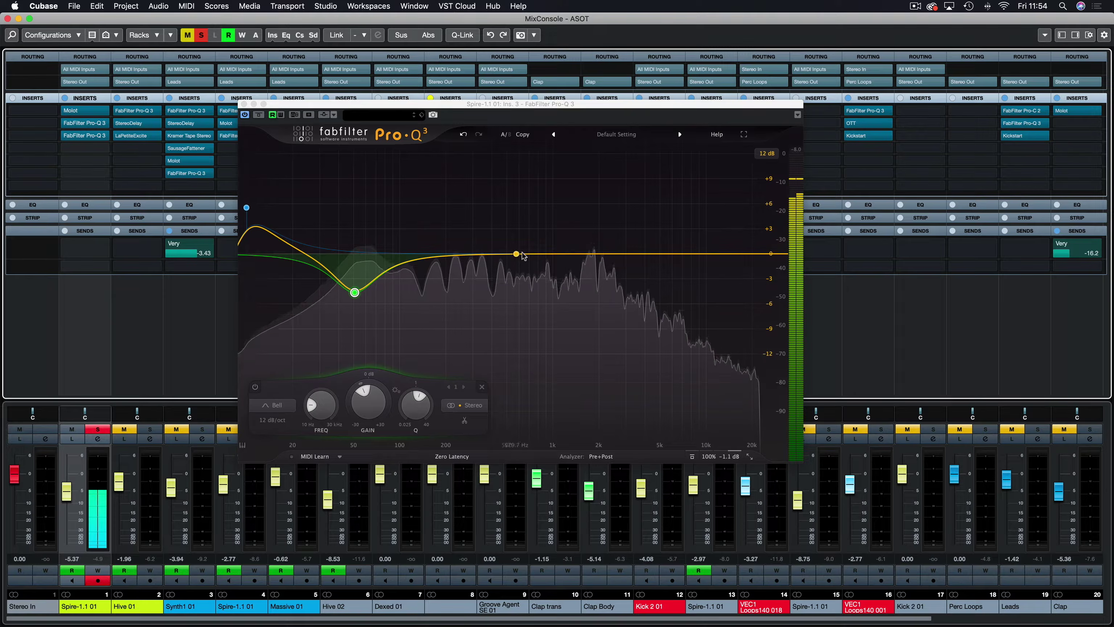
Step: Add a bell band to the Pro-Q 3 curve, sweep its boost across the spectrum, and settle at about 641 Hz with +5.11 dB
click(529, 254)
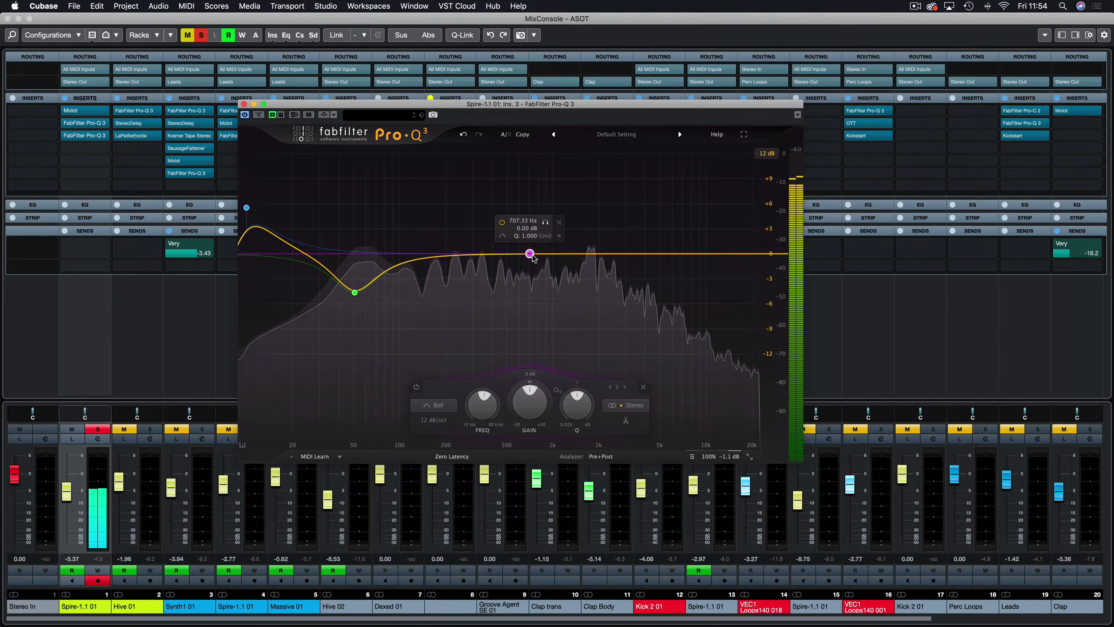
drag(530, 253, 528, 202)
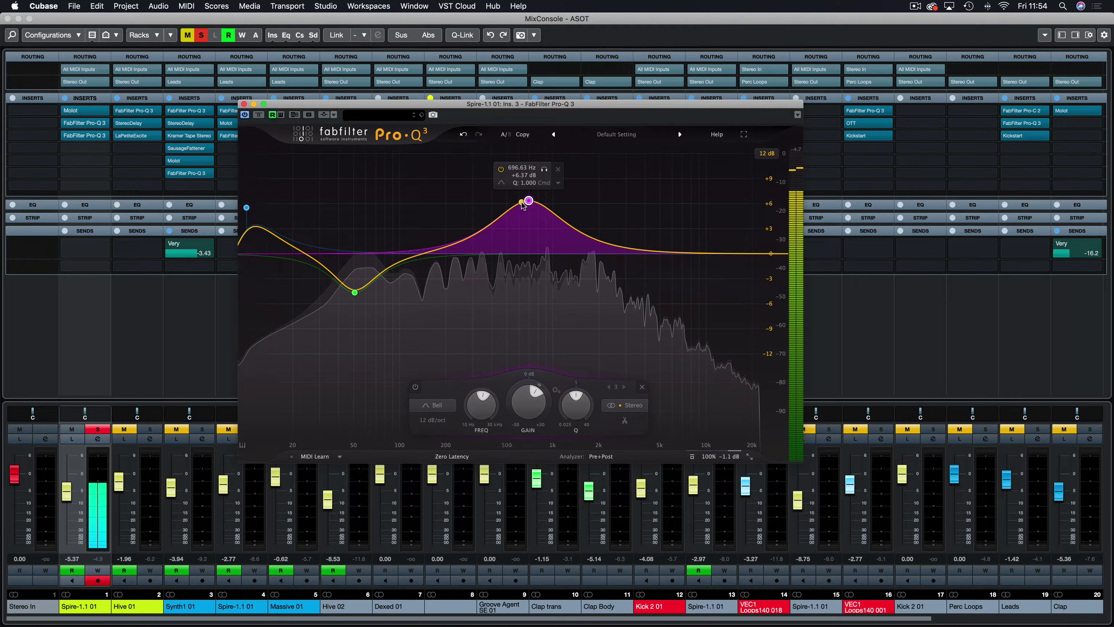
drag(523, 205, 713, 206)
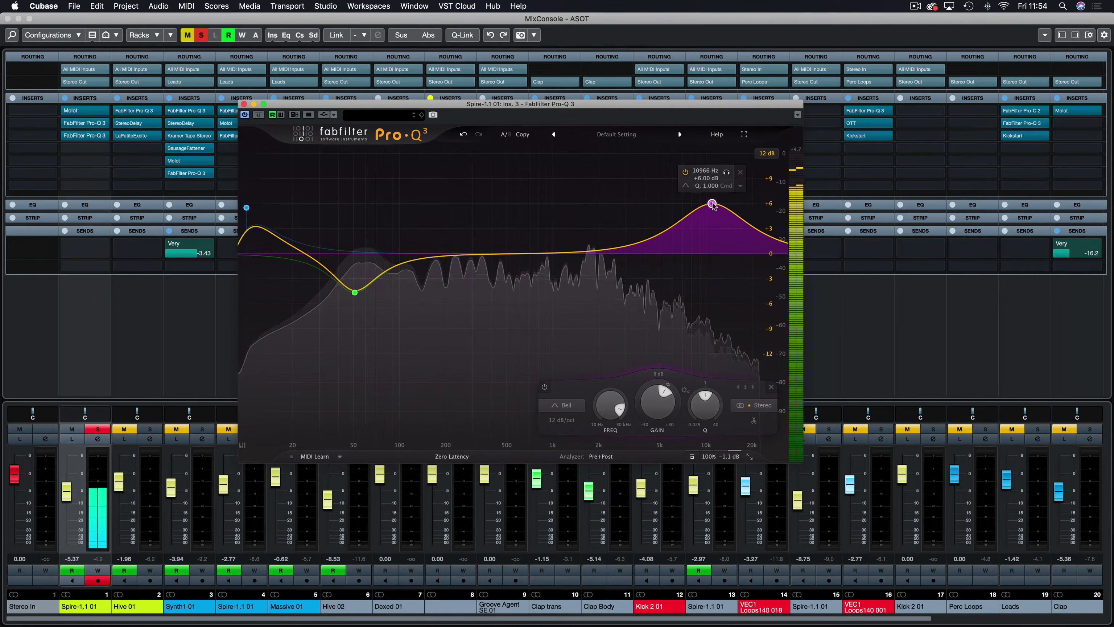
drag(713, 206, 515, 202)
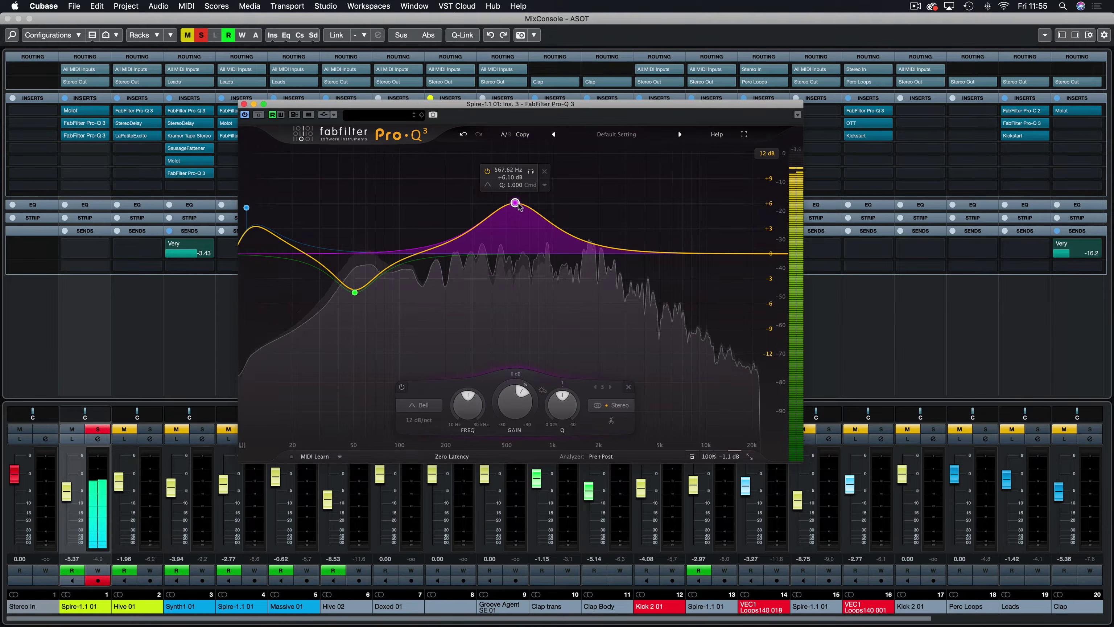
drag(515, 203, 456, 203)
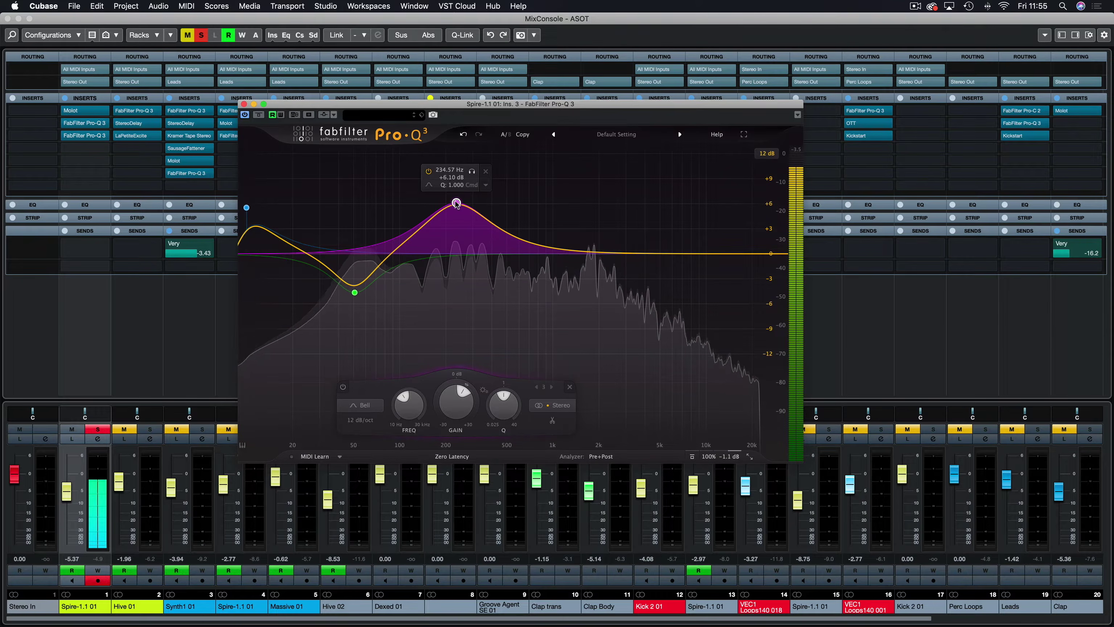
drag(456, 203, 523, 210)
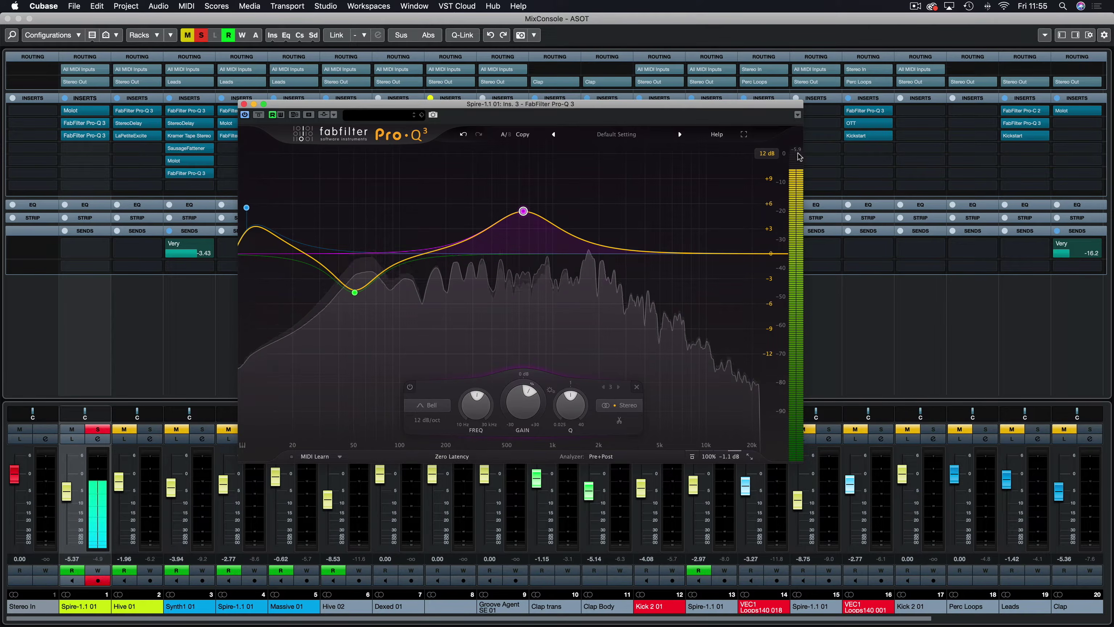
Step: Add a narrower low-mid bell boost at about 166.5 Hz with +3.15 dB gain and a Q of 1.512
click(430, 251)
drag(430, 247, 434, 227)
scroll(431, 227, up, 3)
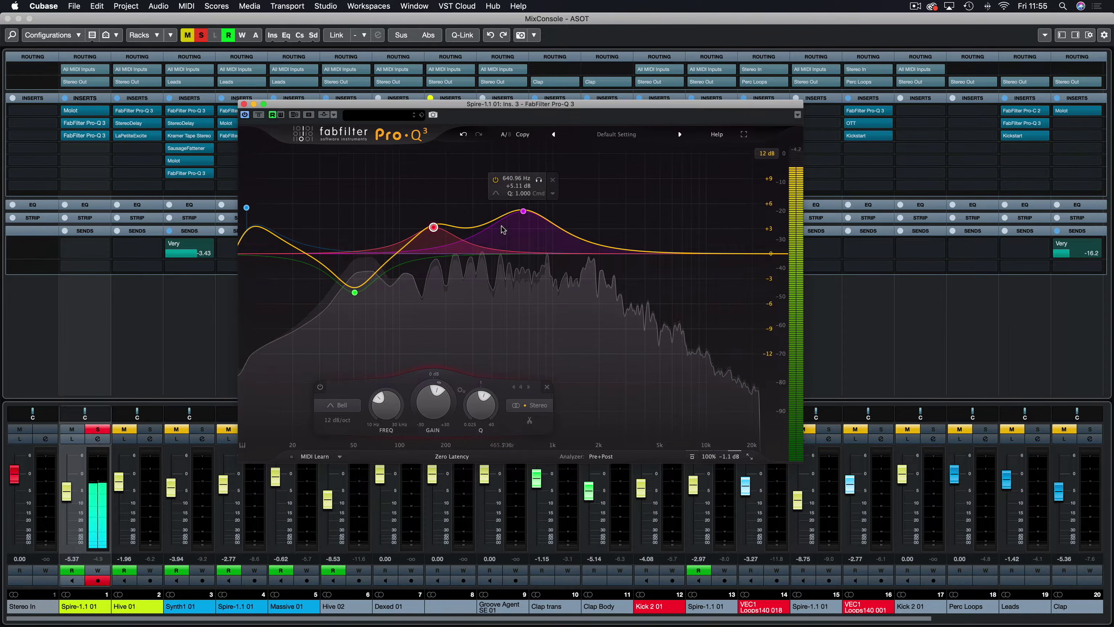
Step: Compare the soloed Spire-1.1 01 sound with this EQ bypassed and active, finishing with it active and its window closed
click(259, 115)
click(259, 114)
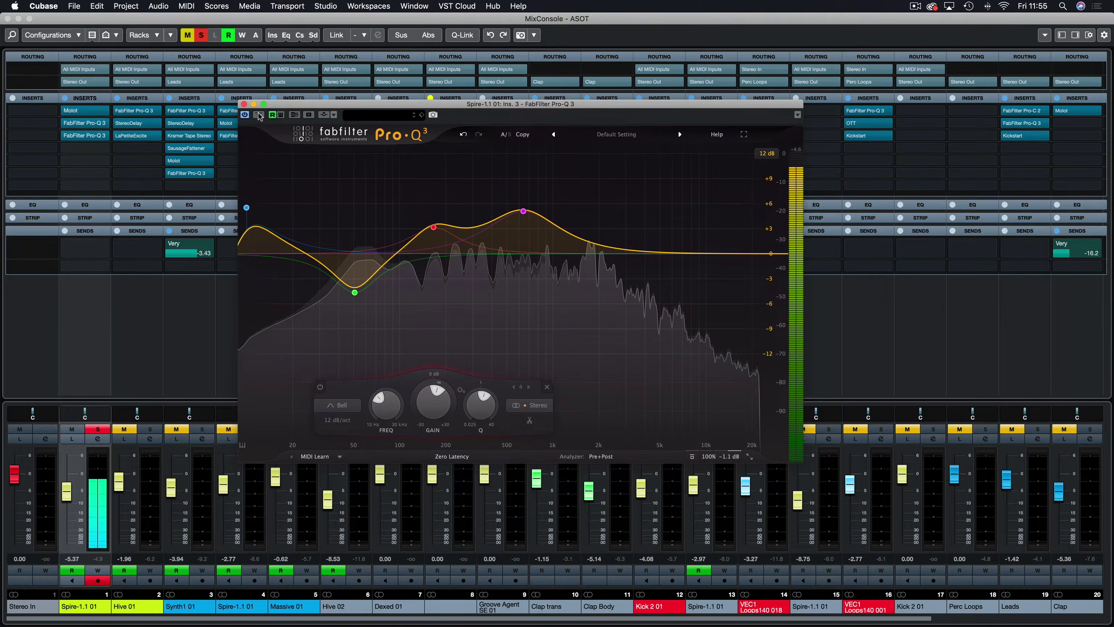
click(258, 115)
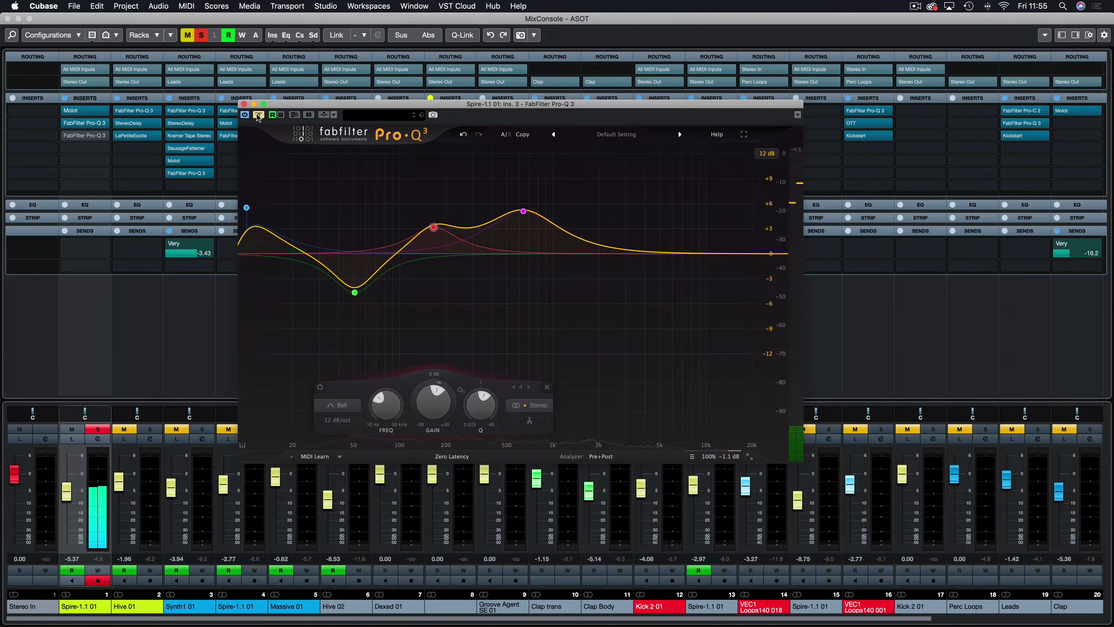
click(259, 115)
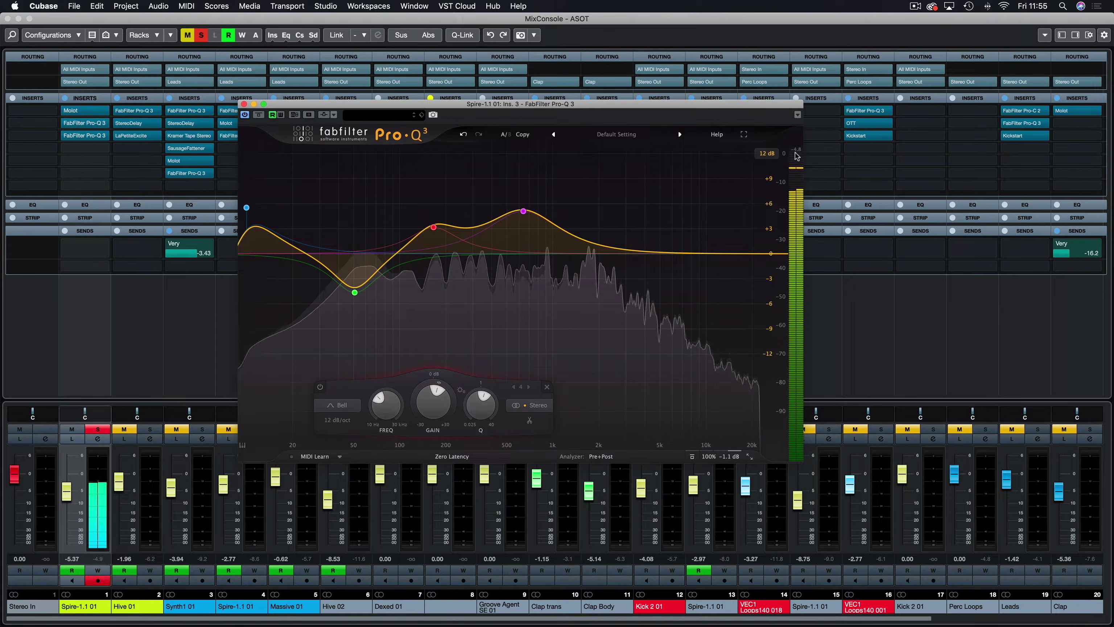
mouse_move(526, 240)
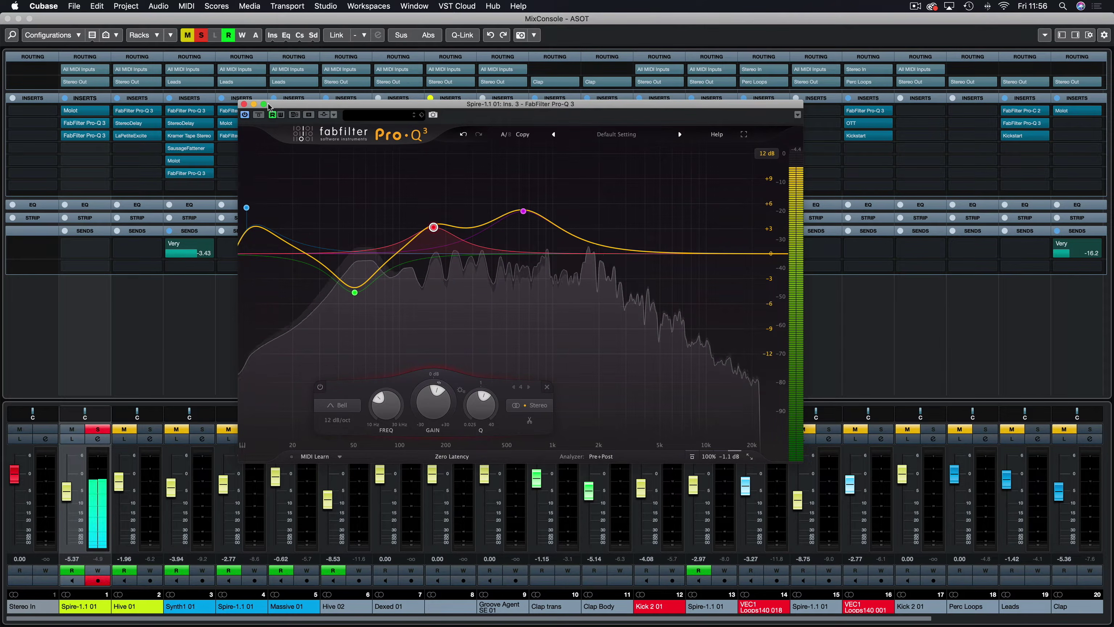
click(244, 104)
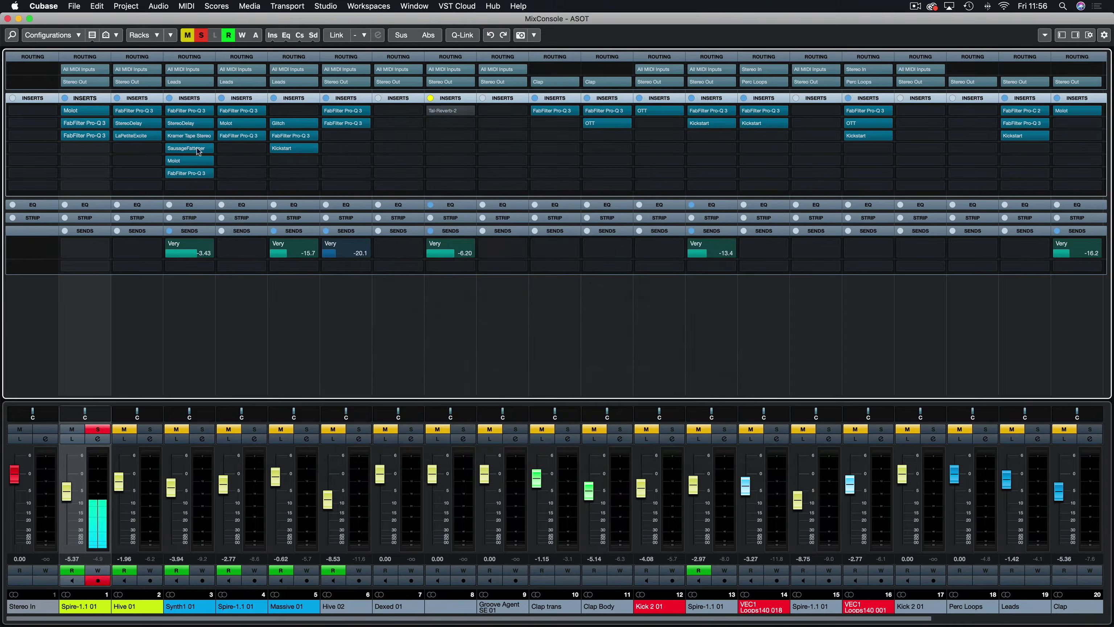
Step: Play the project from the start and set the loop range around the Spire-1.1 01 clips in bars 5 to 8
click(8, 19)
drag(323, 84, 220, 84)
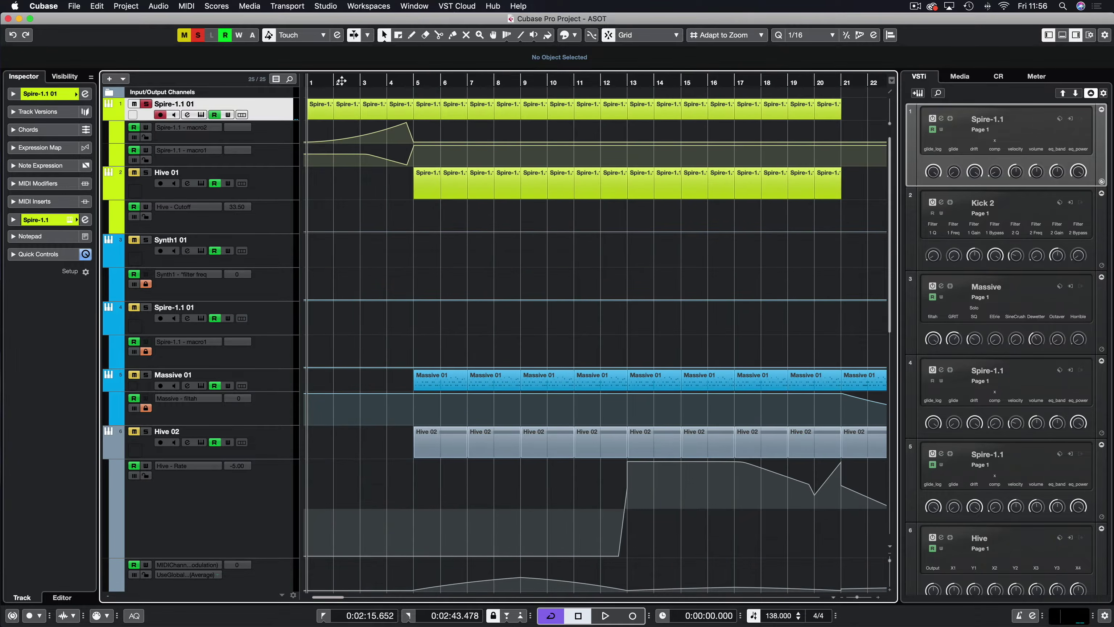
key(space)
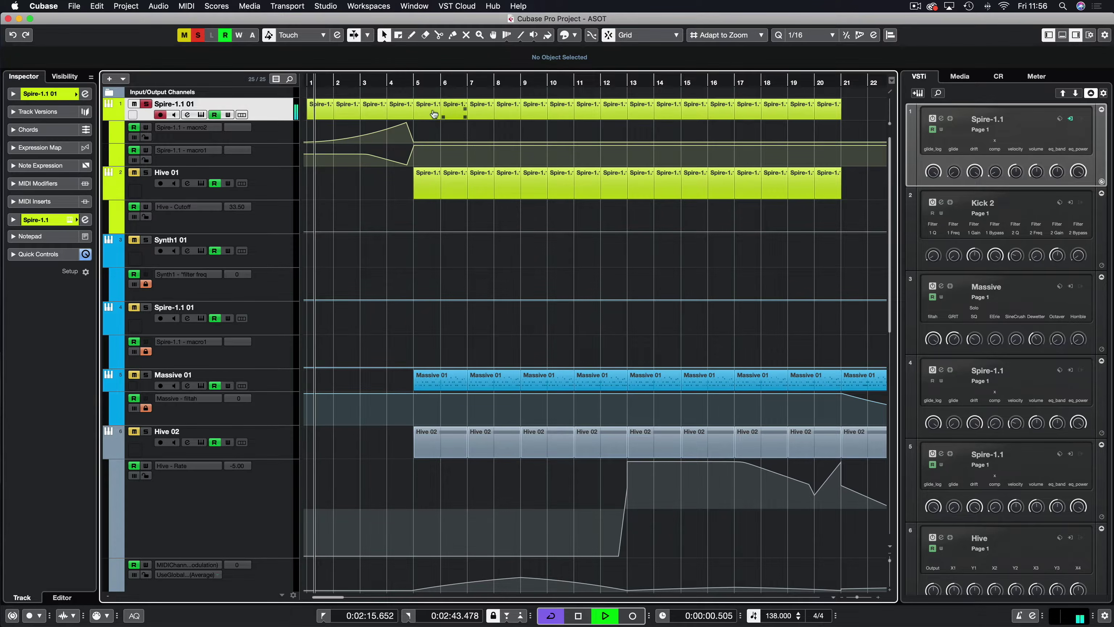
drag(434, 126, 514, 115)
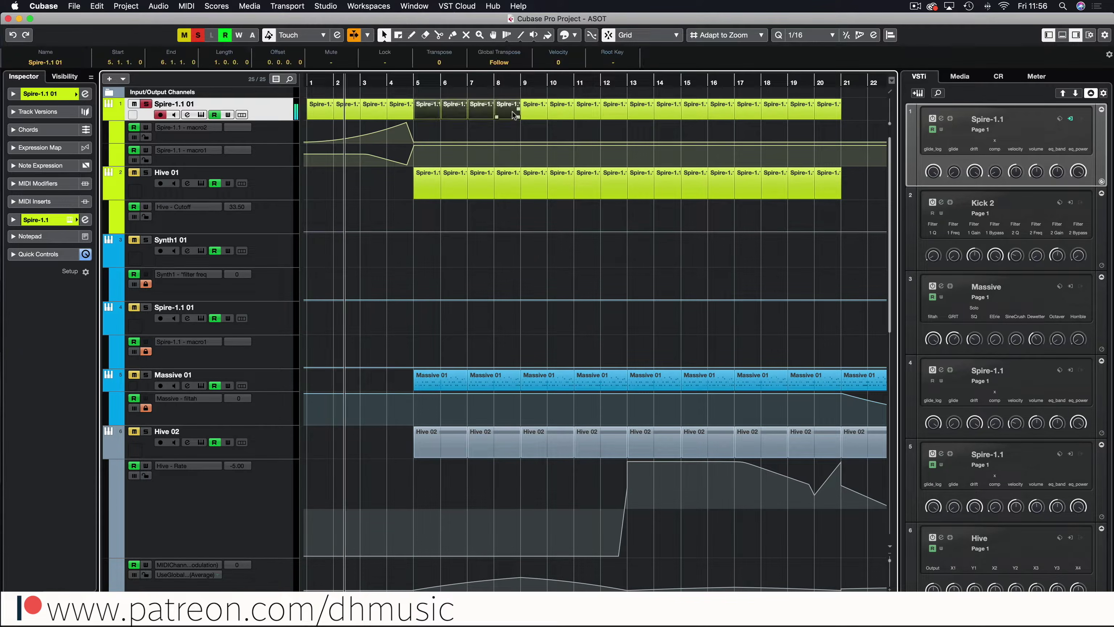
key(p)
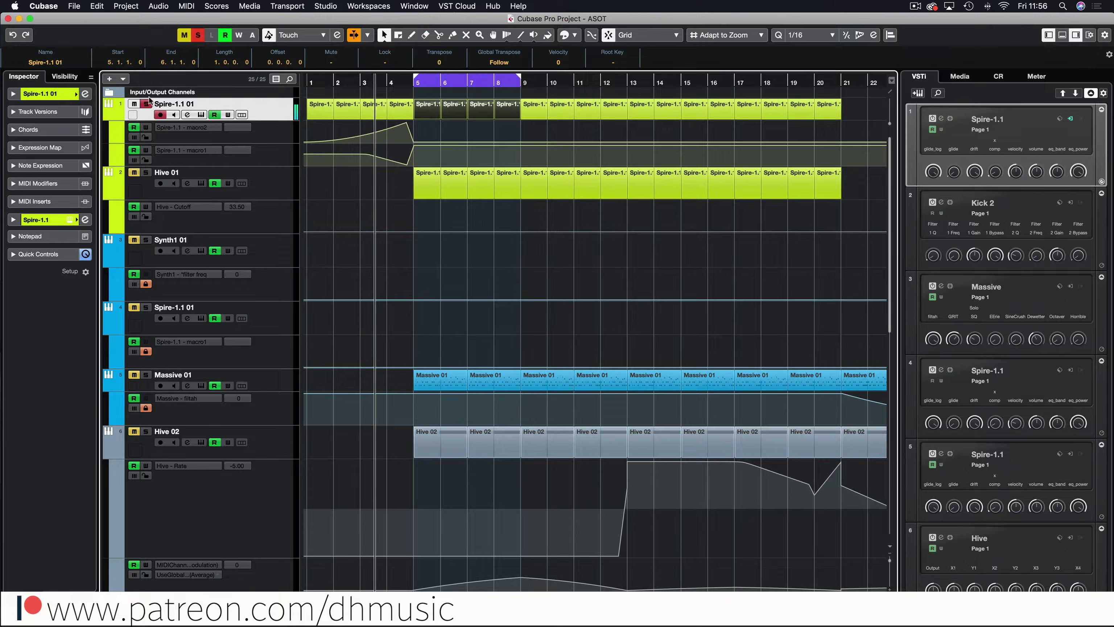
Step: Unsolo Spire-1.1 01 and compare its third-insert Pro-Q 3 bypassed and active within the full mix
click(146, 104)
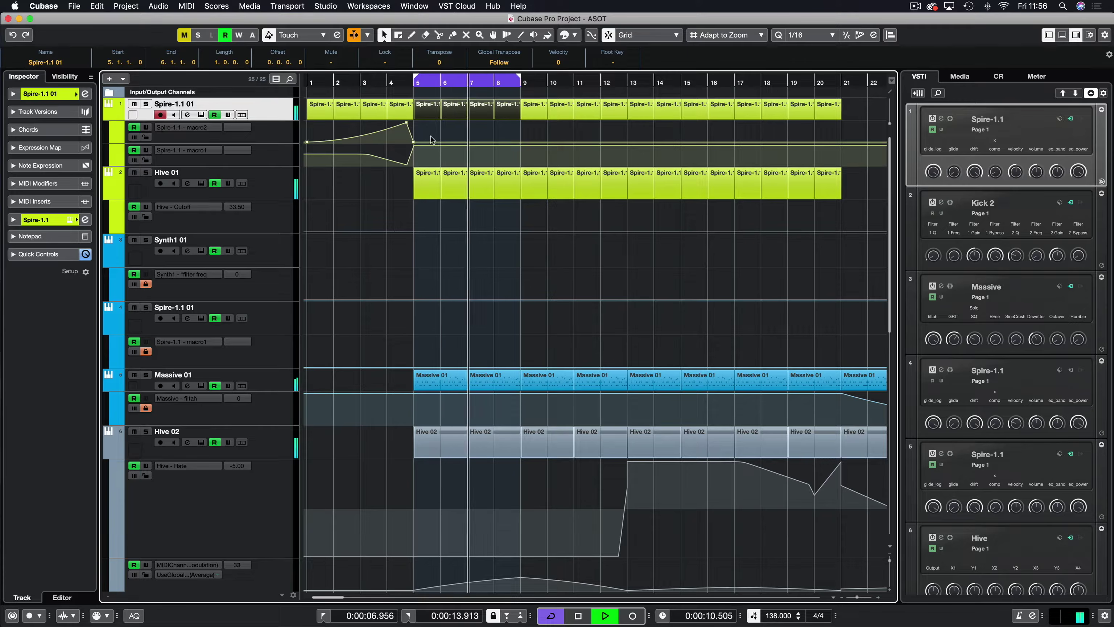
key(F3)
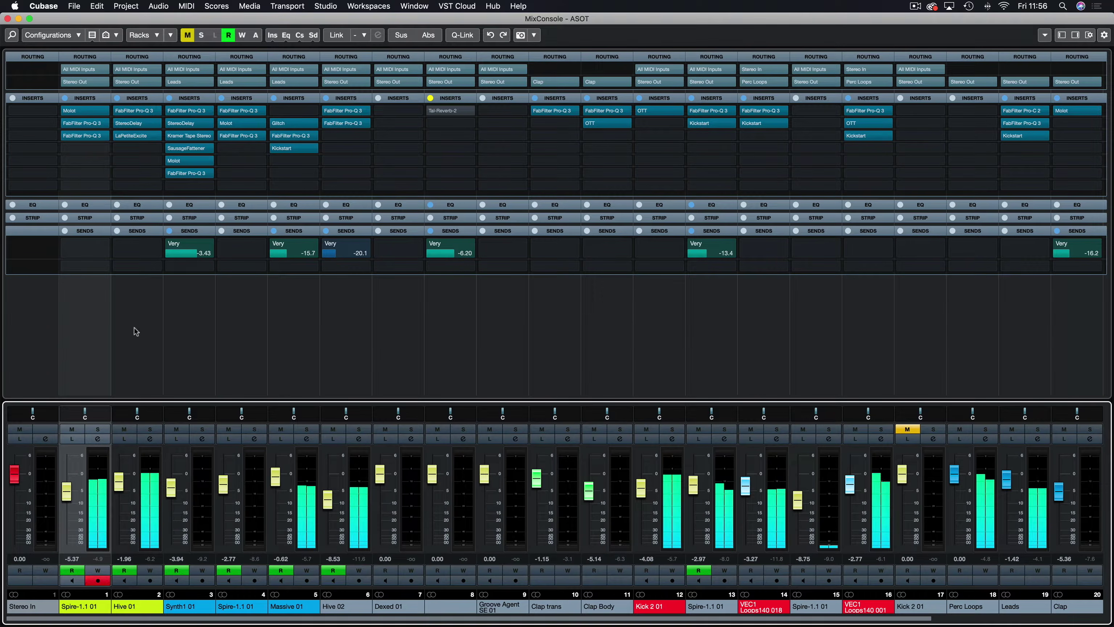
mouse_move(77, 137)
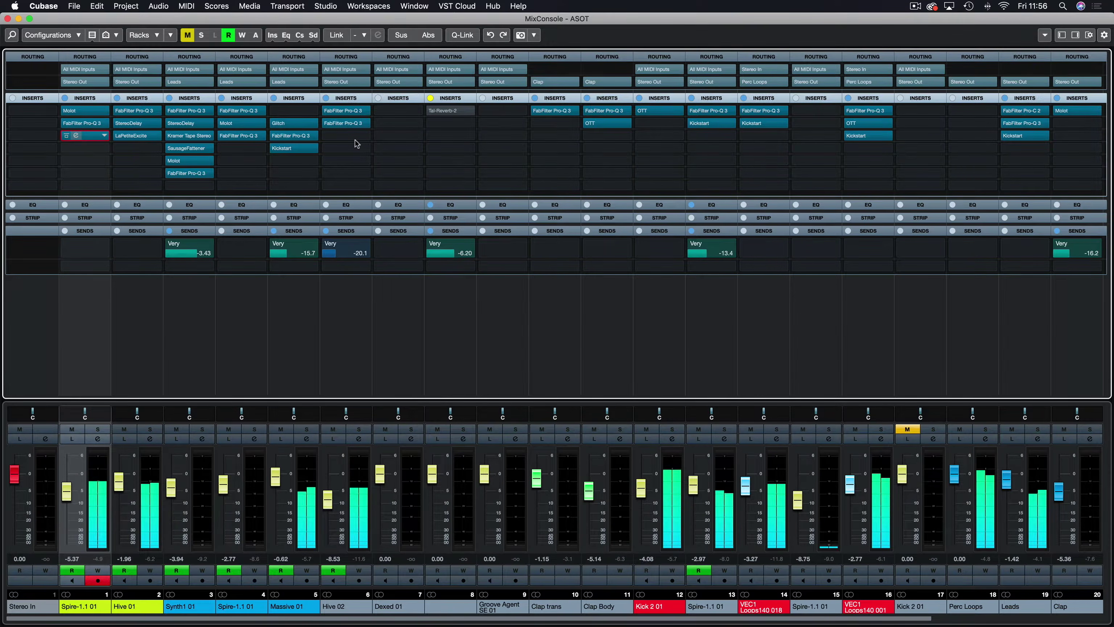
click(258, 115)
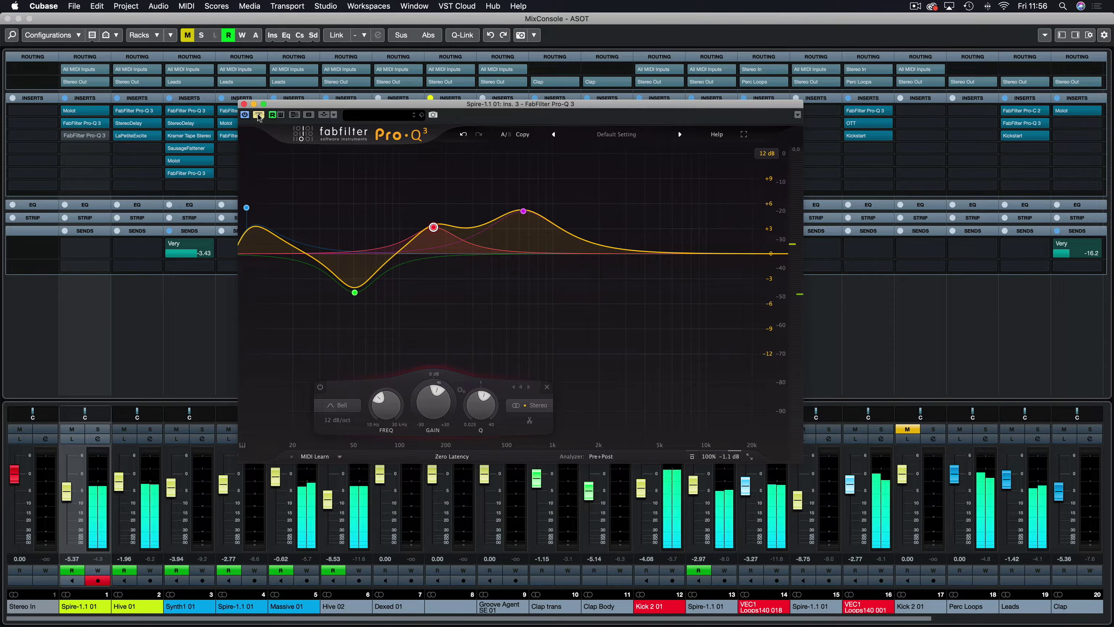
click(258, 115)
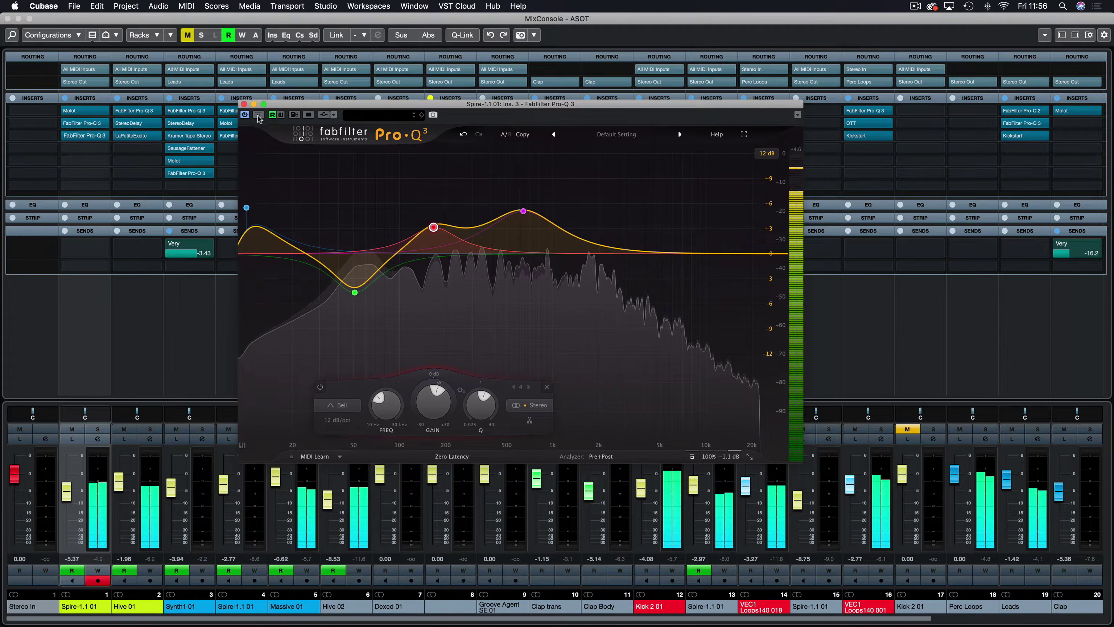
click(244, 104)
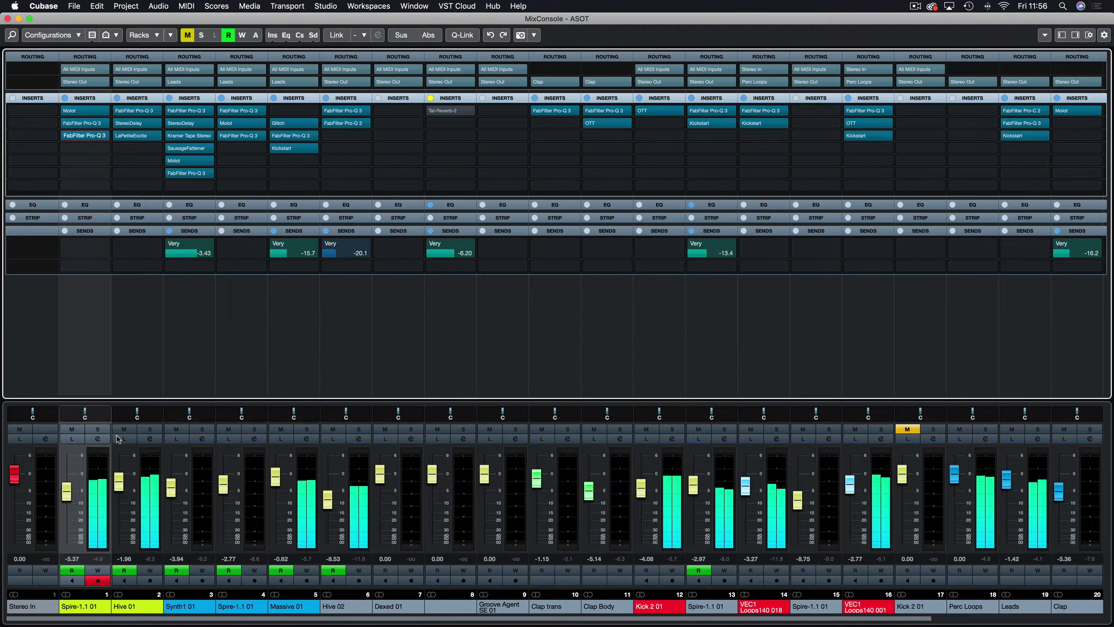
Step: Solo the Spire-1.1 01 channel and inspect the Molot compressor settings in its first insert
click(98, 429)
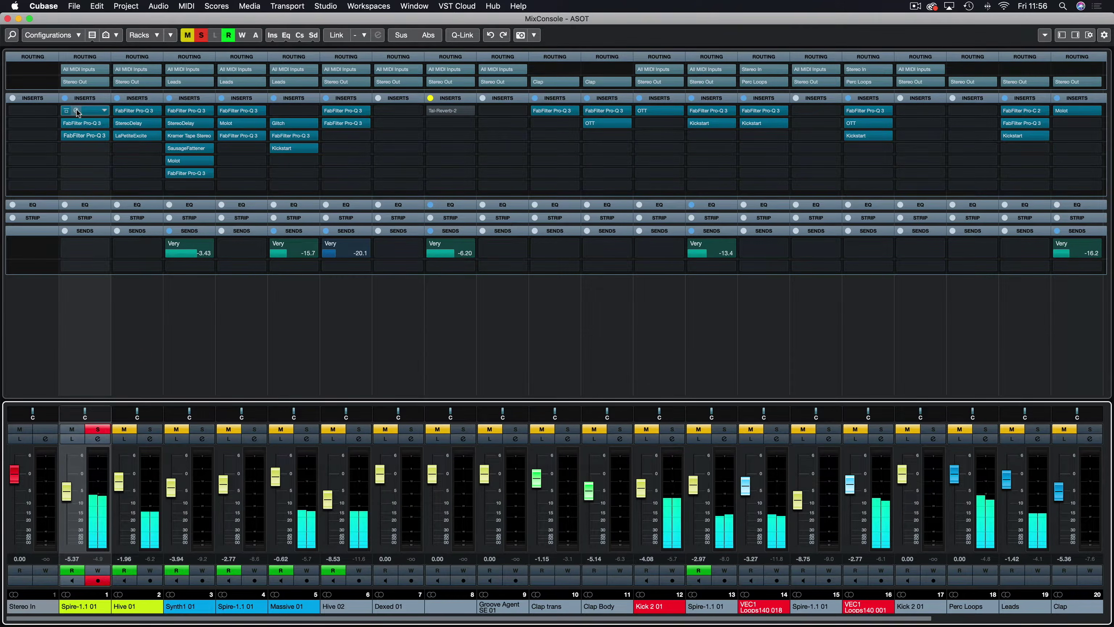
click(76, 110)
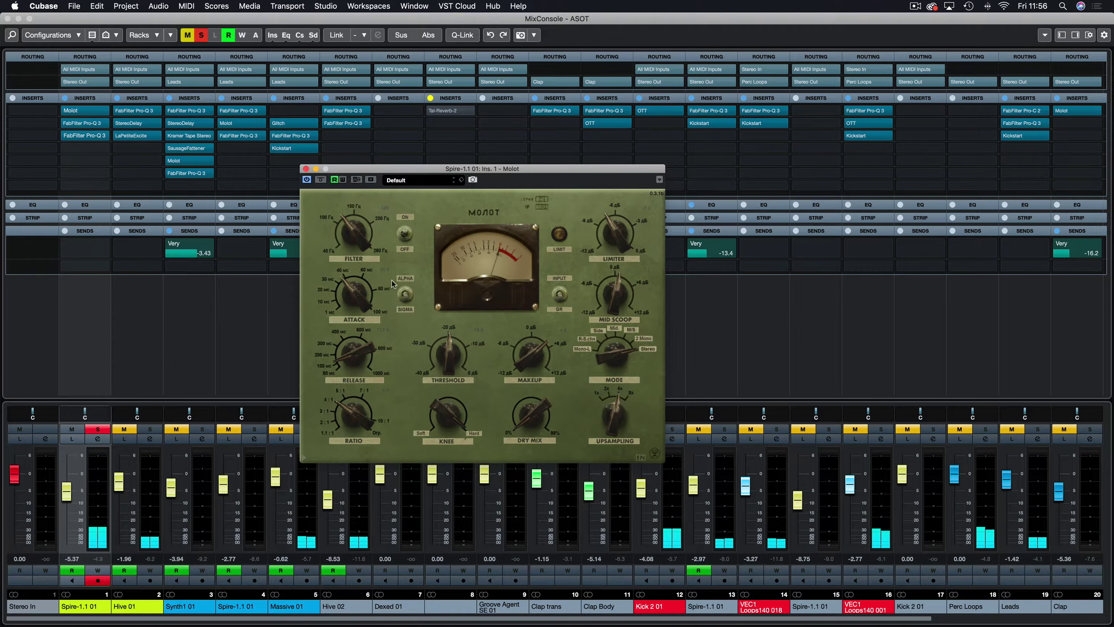
drag(344, 171, 411, 159)
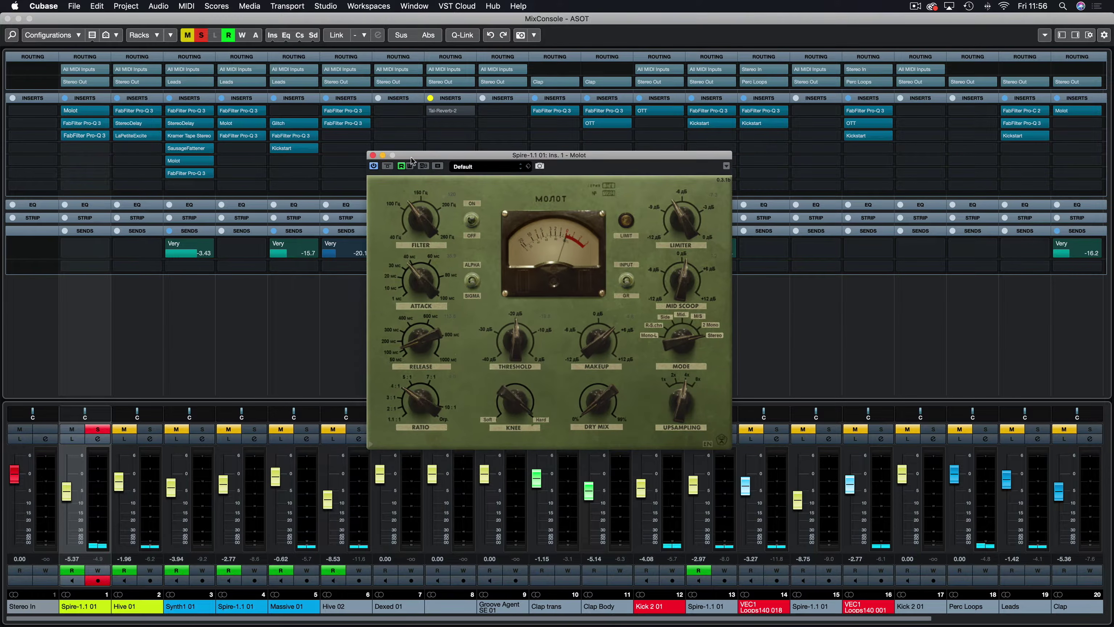
click(373, 155)
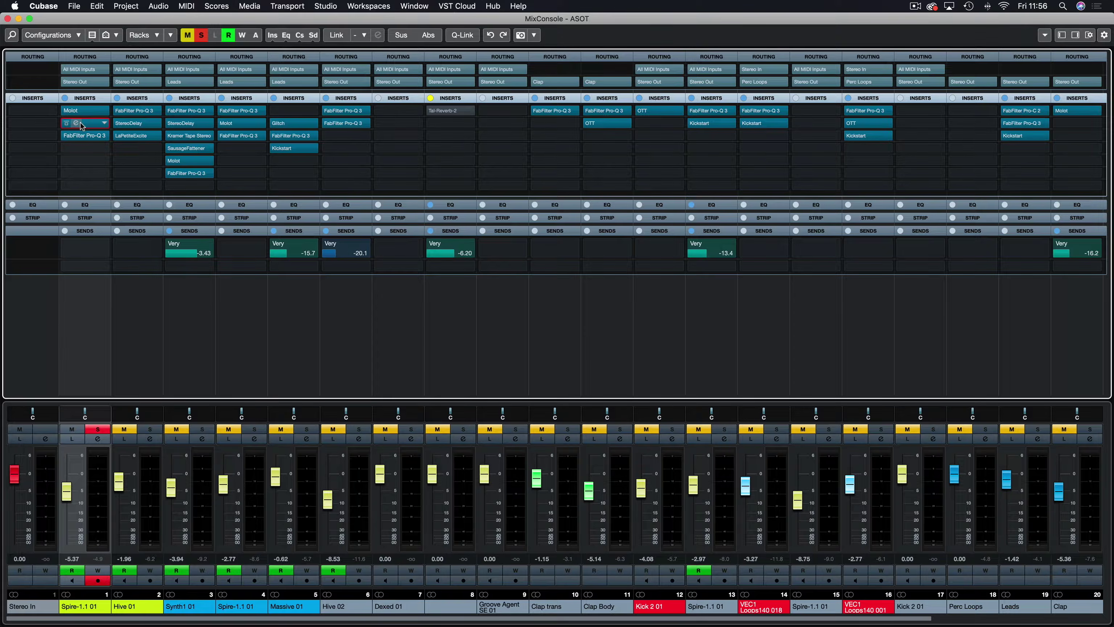
Step: Examine the second-insert Pro-Q 3 on Spire-1.1 01 and compare the sound with it bypassed and active
click(80, 122)
drag(818, 126, 456, 103)
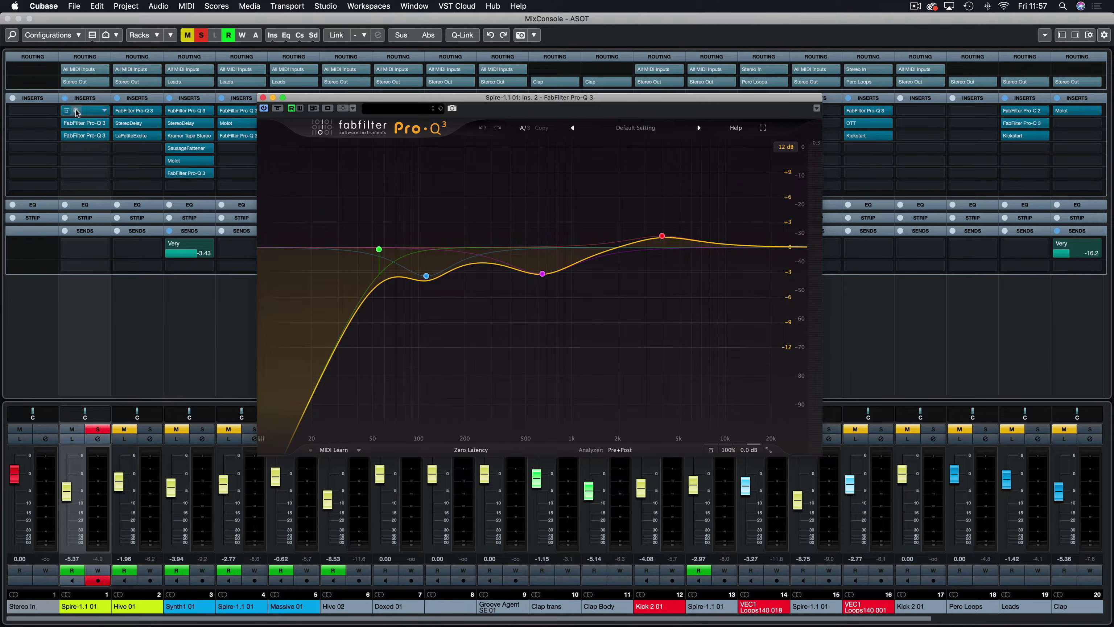
click(274, 107)
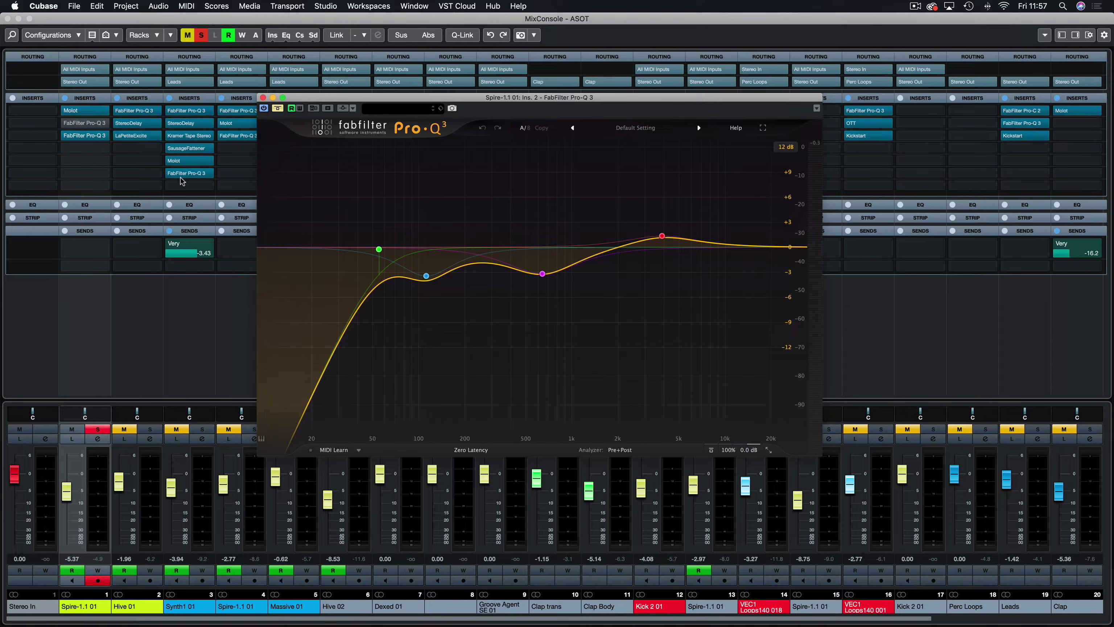
click(65, 124)
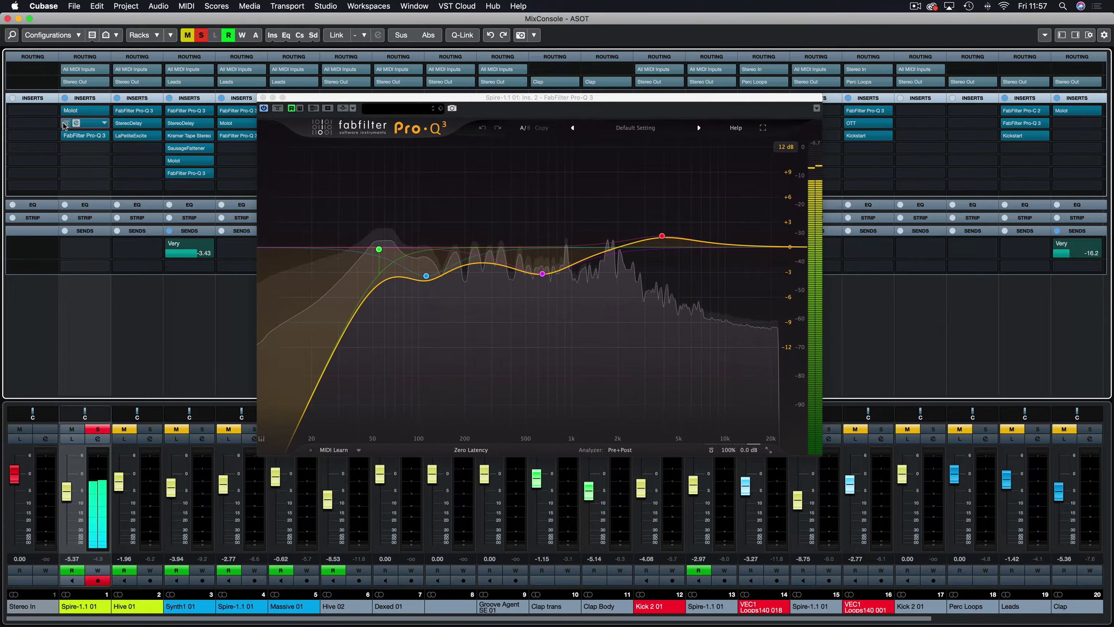
Step: Bypass the 640.96 Hz cut and the 3871.4 Hz boost in the second-insert Pro-Q 3
click(527, 283)
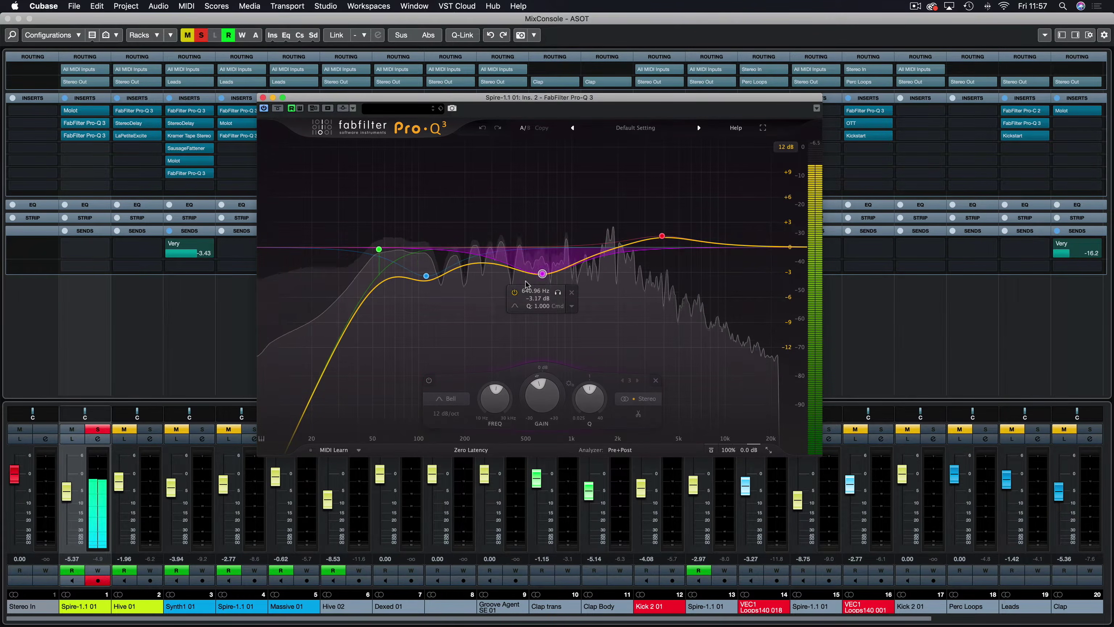
click(662, 236)
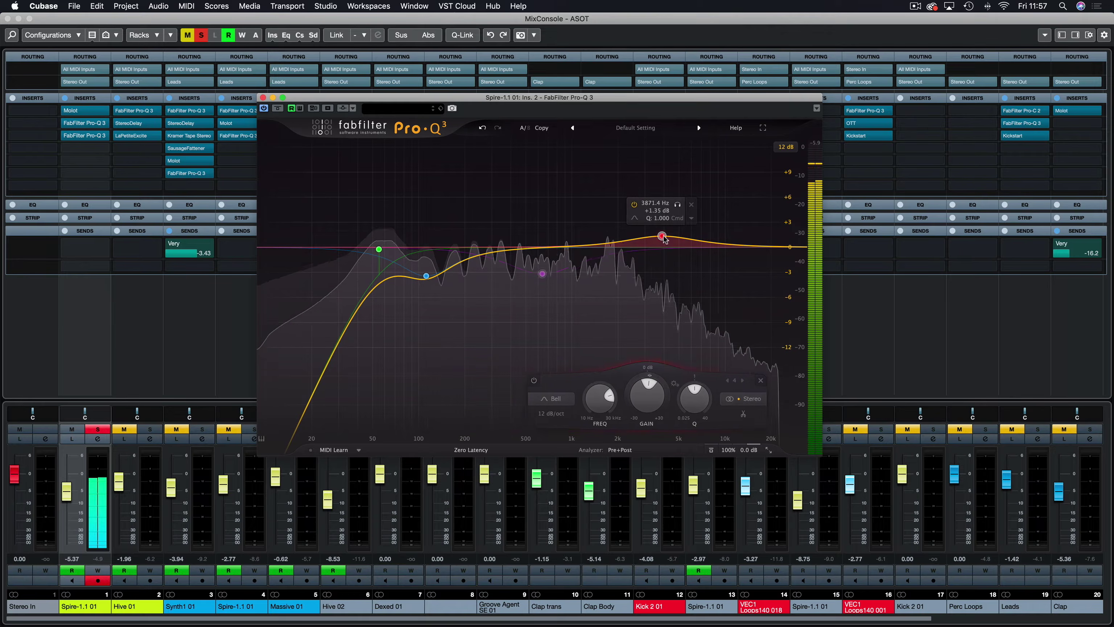
click(634, 204)
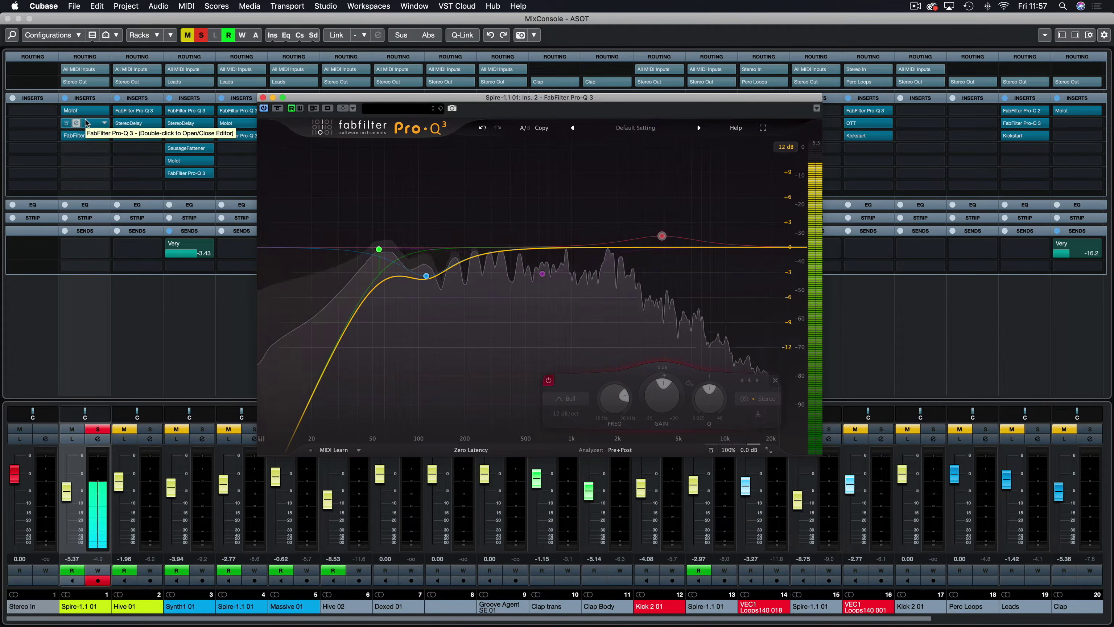
Step: Audition the 112 Hz cut in the second-insert EQ, and inspect the 166.5 Hz boost in the third-insert Pro-Q 3
click(442, 294)
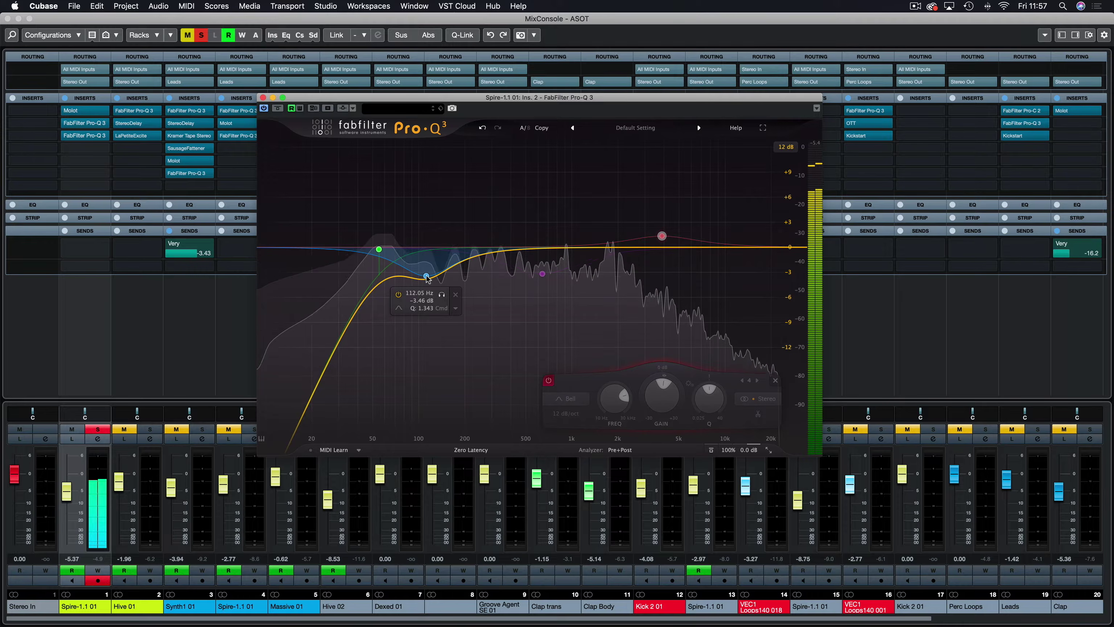
click(78, 135)
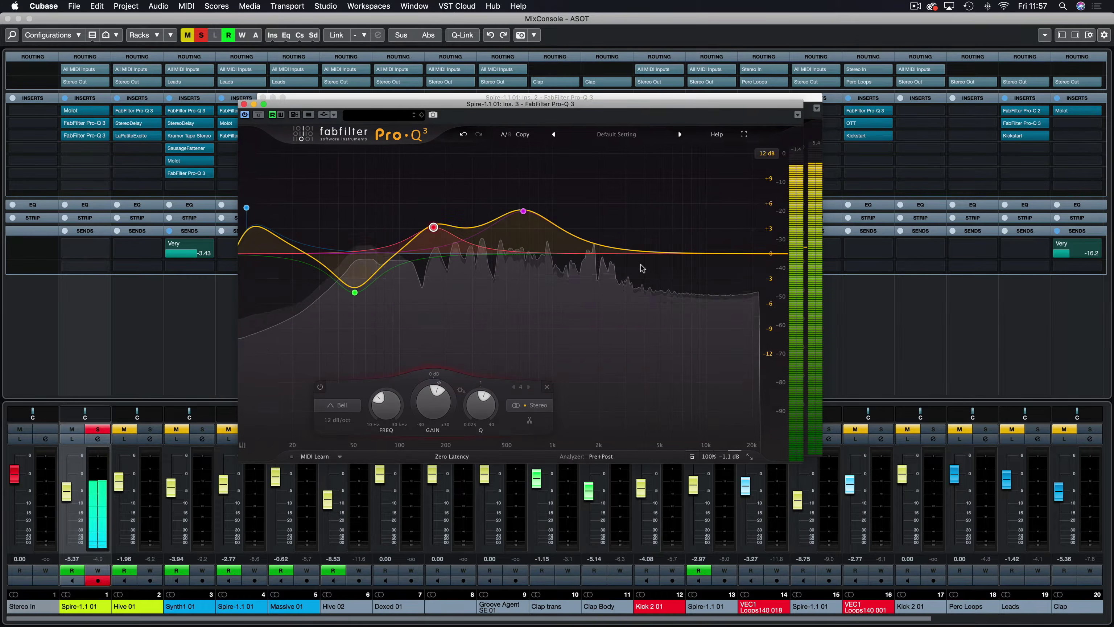
mouse_move(434, 227)
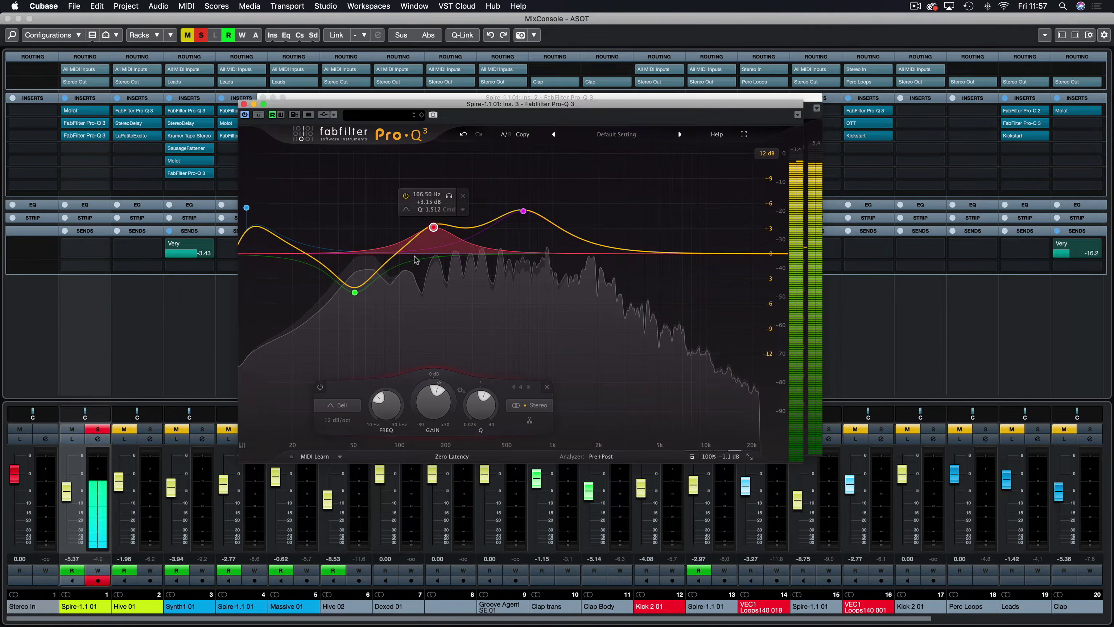
Step: Lower the third-insert Pro-Q 3 boosts on Spire-1.1 01 to about +2.4 dB near 165 Hz and +3.4 dB near 640 Hz
mouse_move(355, 292)
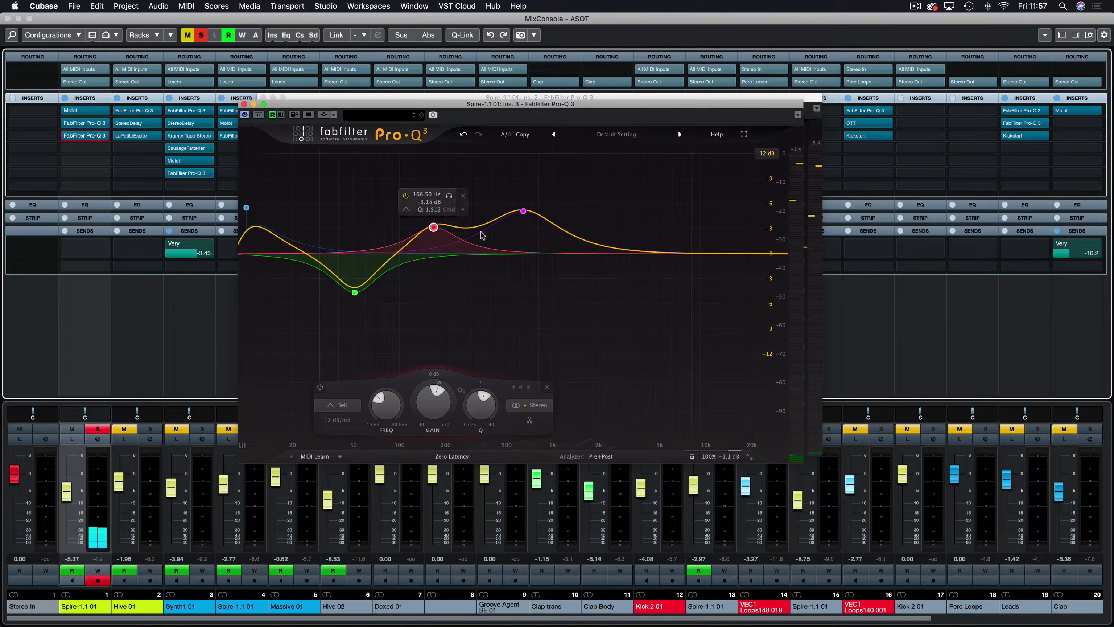
mouse_move(518, 232)
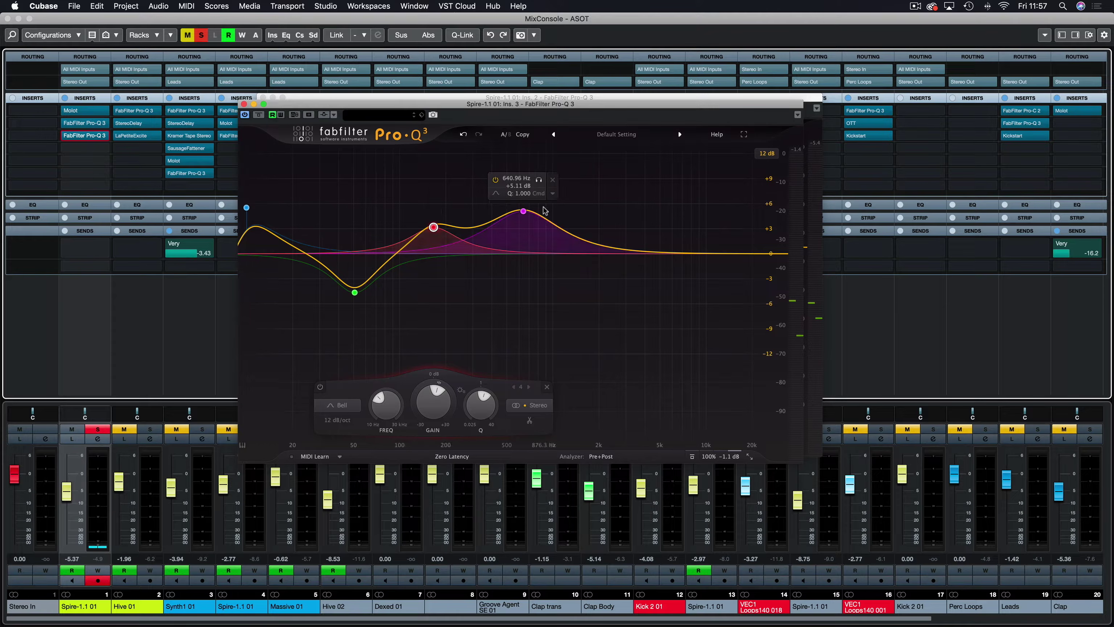
drag(435, 230, 435, 235)
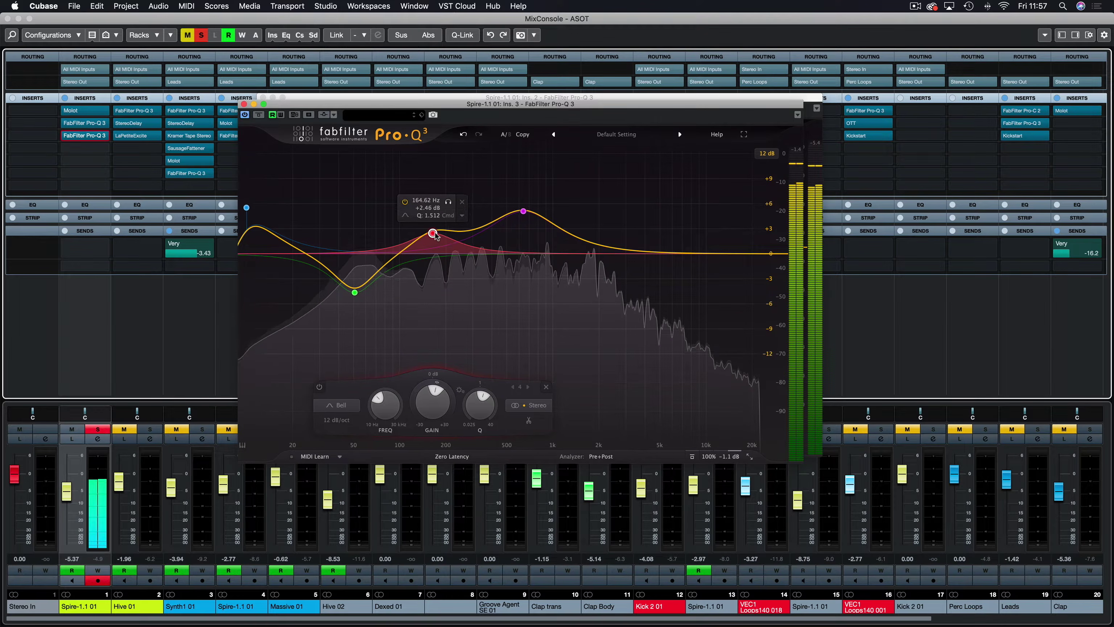
drag(523, 211, 524, 226)
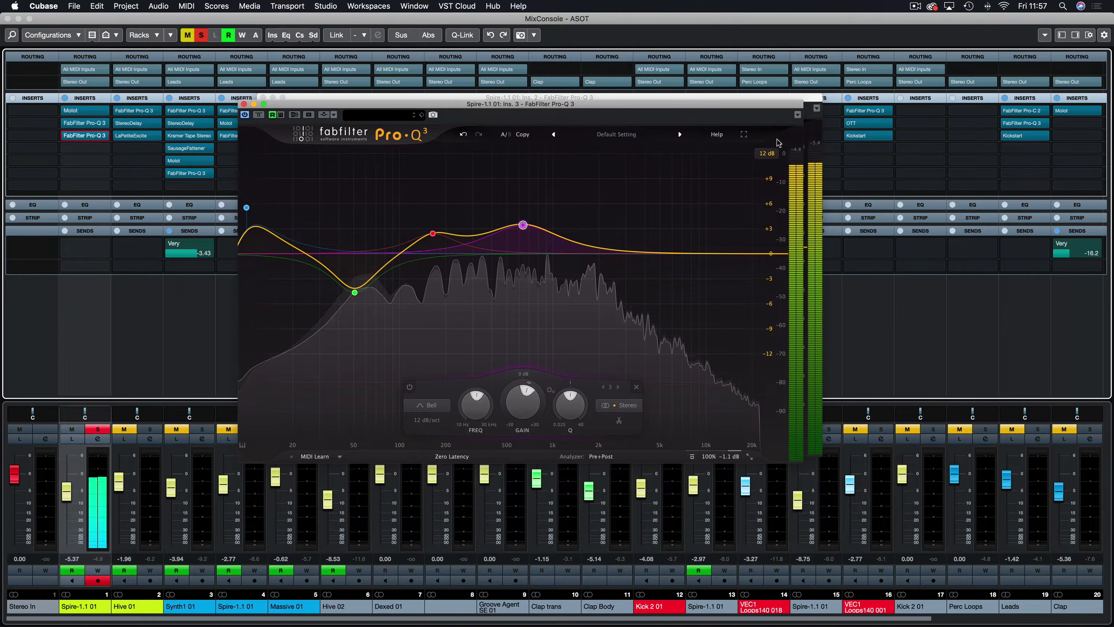
Step: Uncover the second-insert Pro-Q 3 behind the third-insert EQ, examine its 54.874 Hz low cut and compare the sound with the EQ bypassed
drag(745, 106, 634, 106)
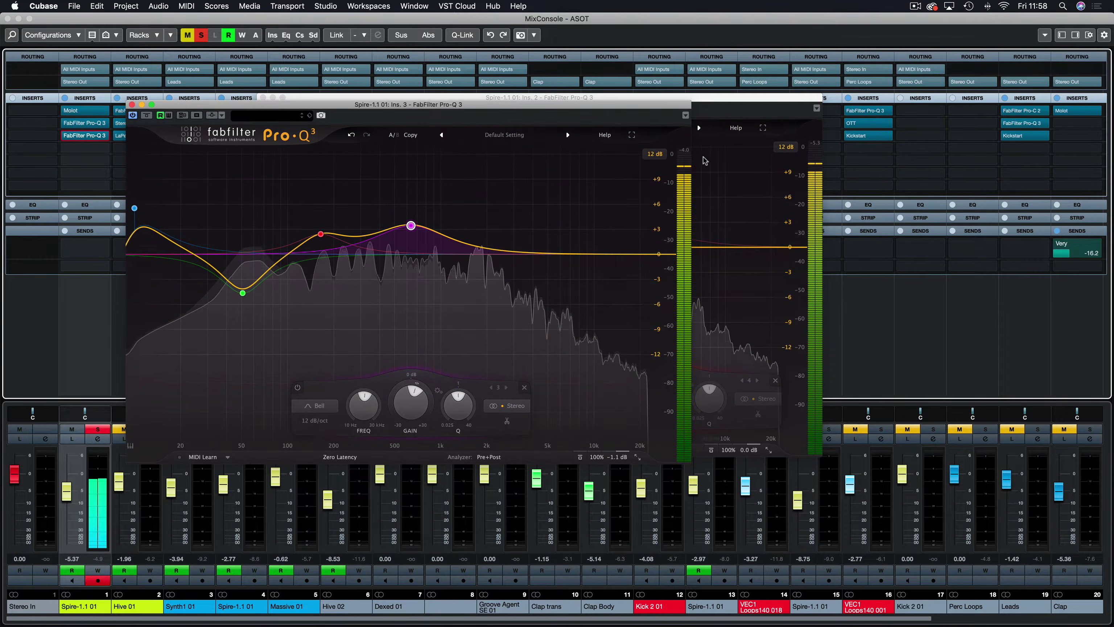
click(790, 109)
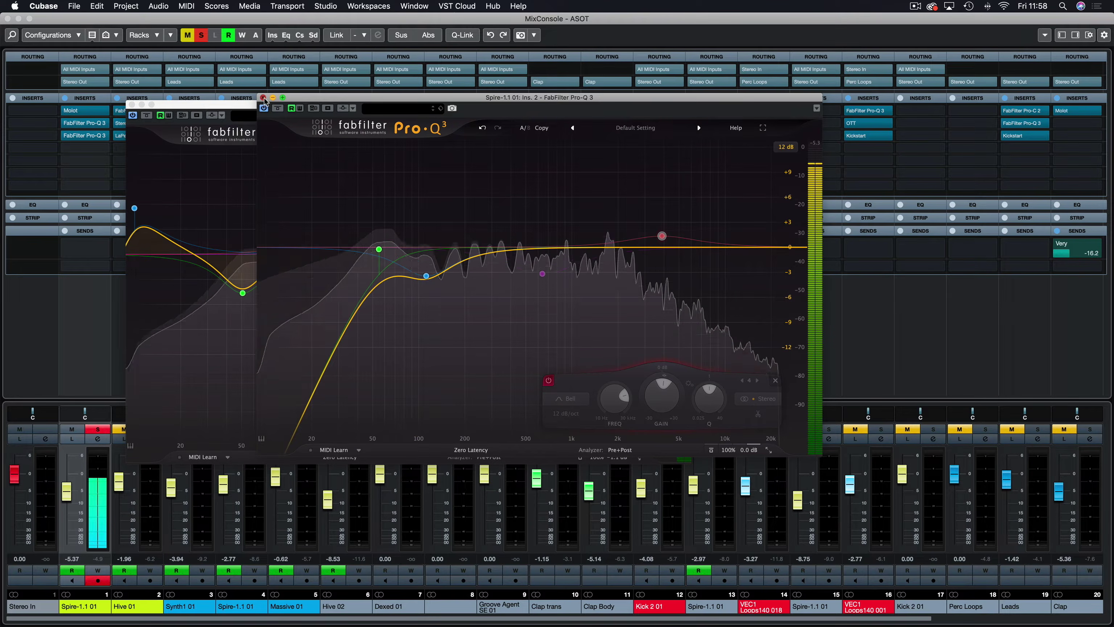
click(264, 98)
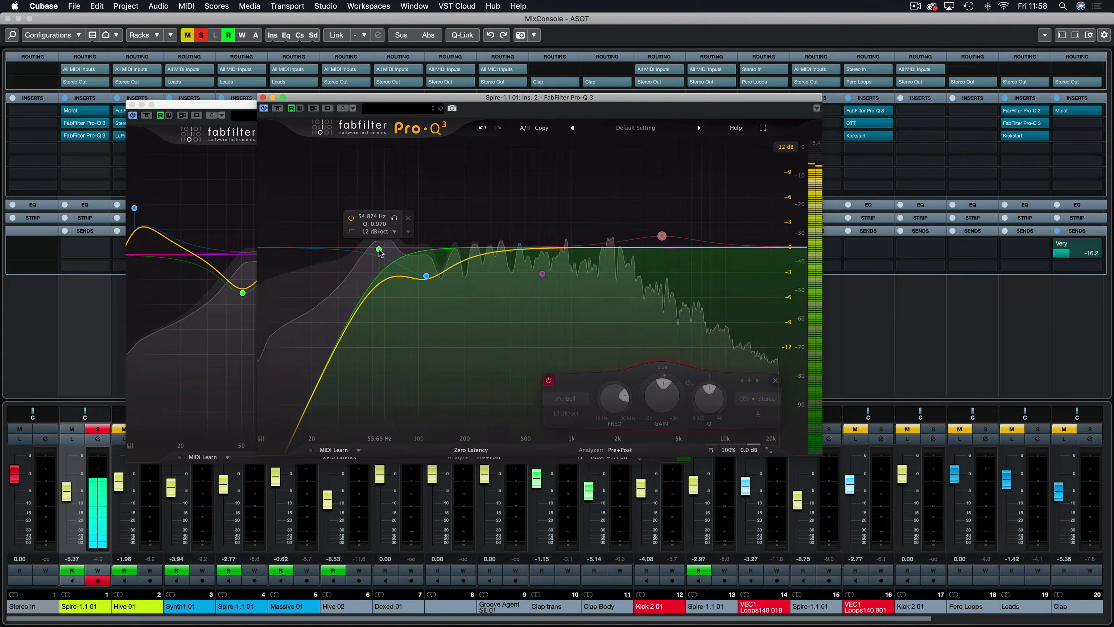
click(274, 109)
click(275, 109)
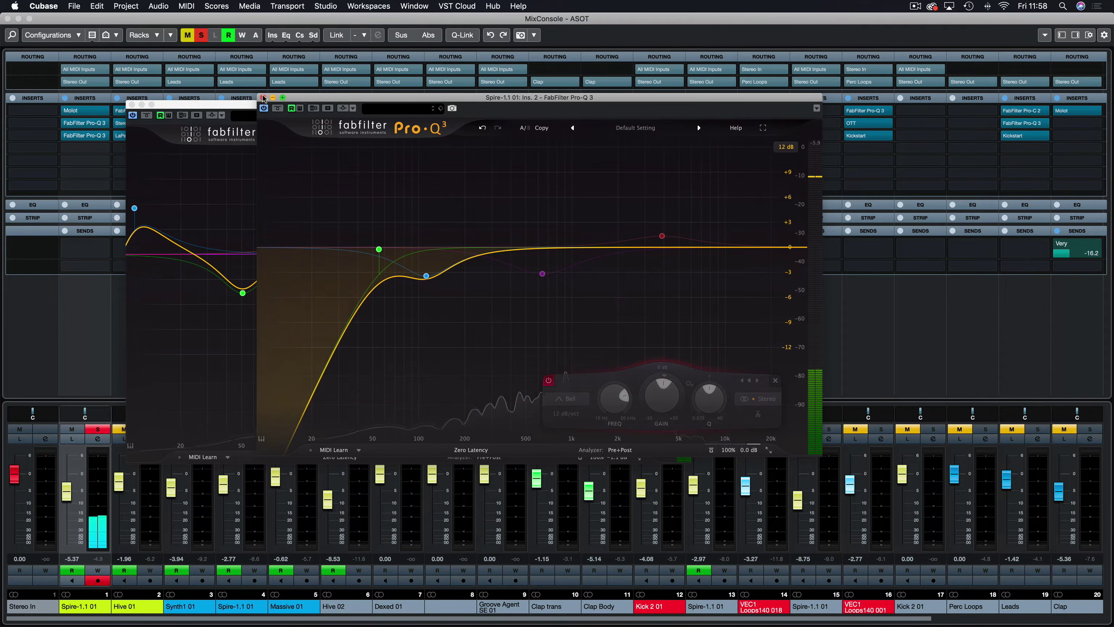
drag(307, 97, 417, 99)
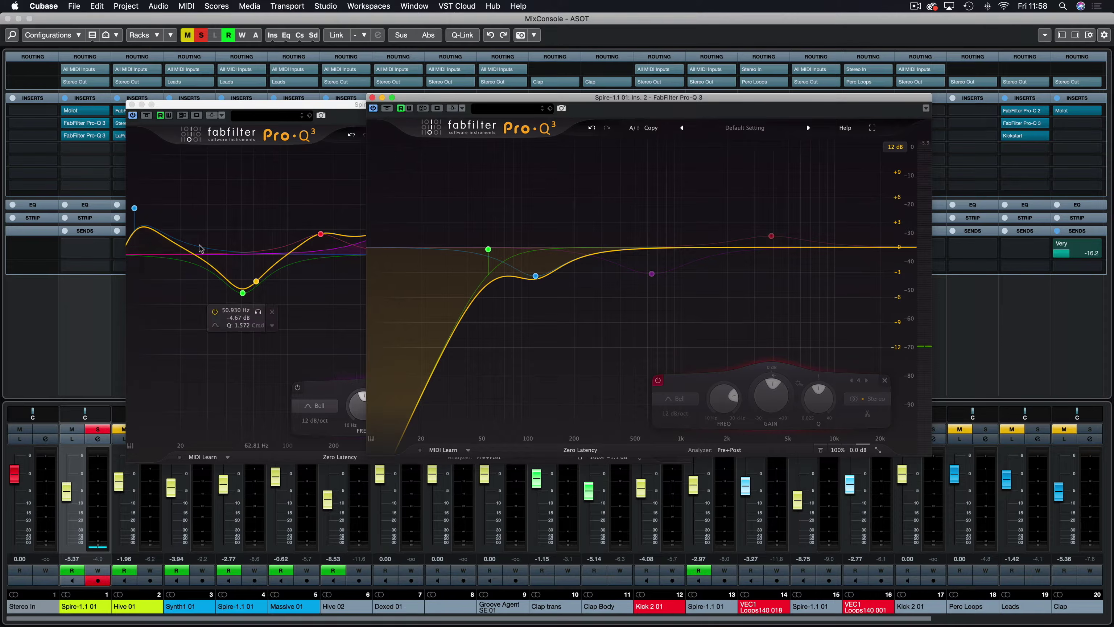
Step: Bypass the 10 Hz low cut in the third-insert Pro-Q 3 and play the bass to hear the change
mouse_move(132, 212)
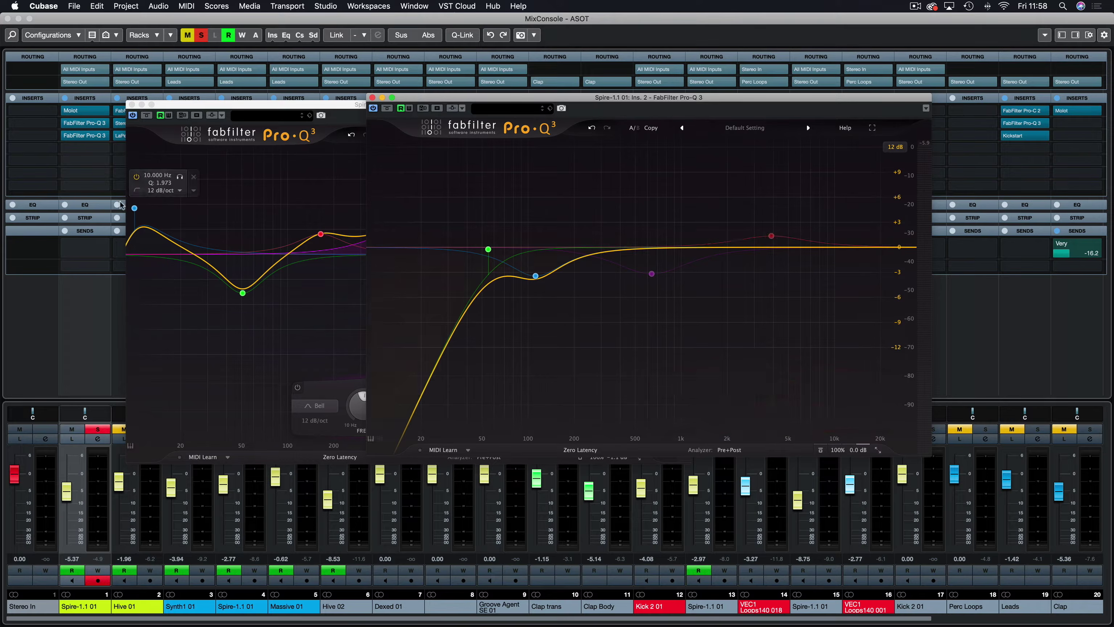
click(135, 177)
click(135, 177)
key(space)
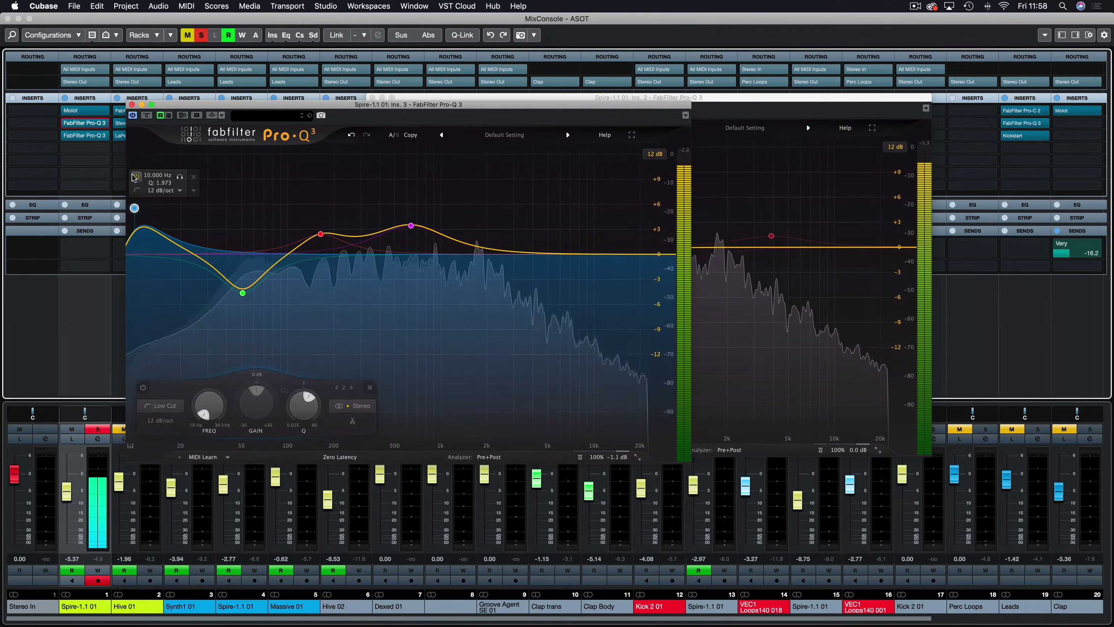
Step: Arrange the second-insert and third-insert Pro-Q 3 windows side by side
click(742, 159)
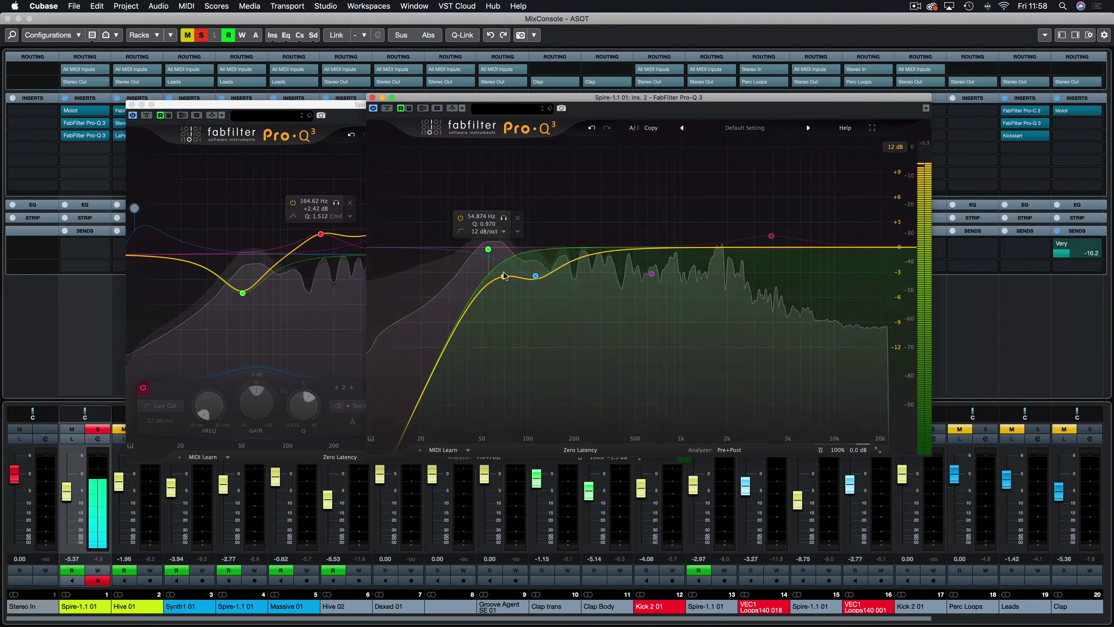
drag(430, 101, 23, 131)
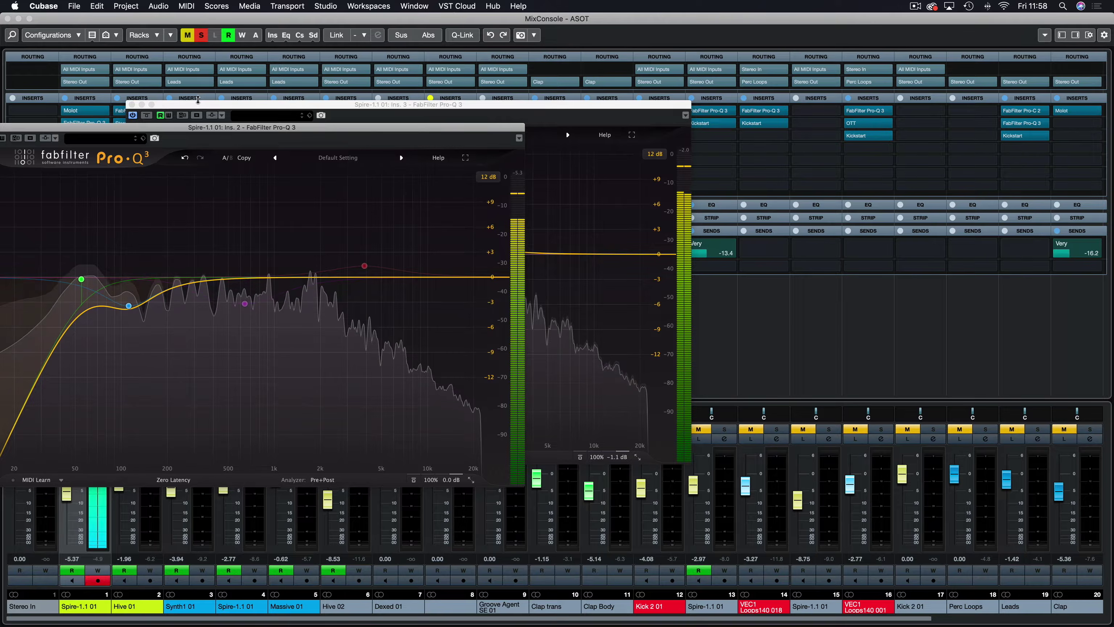
drag(188, 107, 593, 124)
drag(393, 127, 426, 73)
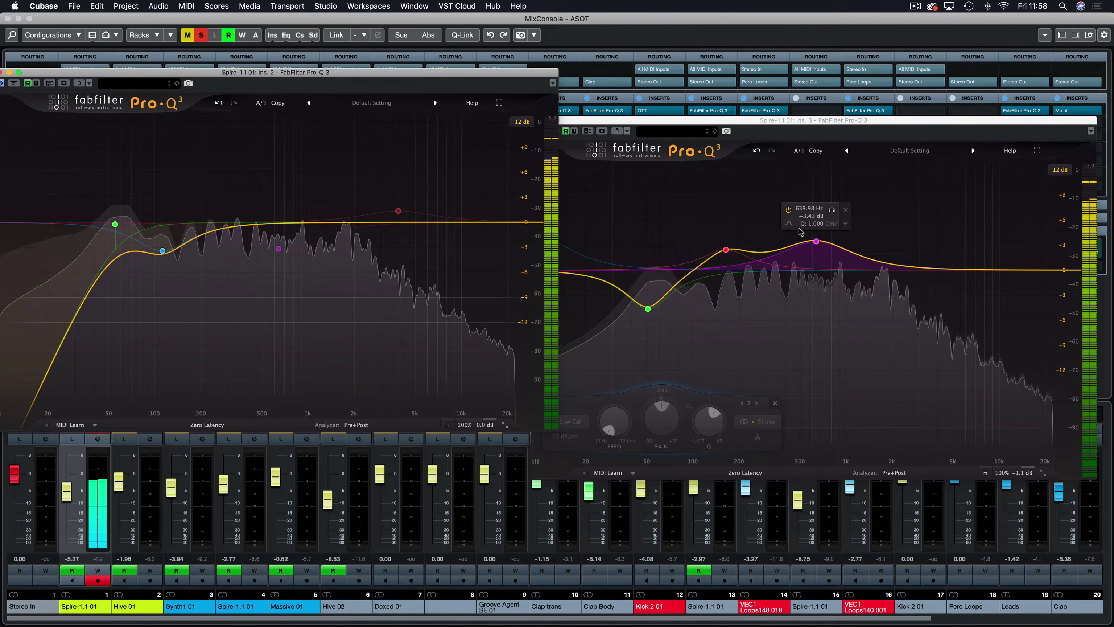
drag(699, 116, 712, 75)
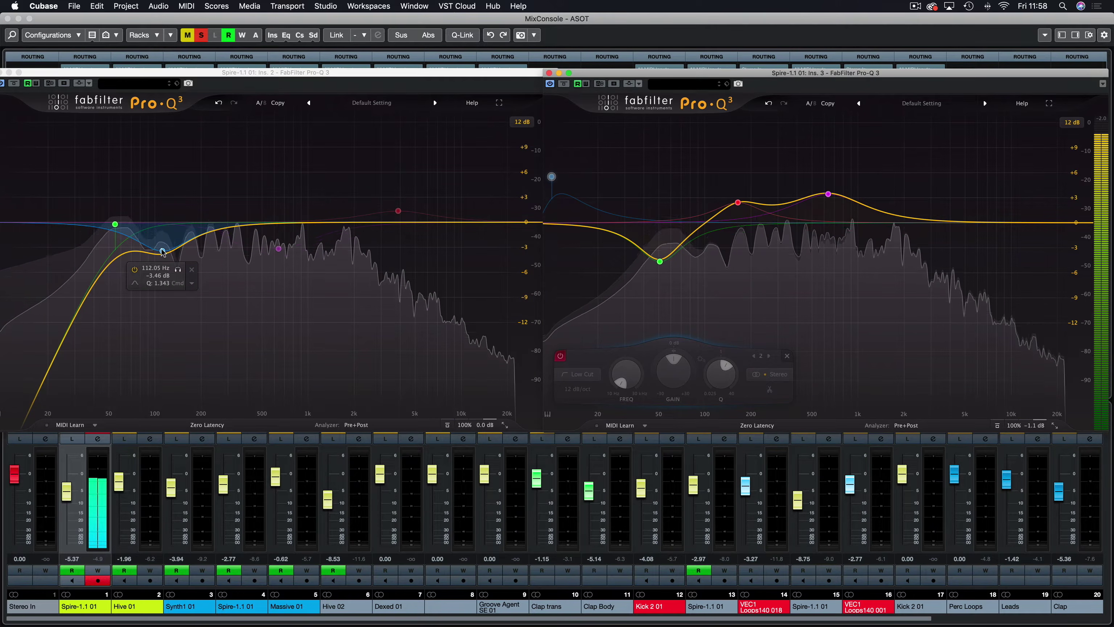
Step: Narrow the second-insert EQ's 112 Hz cut to Q 2.688, audition it, reduce it to about -1.39 dB at 113.2 Hz, and close the EQ
scroll(163, 252, up, 4)
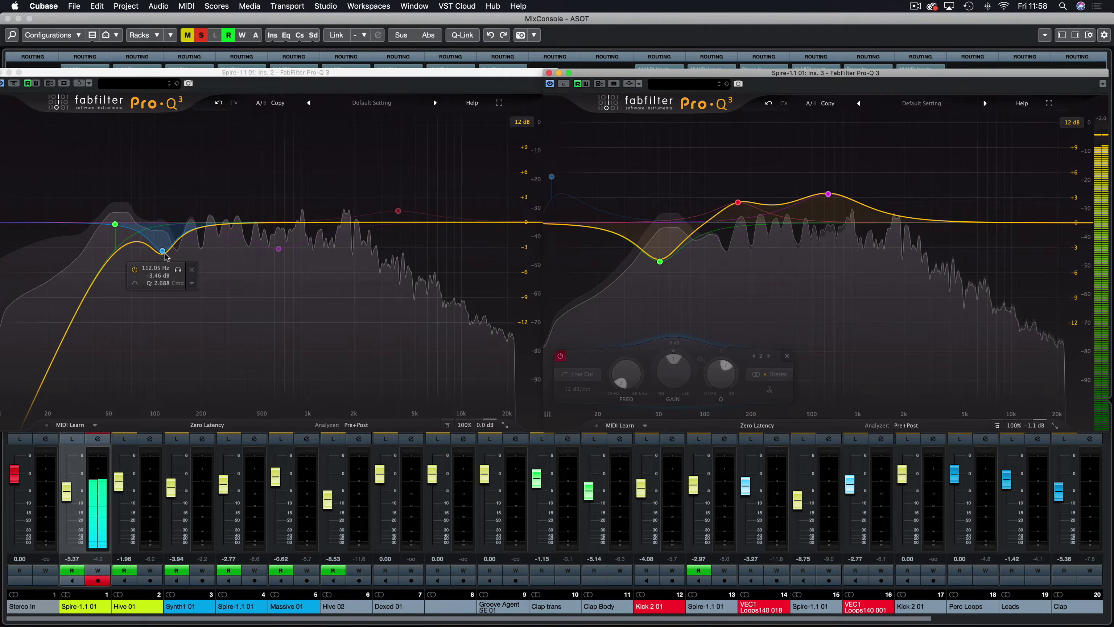
alt+click(165, 254)
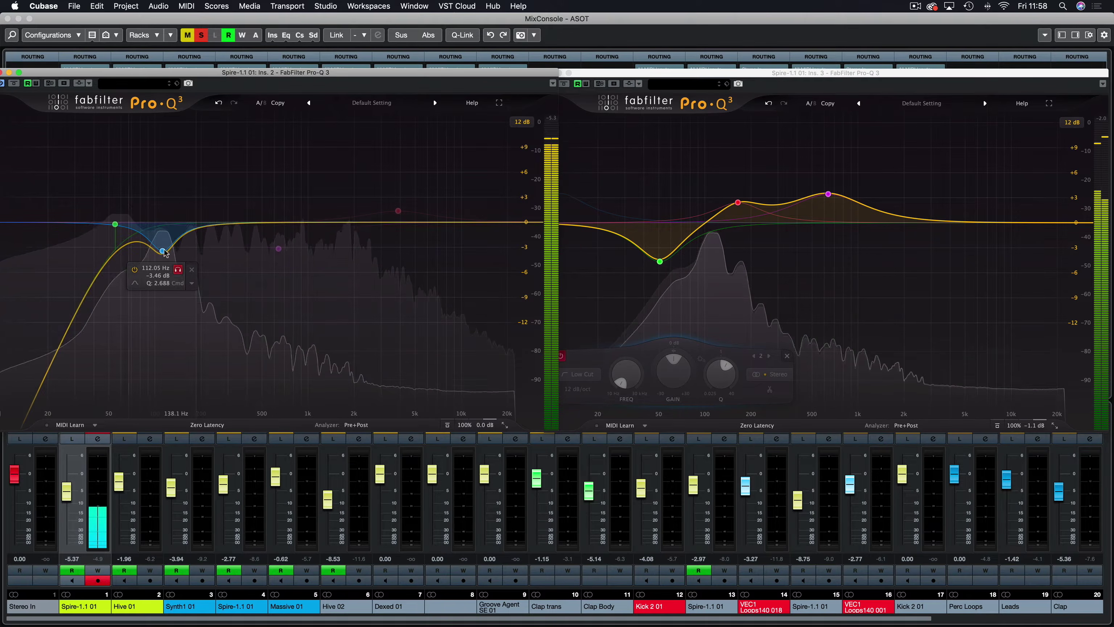
click(134, 269)
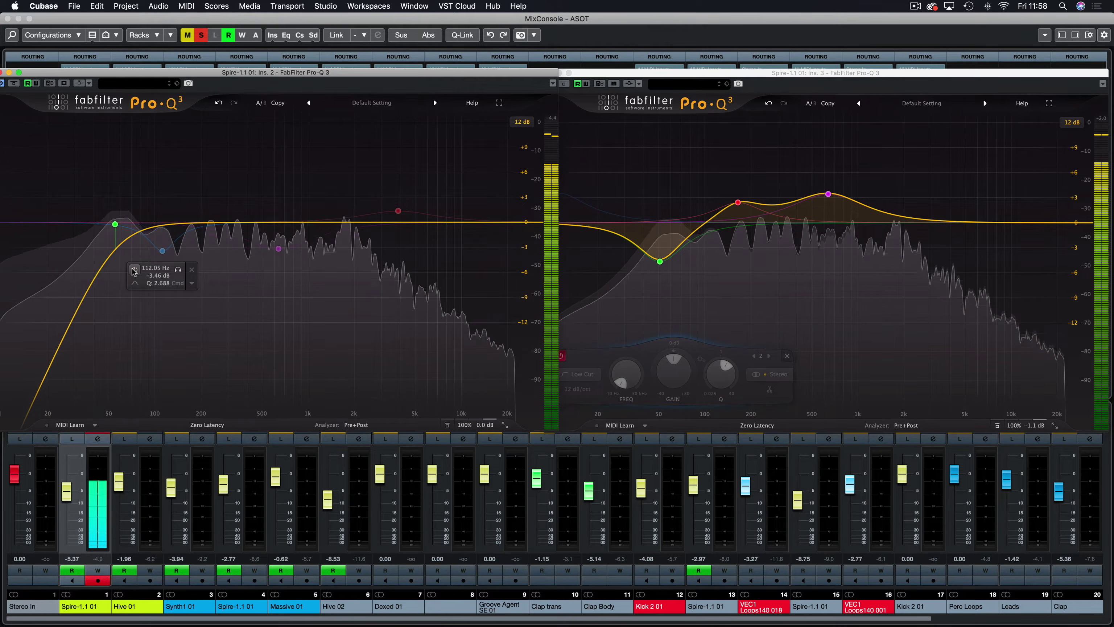
click(134, 269)
drag(162, 251, 163, 234)
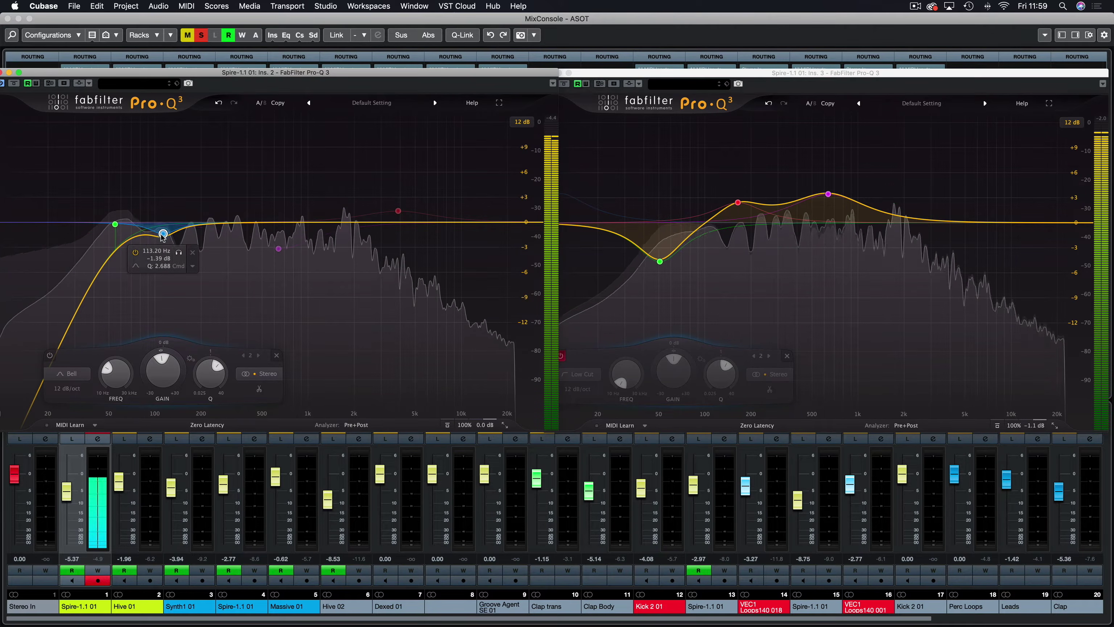
click(0, 72)
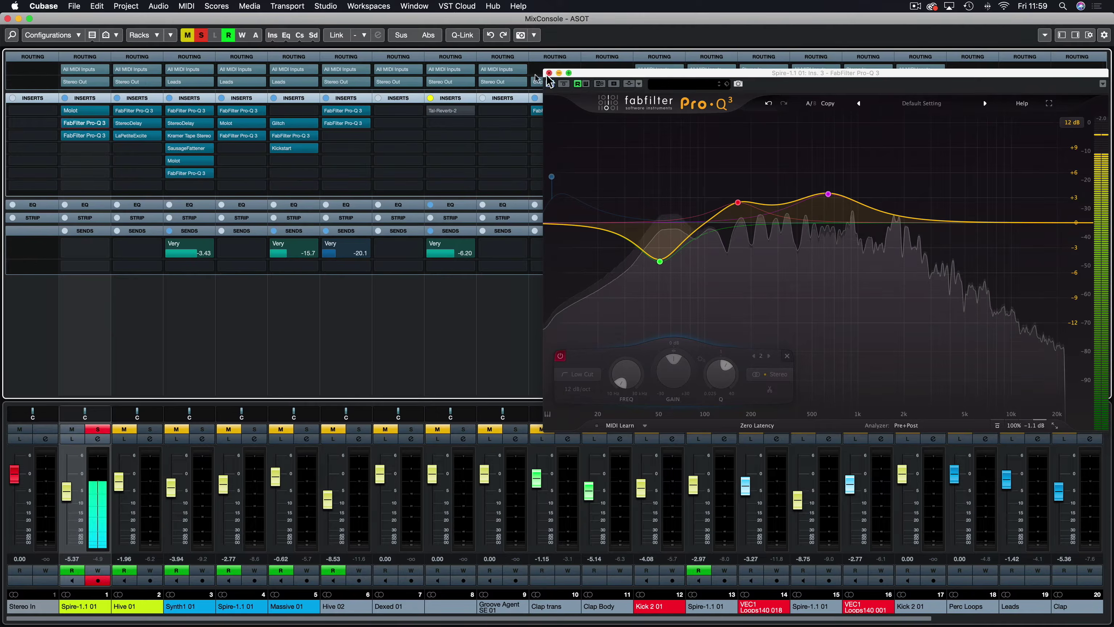
Step: Shift the third-insert EQ's upper boost to about 673.76 Hz and +3.68 dB, stop playback and close the EQ
drag(579, 73, 203, 78)
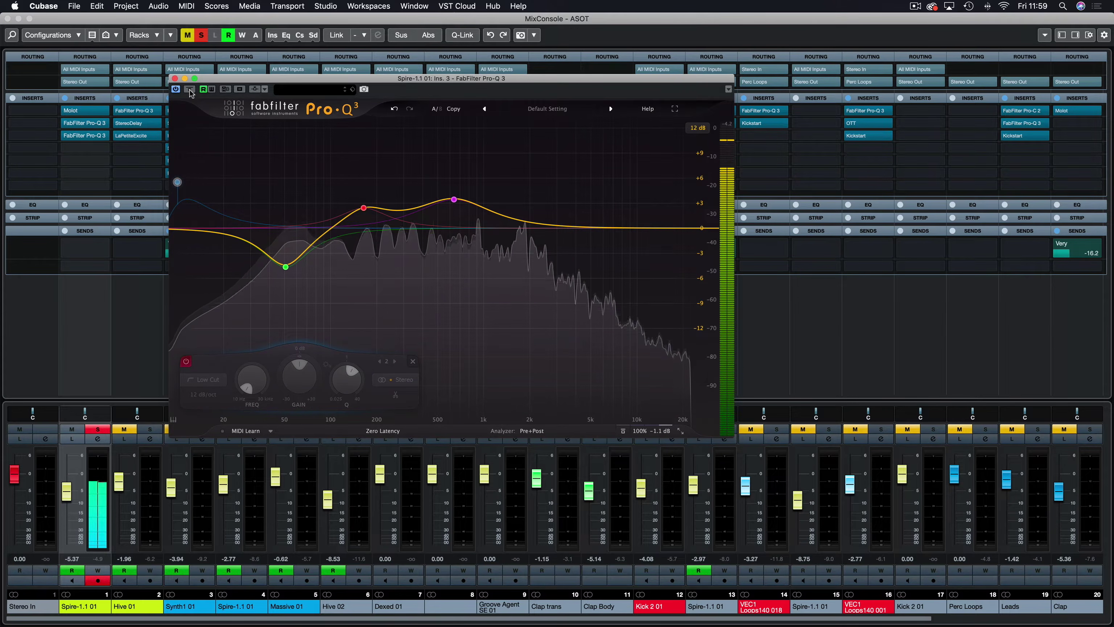
mouse_move(454, 199)
mouse_down()
mouse_move(453, 185)
mouse_move(436, 180)
mouse_move(496, 180)
mouse_move(448, 184)
mouse_move(457, 198)
mouse_up()
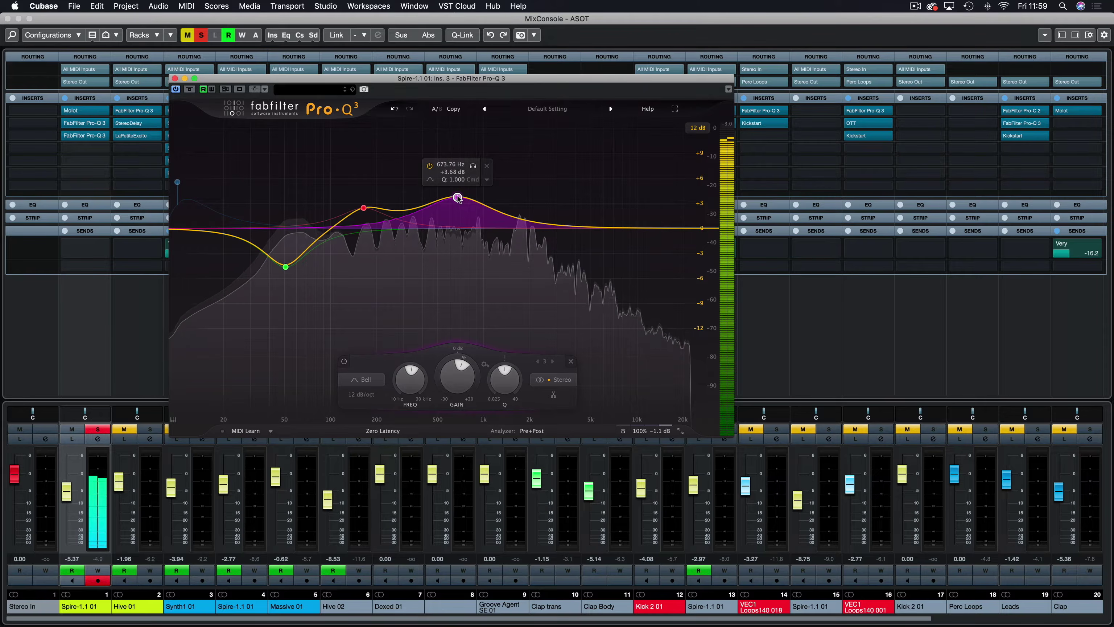
key(space)
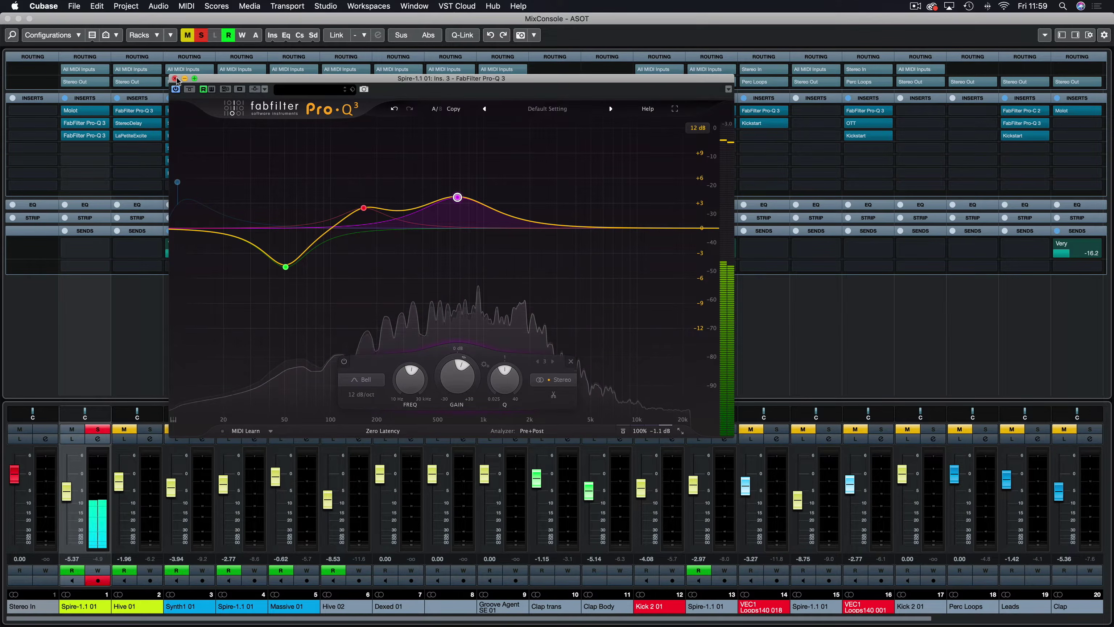
click(174, 79)
click(96, 146)
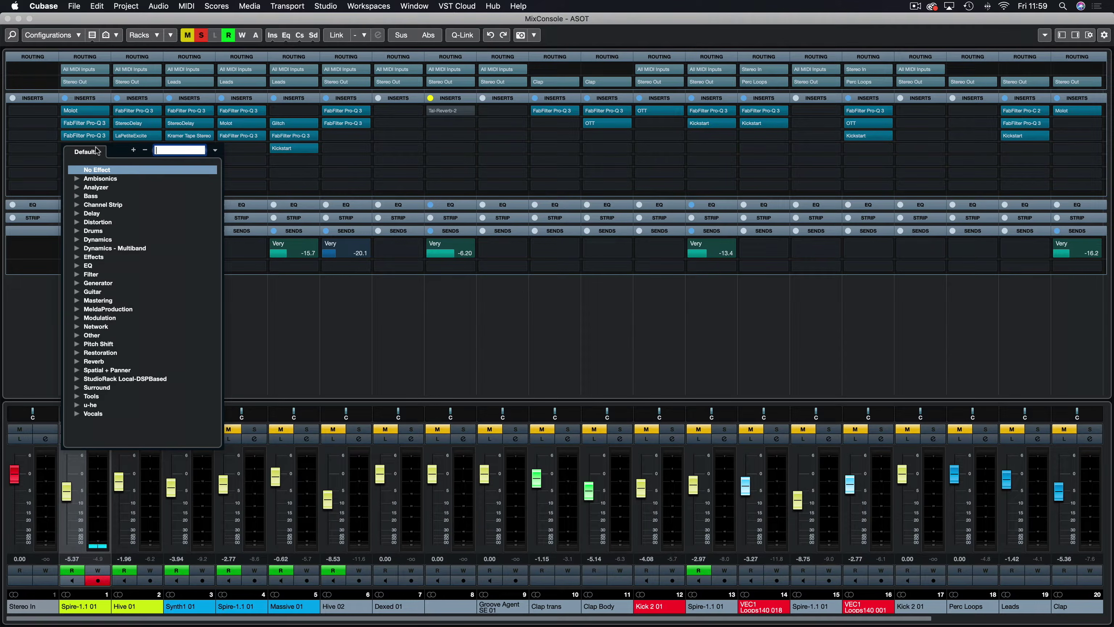
click(320, 306)
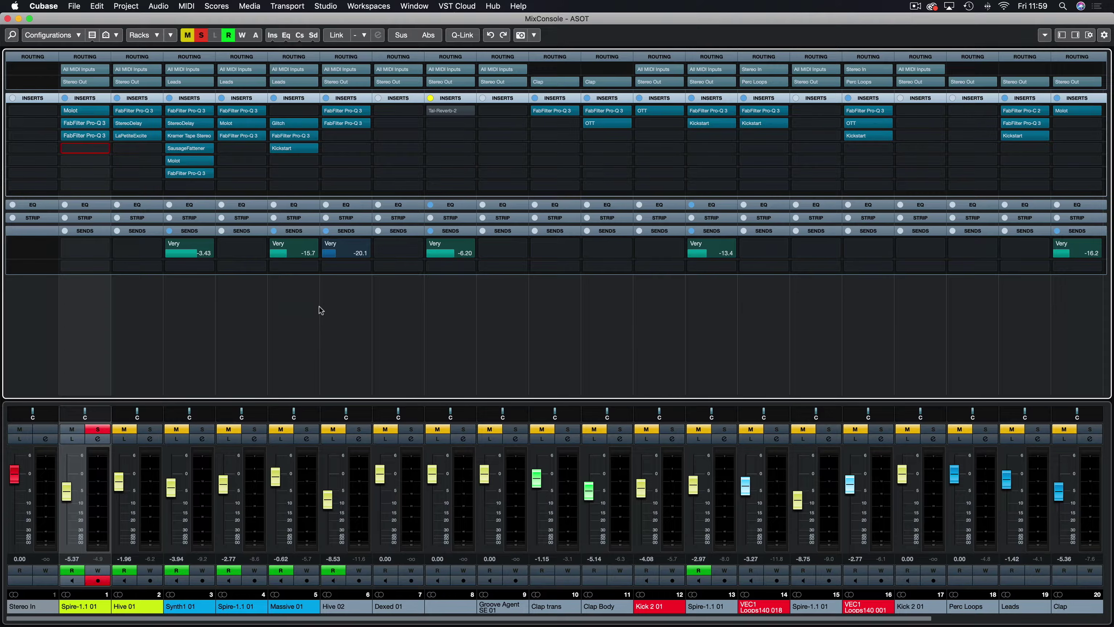
mouse_move(104, 125)
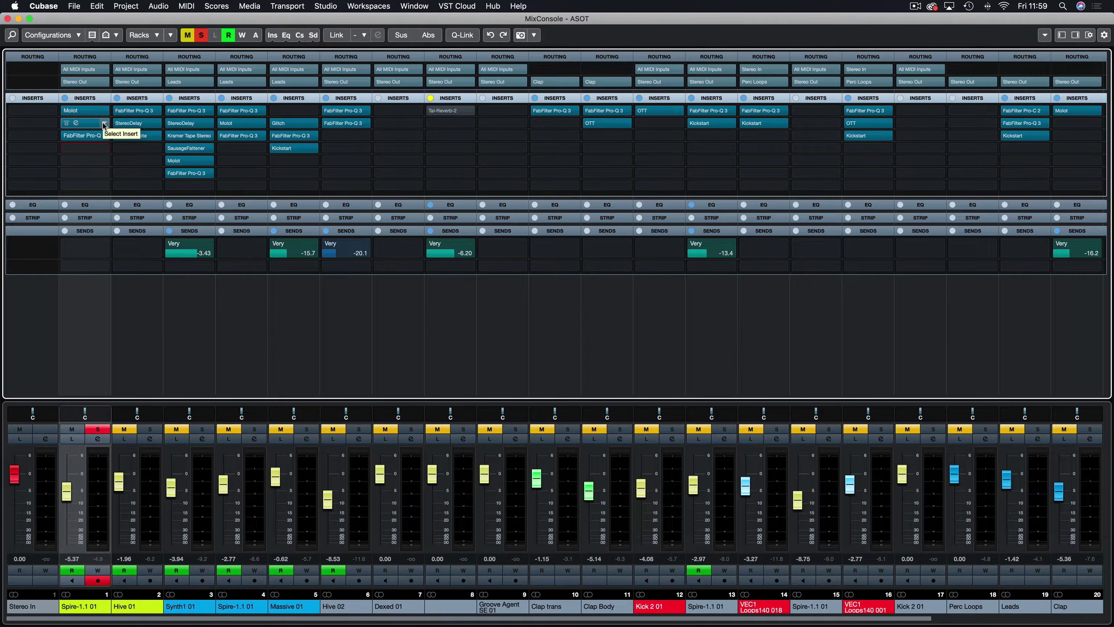
mouse_move(222, 134)
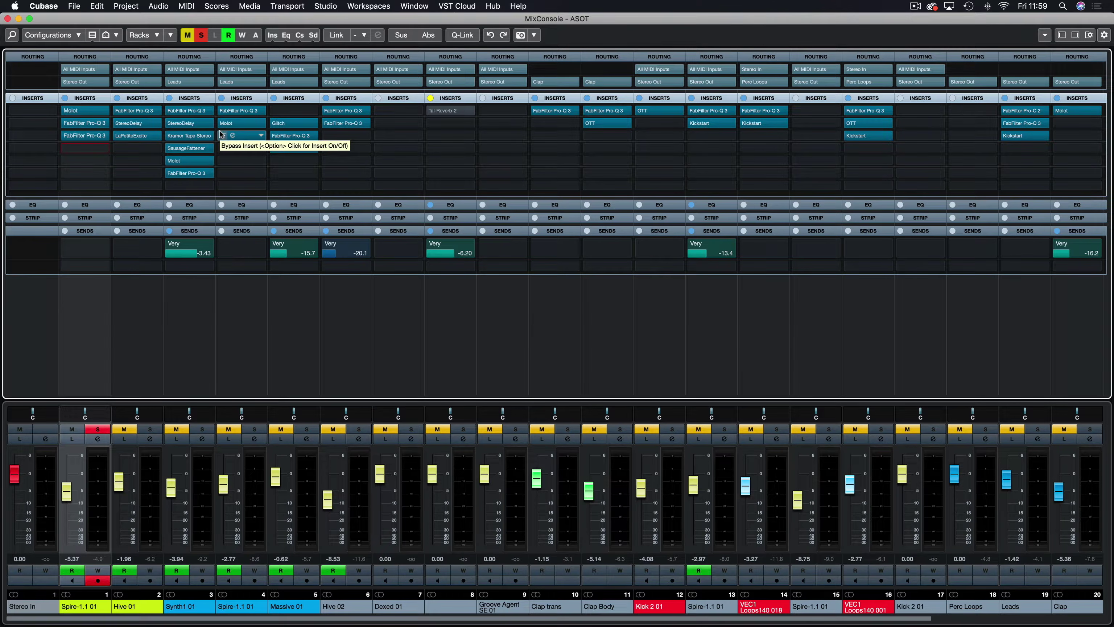
mouse_move(192, 162)
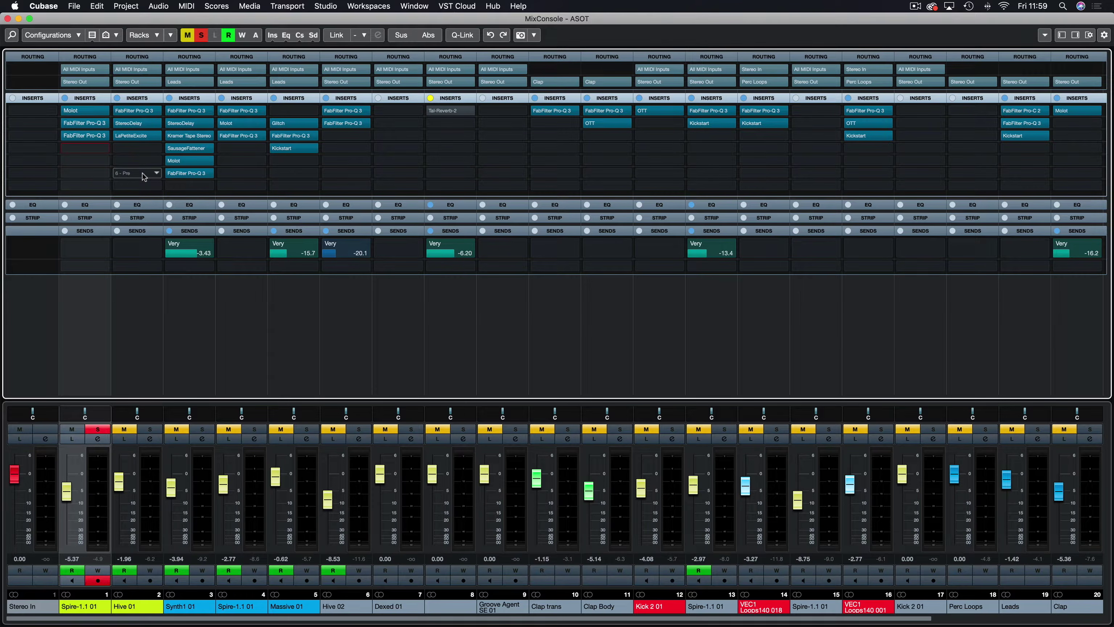
mouse_move(303, 248)
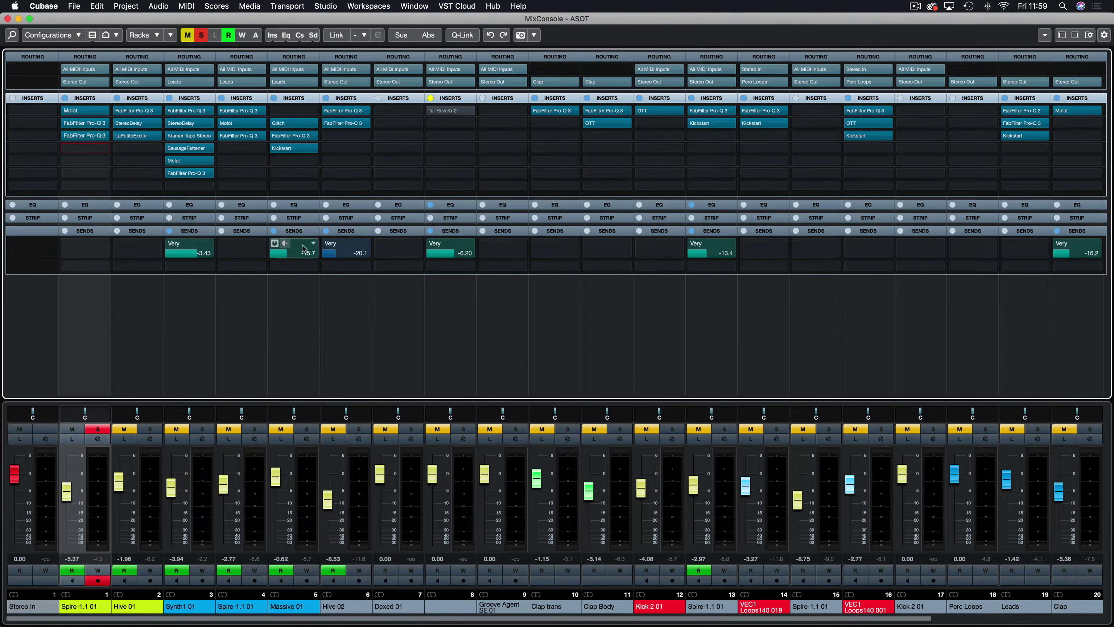
Step: Load the OTT compressor into the fourth insert slot of Spire-1.1 01 and move its window closer to the channel
mouse_move(138, 161)
click(97, 148)
text(ott)
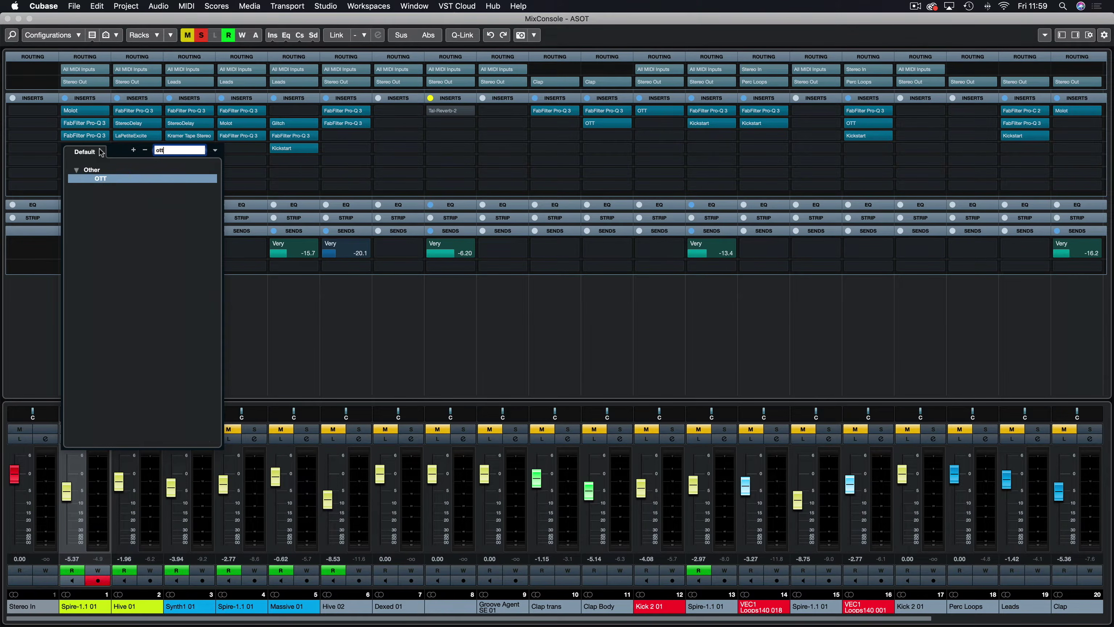
click(105, 181)
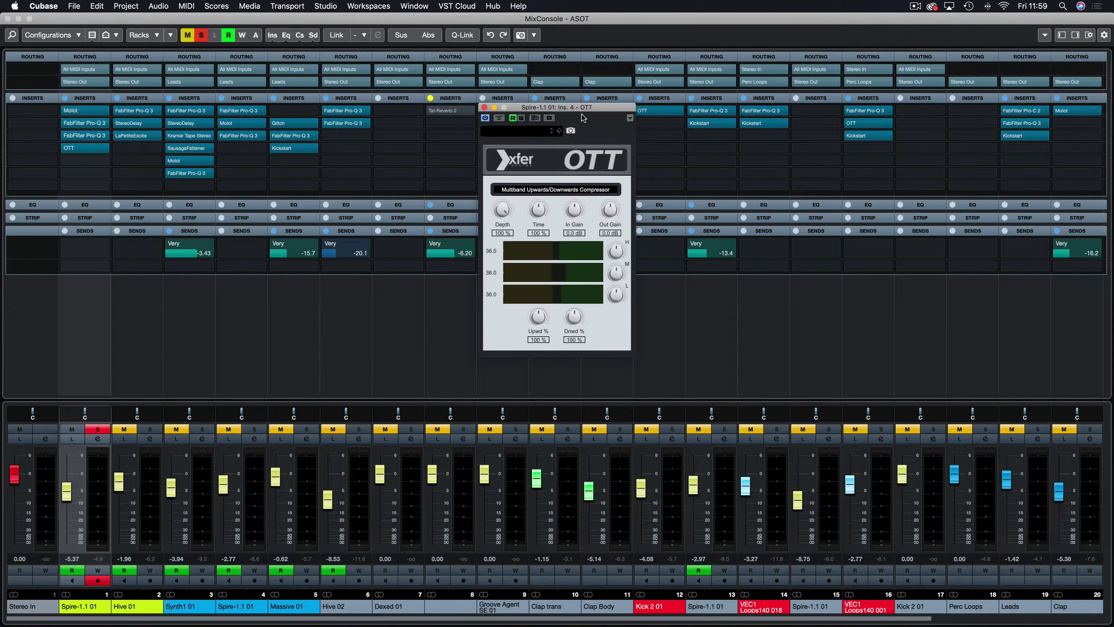
drag(582, 114, 441, 163)
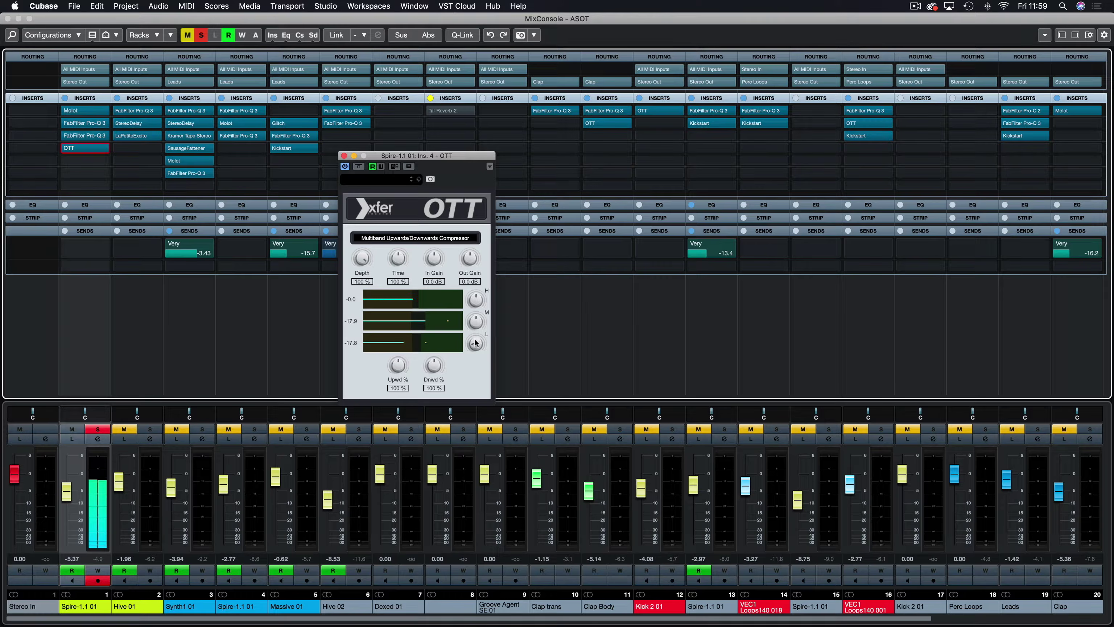
Step: Set OTT to 81% depth, 15% time, 133% upward and 74% downward compression, and turn down the low band
drag(431, 364, 406, 340)
drag(392, 256, 388, 291)
drag(396, 261, 367, 284)
Step: Compare the bass with OTT active and bypassed, and leave OTT bypassed
click(358, 167)
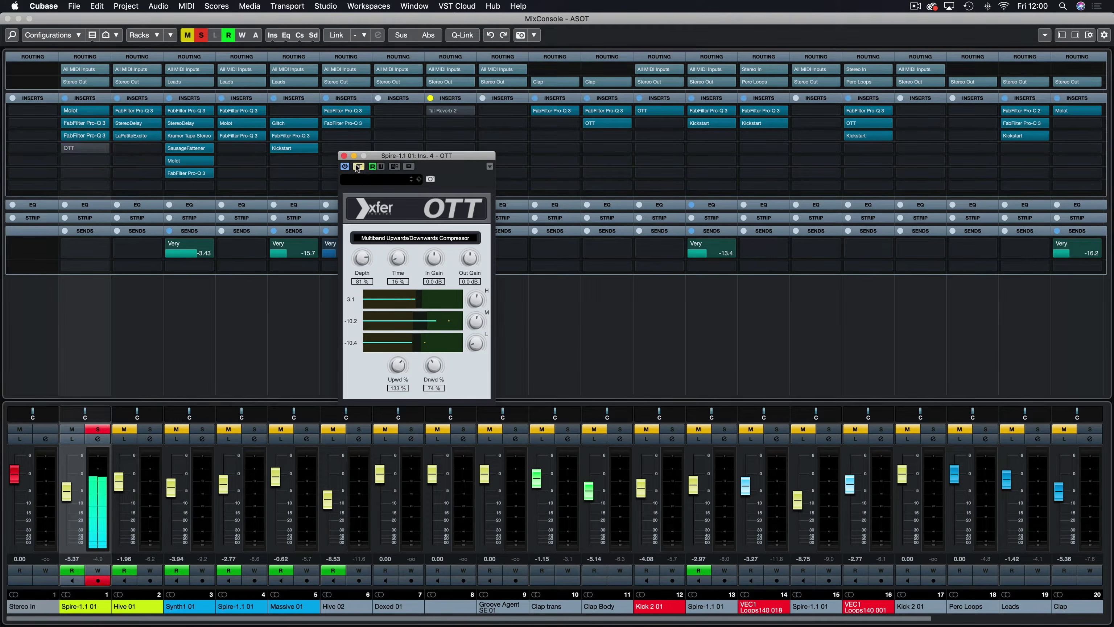
click(358, 167)
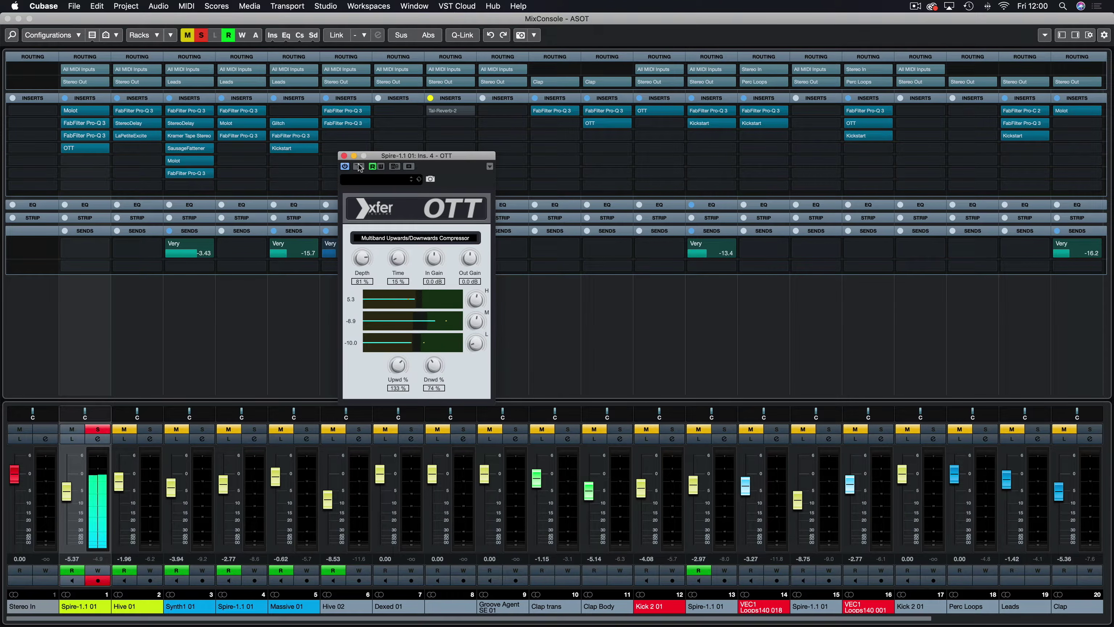
click(359, 166)
click(358, 166)
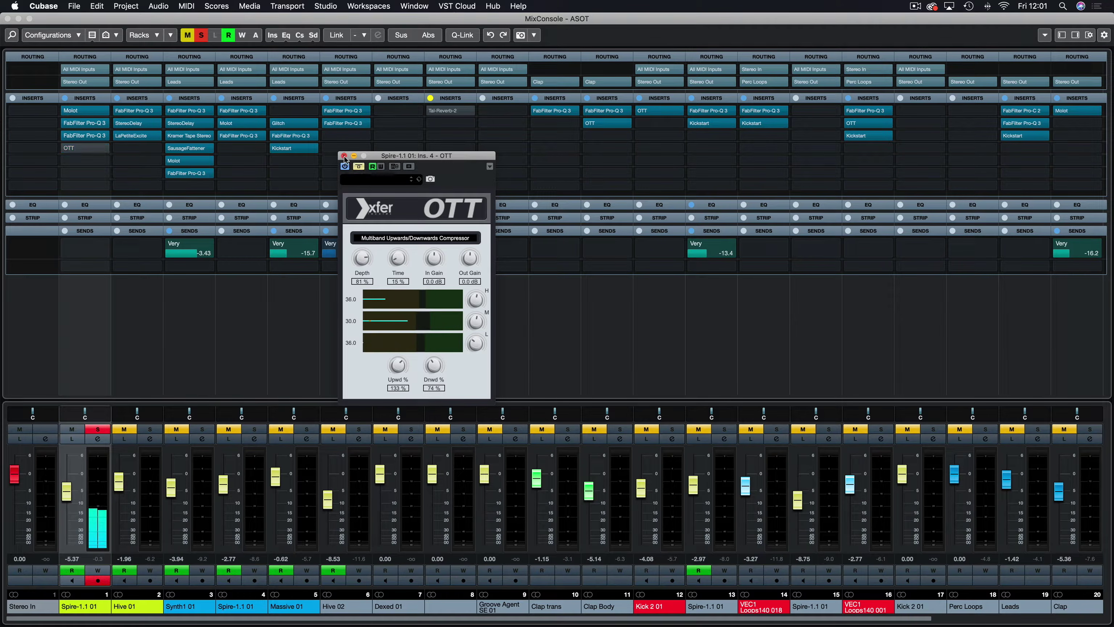
Step: Replace the bypassed OTT in Spire-1.1 01's fourth insert slot with SausageFattener and move its window closer to the channel
click(344, 156)
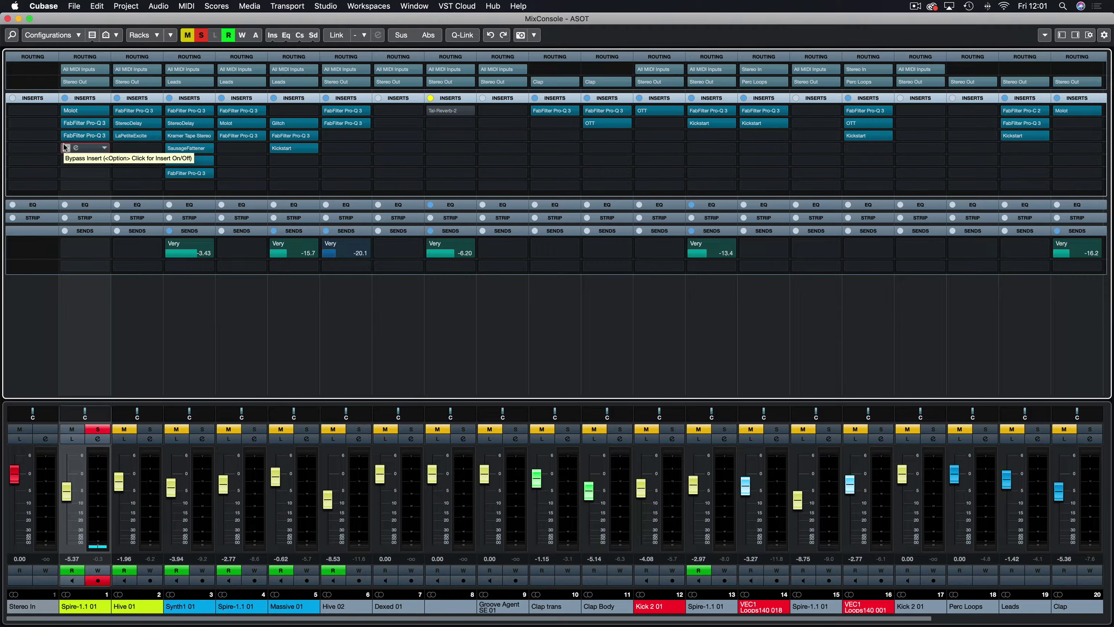
click(104, 147)
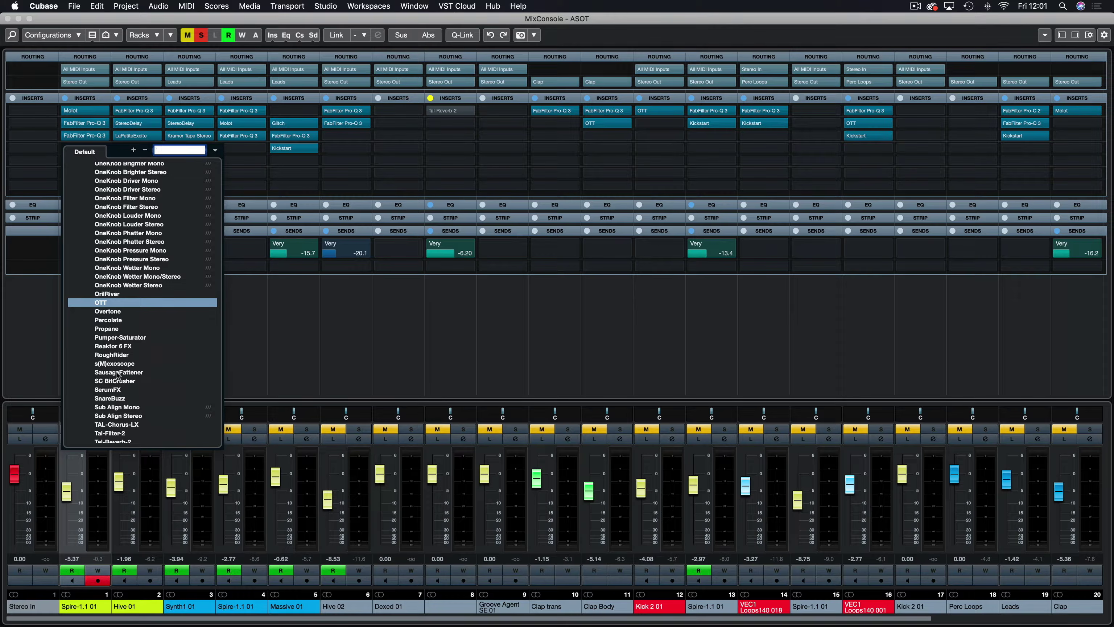
click(119, 372)
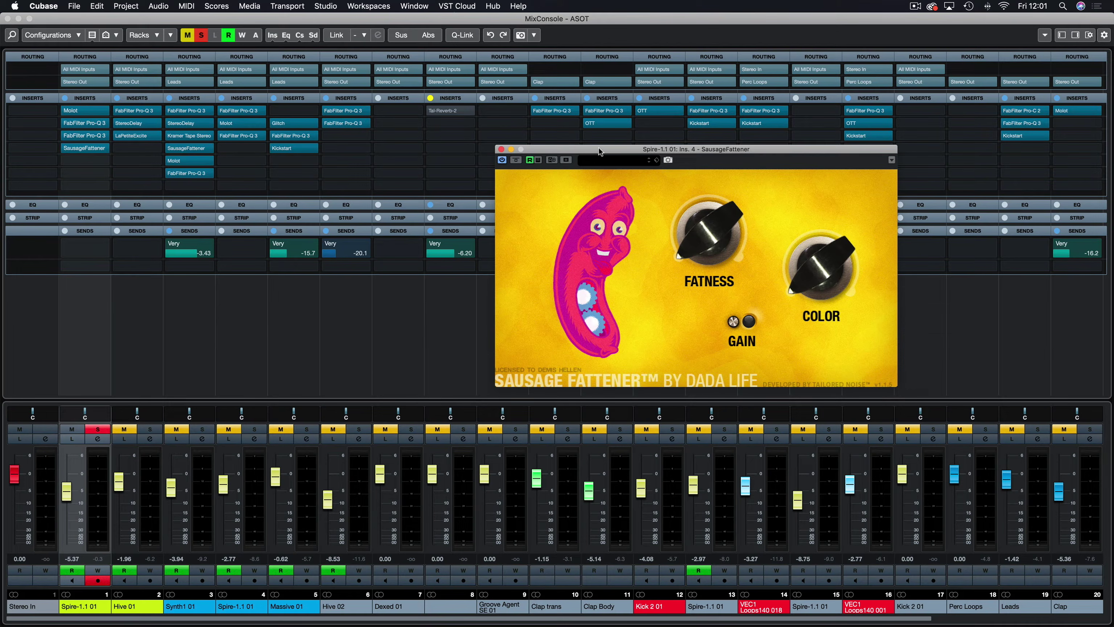
drag(599, 148, 286, 116)
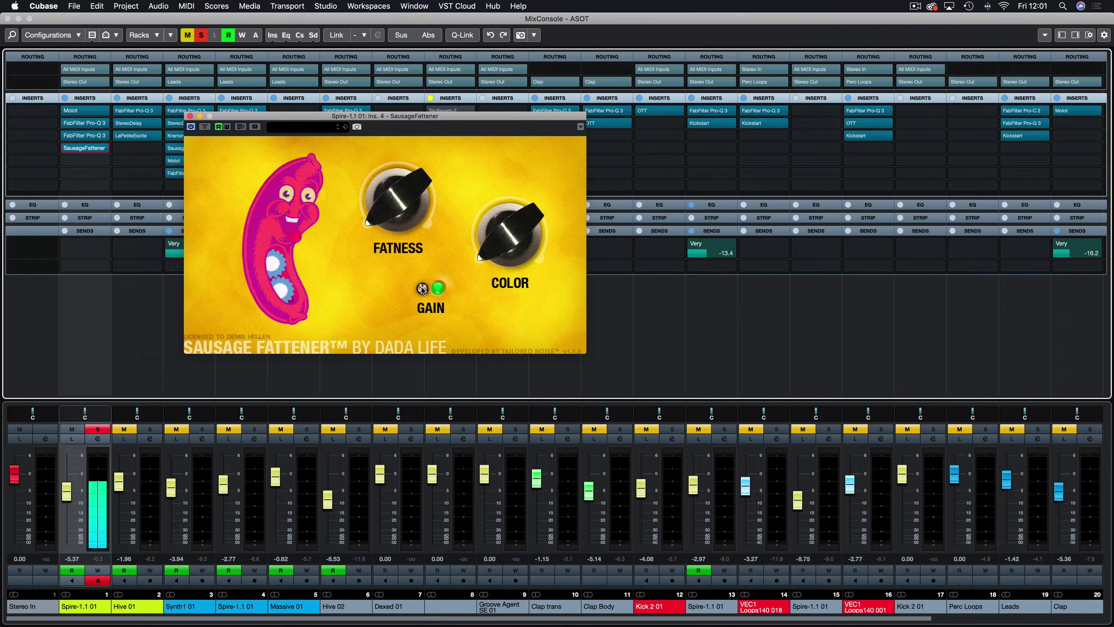
Step: Trim the SausageFattener gain, then set Fatness to 23% and Color to about 35%
drag(422, 288, 418, 291)
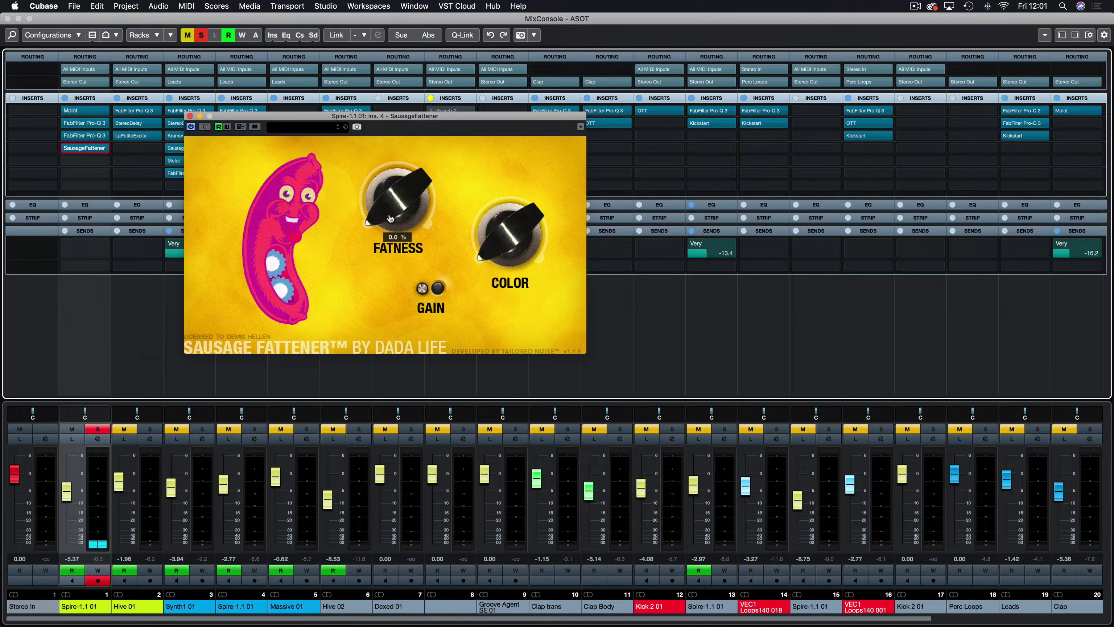
drag(390, 218, 395, 253)
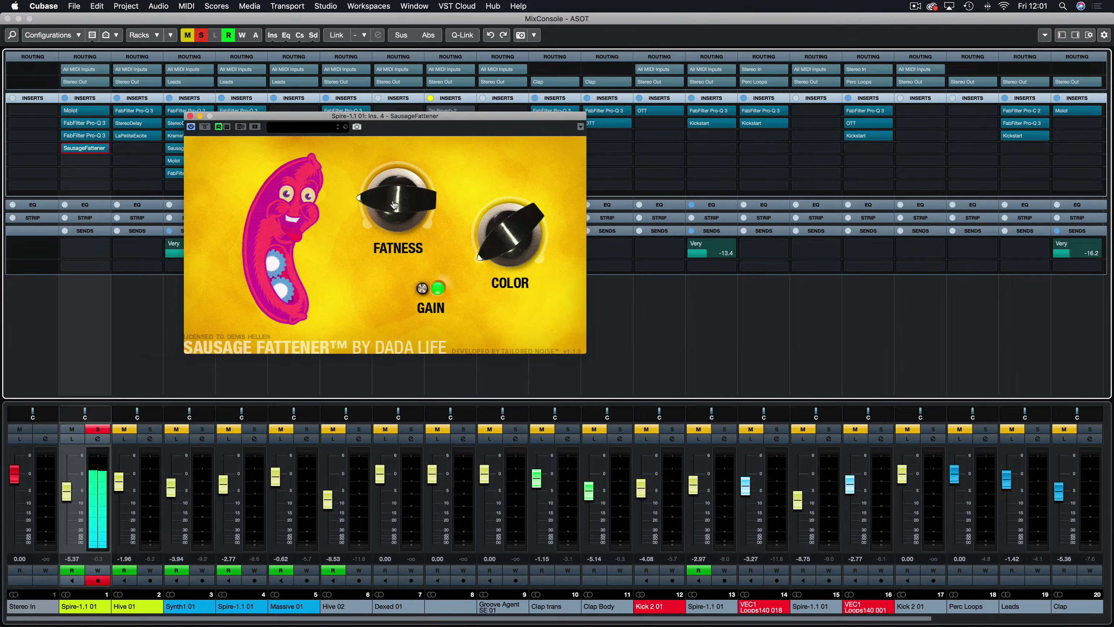
mouse_move(375, 208)
mouse_down()
mouse_move(373, 181)
mouse_move(385, 200)
mouse_move(384, 181)
mouse_move(379, 203)
mouse_up()
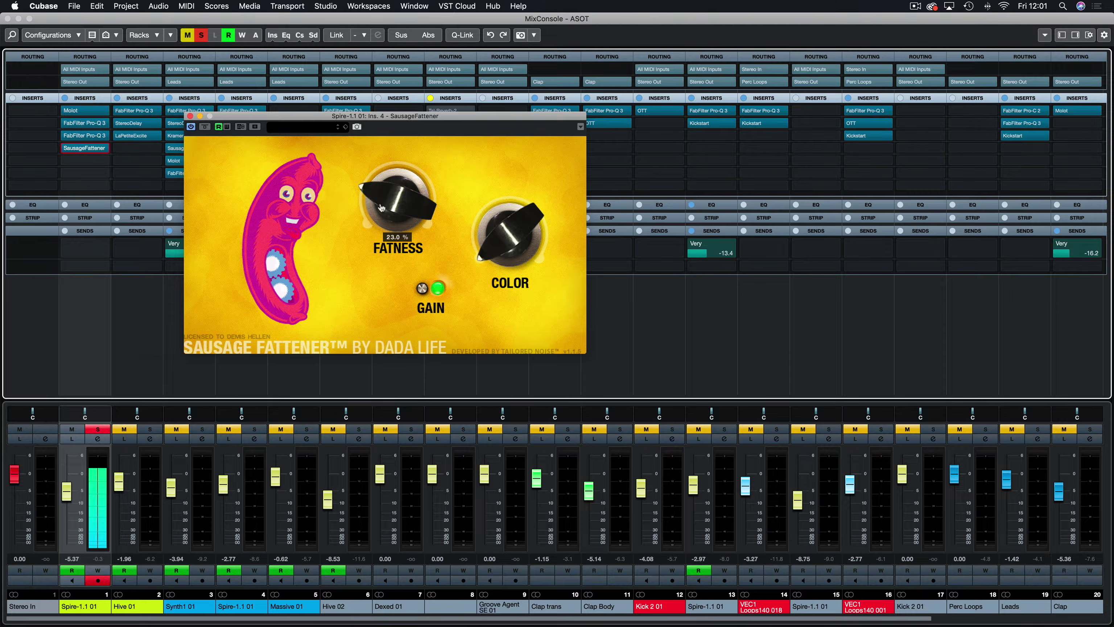
drag(489, 227, 490, 159)
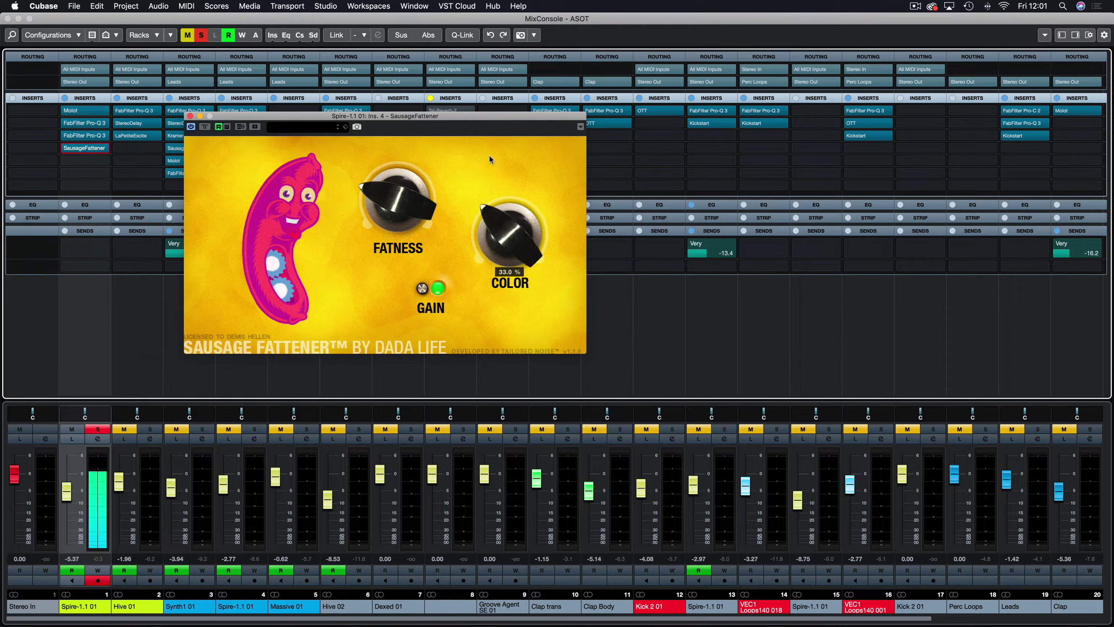
mouse_move(503, 232)
mouse_down()
mouse_move(500, 164)
mouse_move(495, 221)
mouse_move(476, 240)
mouse_move(476, 199)
mouse_move(489, 223)
mouse_up()
mouse_move(411, 220)
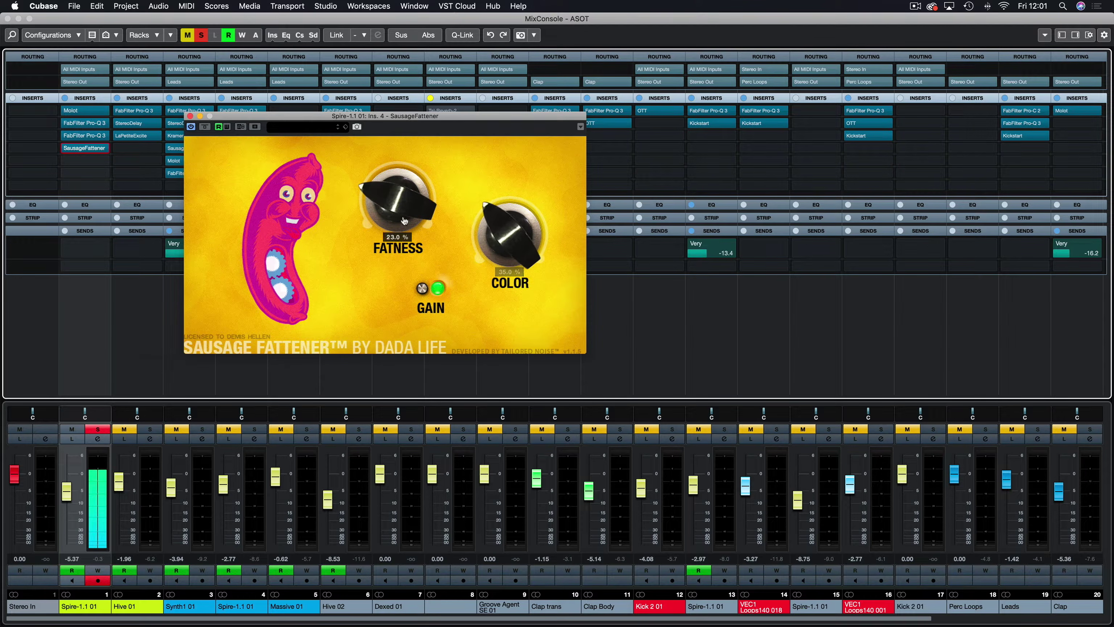
Step: Compare SausageFattener active and bypassed in the full mix, leave it active, close it and solo the bass again
click(97, 430)
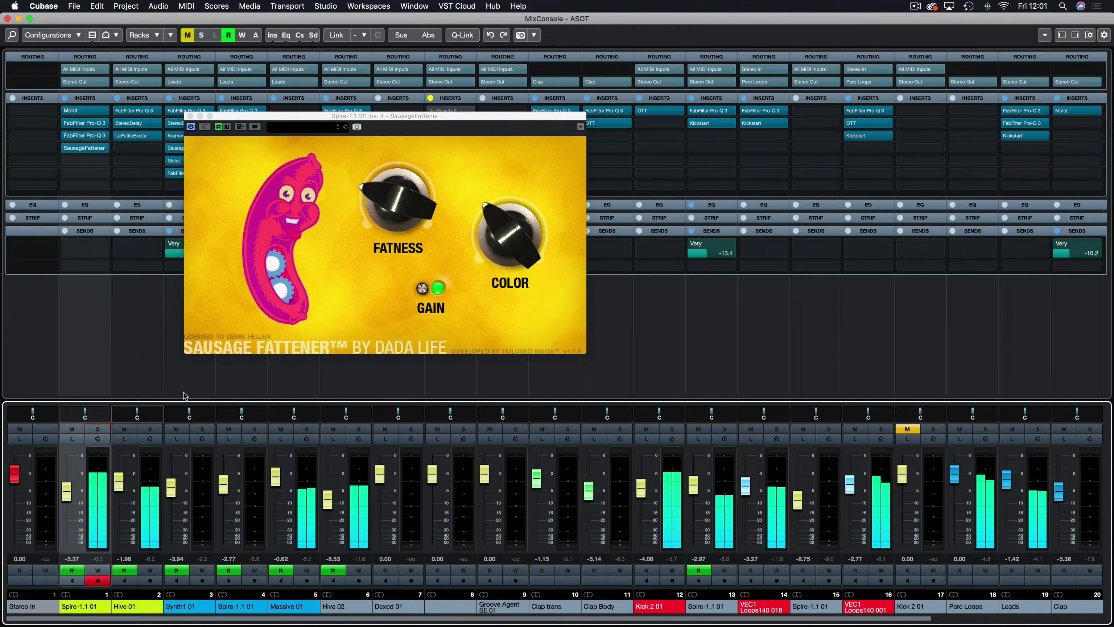
click(204, 127)
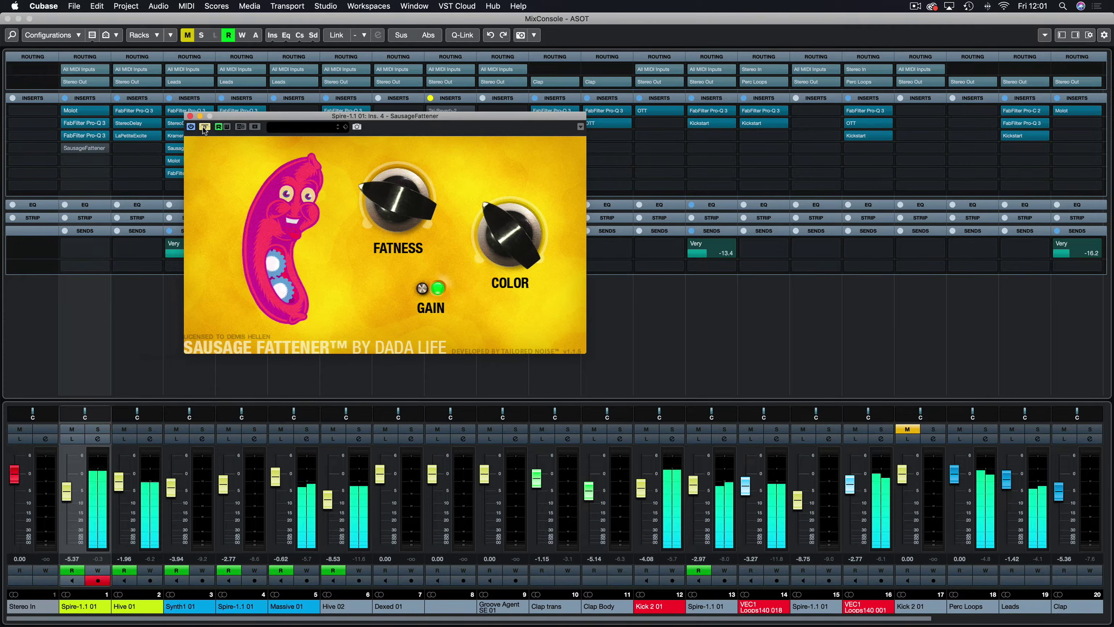
click(203, 126)
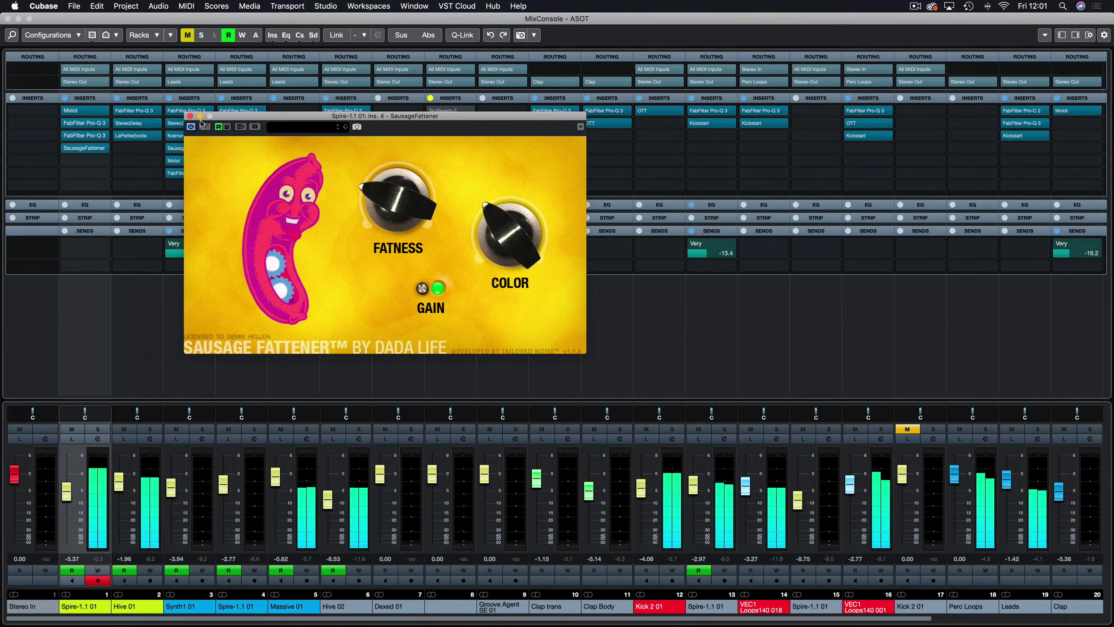
click(191, 116)
click(97, 429)
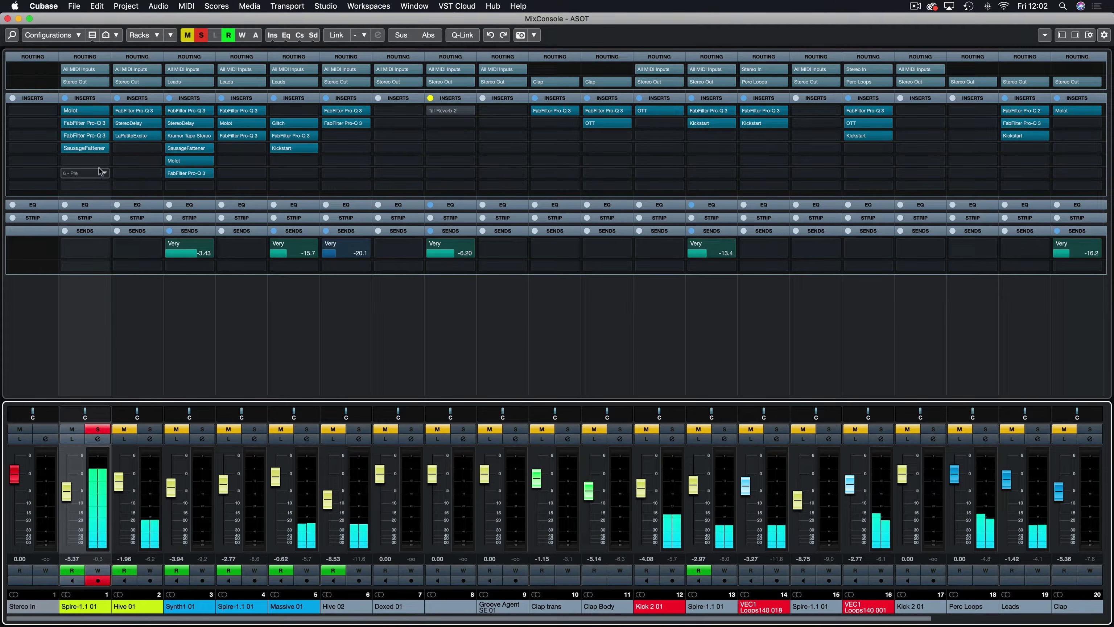
Step: Reorder the Spire-1.1 01 inserts so SausageFattener sits in slot 2, ahead of both Pro-Q 3 EQs
mouse_move(93, 137)
mouse_down()
mouse_move(93, 160)
mouse_move(92, 138)
mouse_move(88, 149)
mouse_up()
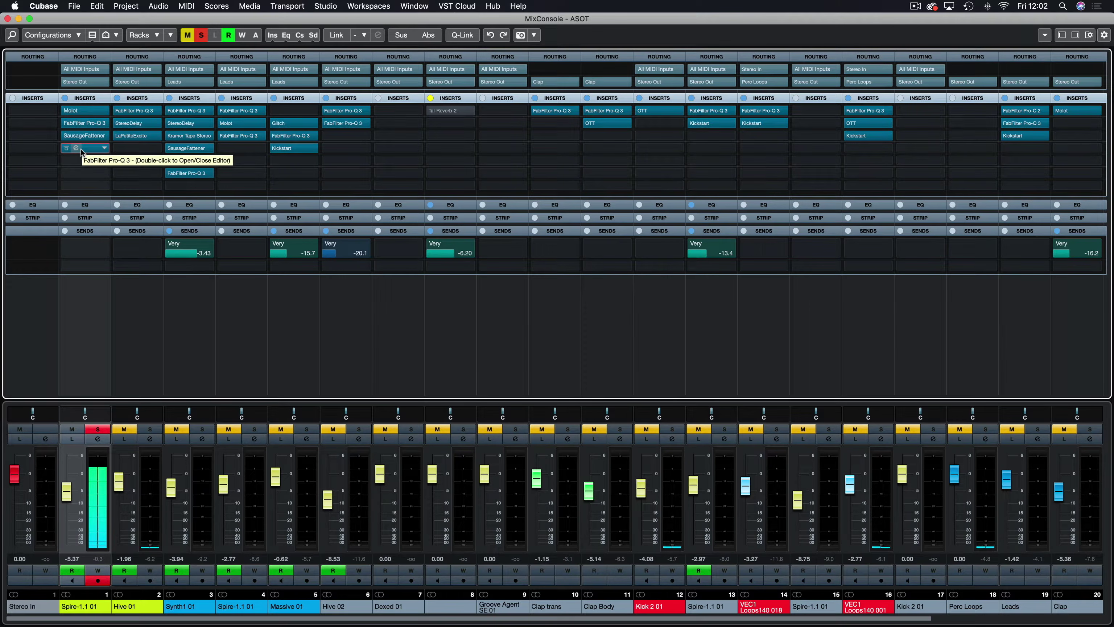
mouse_move(85, 148)
mouse_down()
mouse_move(88, 161)
mouse_move(87, 134)
mouse_up()
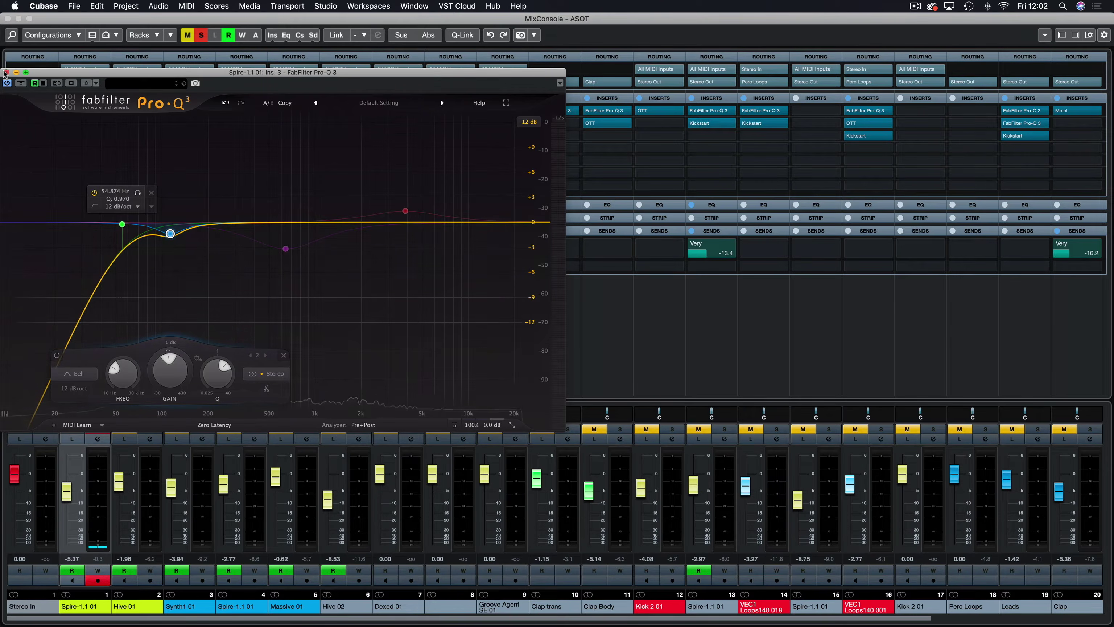
click(6, 72)
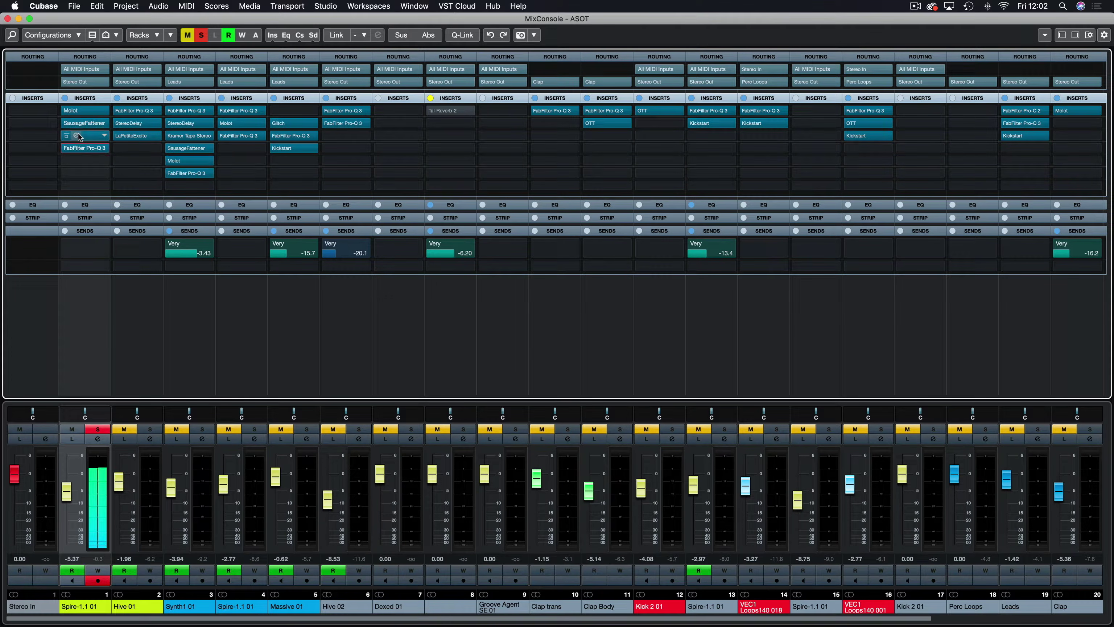
Step: Move the low cut of the third-insert EQ to a higher frequency and close the EQ
double_click(77, 135)
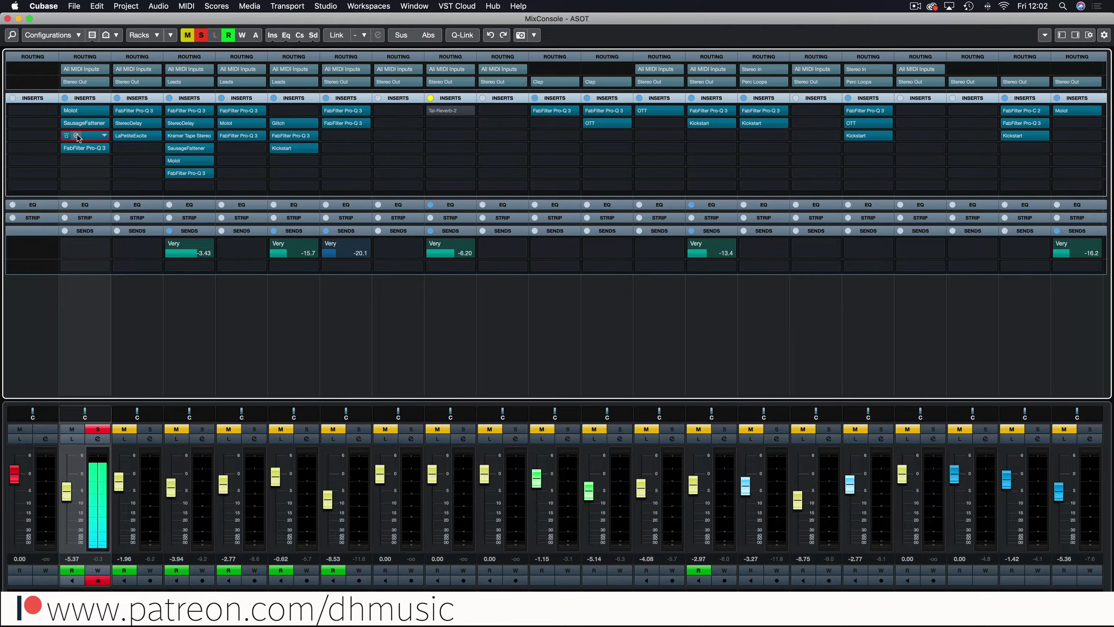
drag(122, 225, 137, 240)
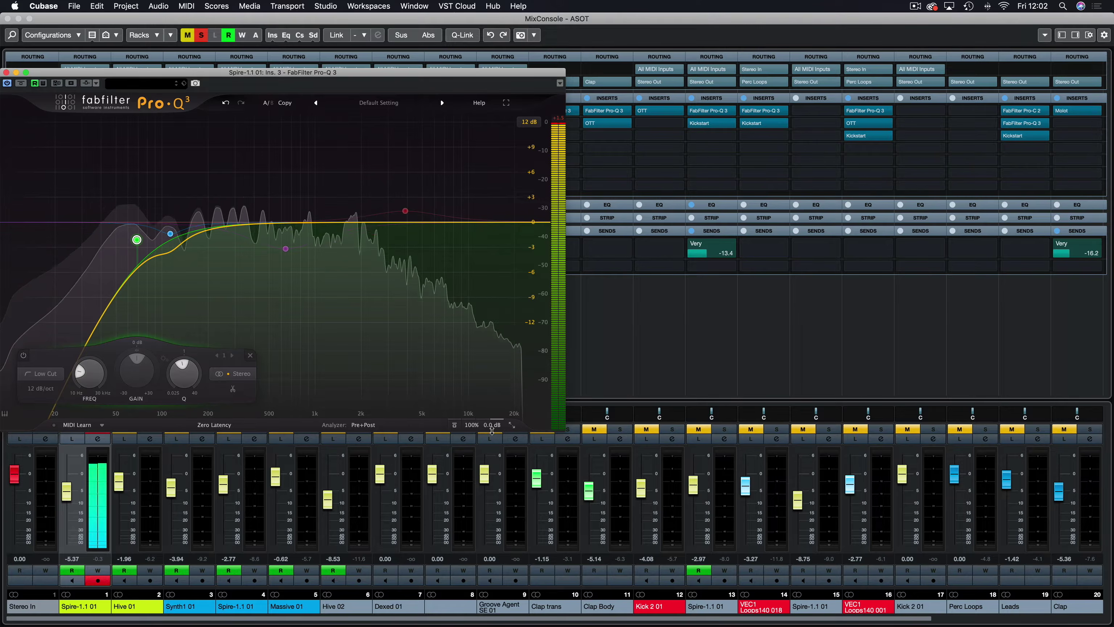
click(123, 130)
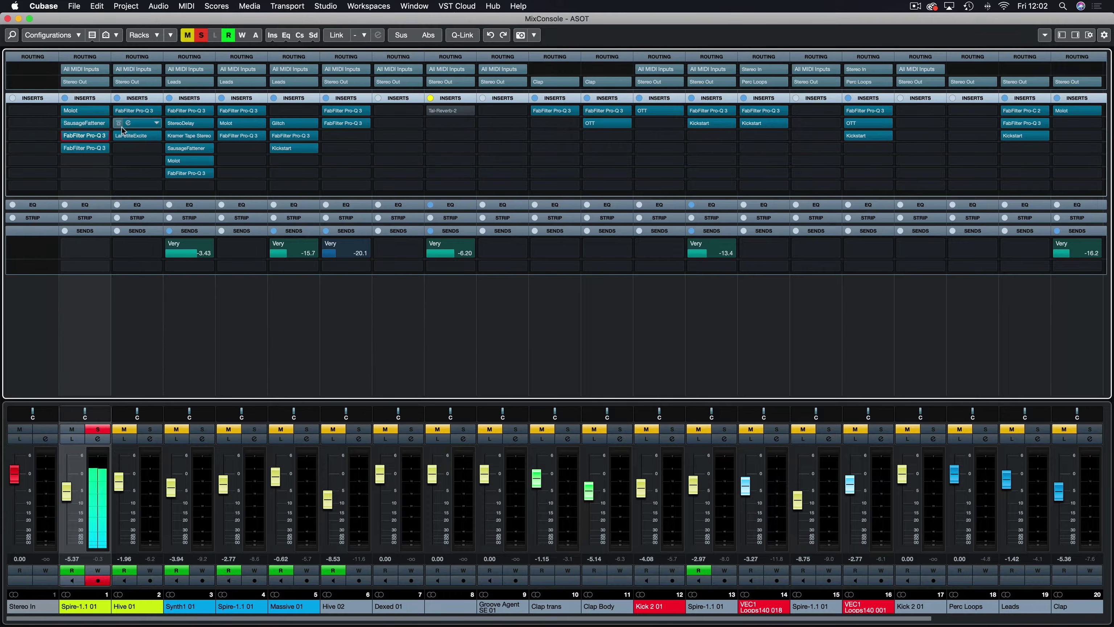
Step: Lower the third-insert EQ's output level to -2.0 dB, then close the EQ and SausageFattener
click(77, 125)
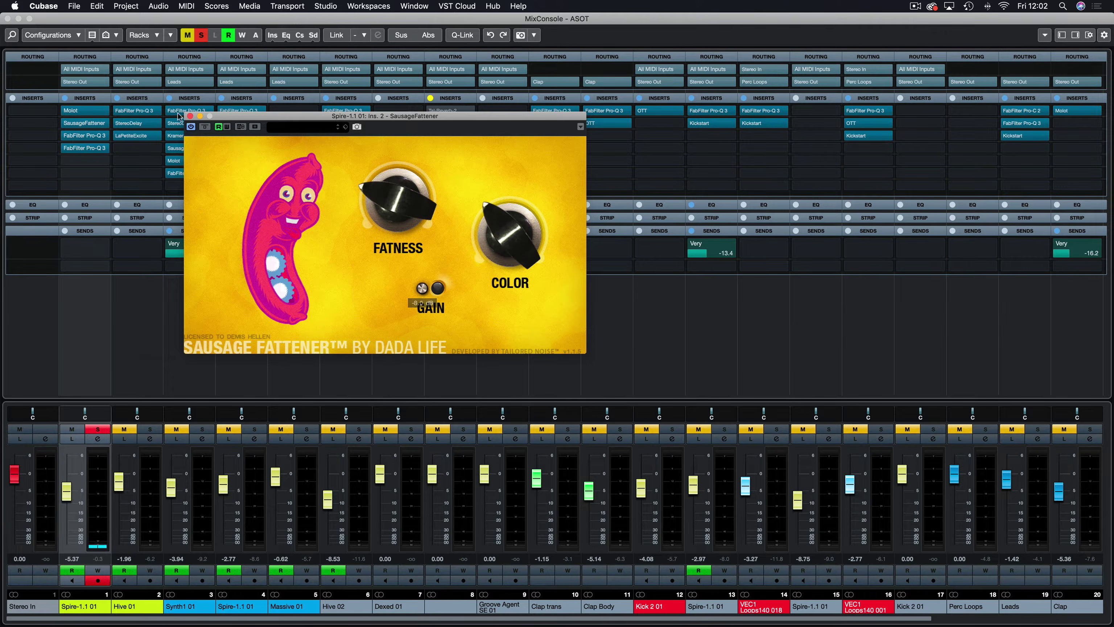
click(78, 138)
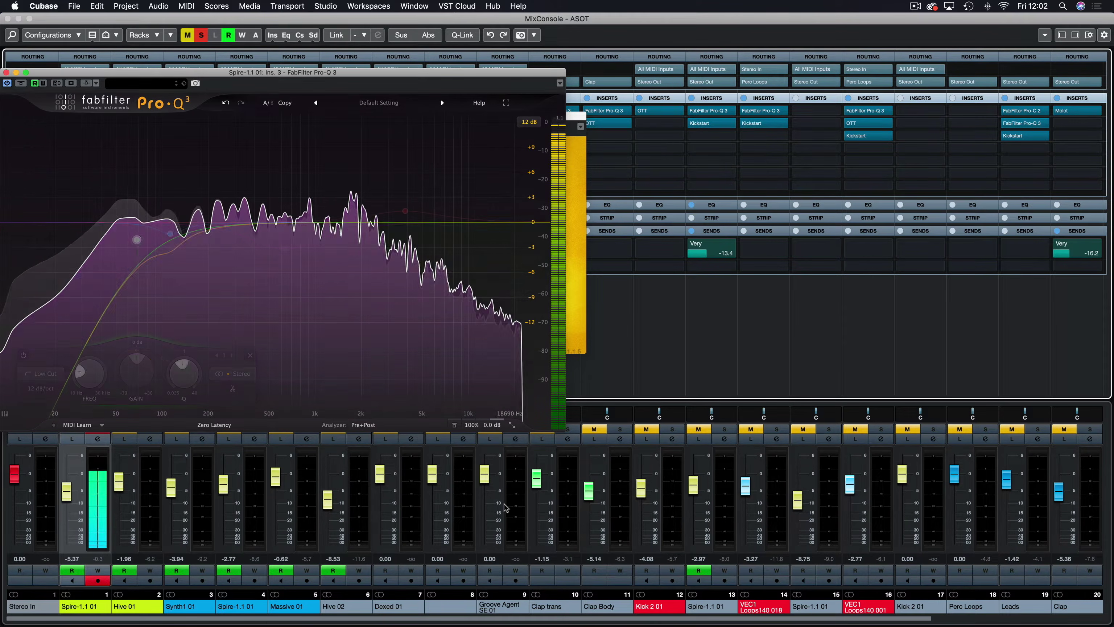
mouse_move(482, 420)
scroll(466, 403, down, 3)
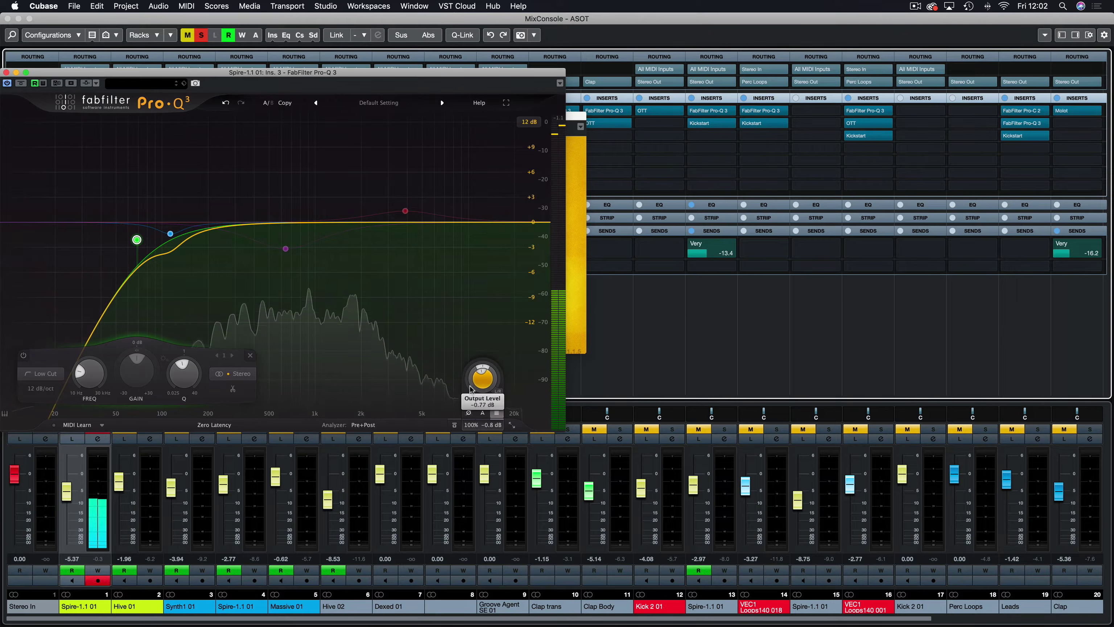
scroll(465, 406, down, 1)
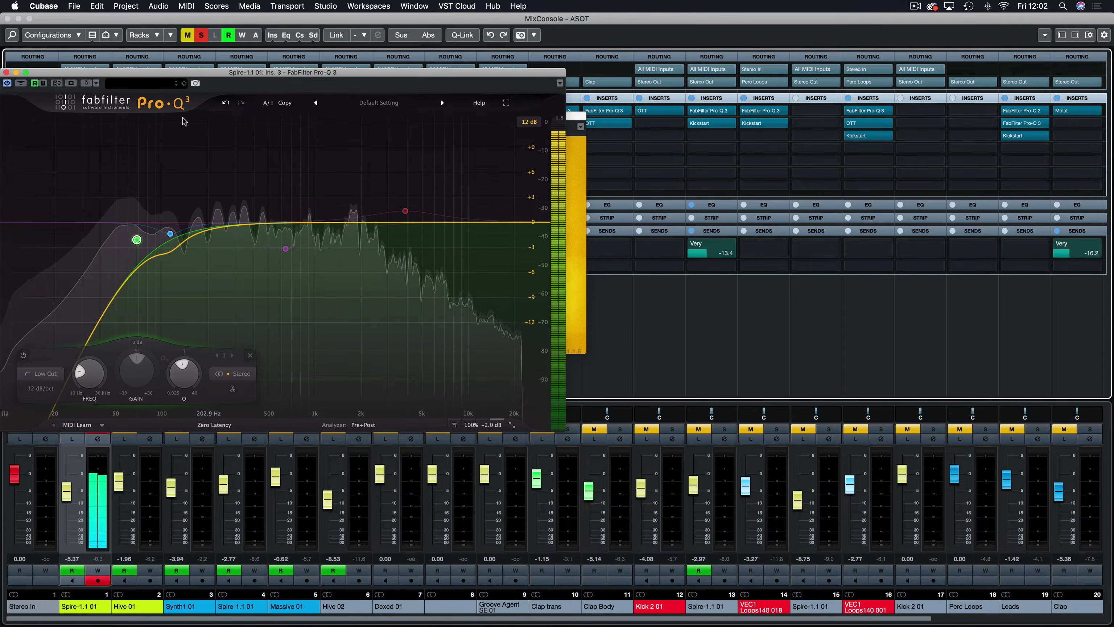
click(16, 73)
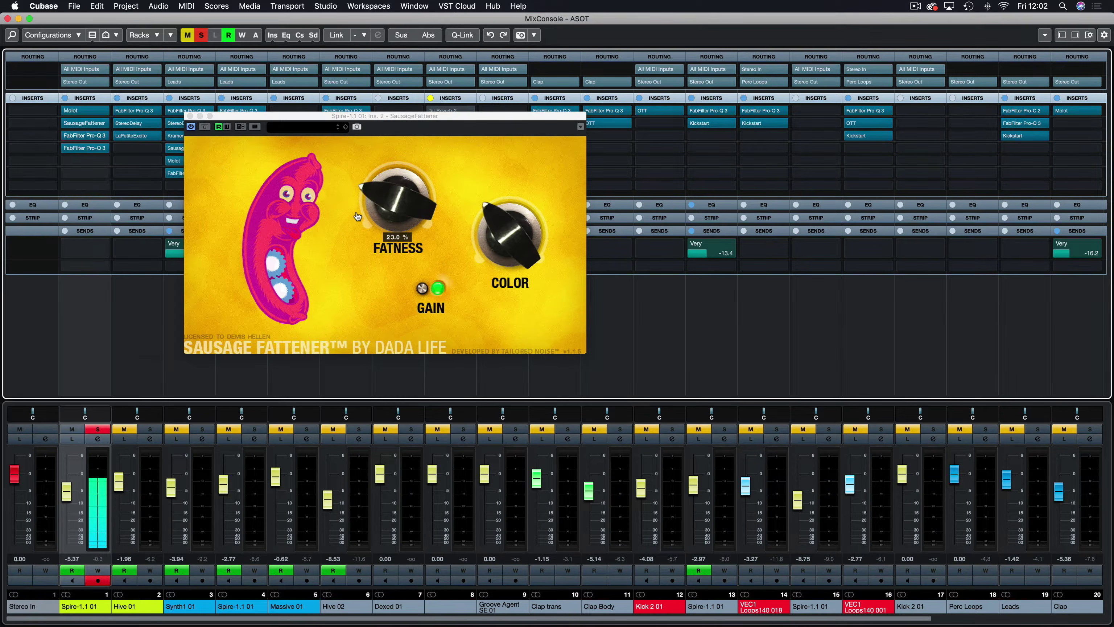
click(190, 117)
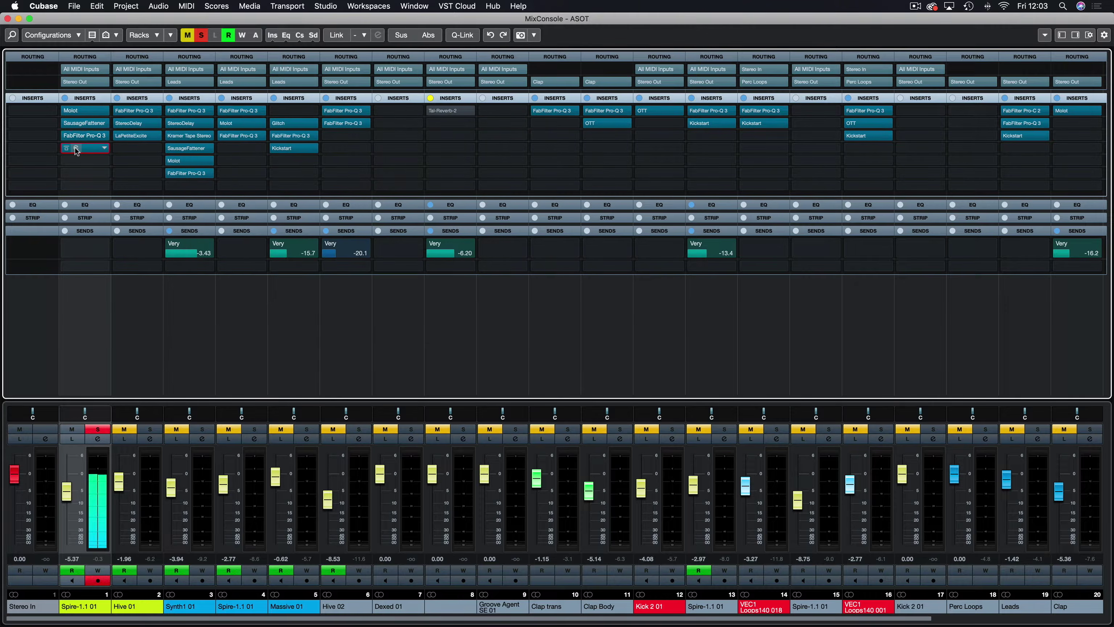
Step: Reset the peak reading of the fourth-insert EQ, lower its output level to -2.9 dB and close it
click(76, 148)
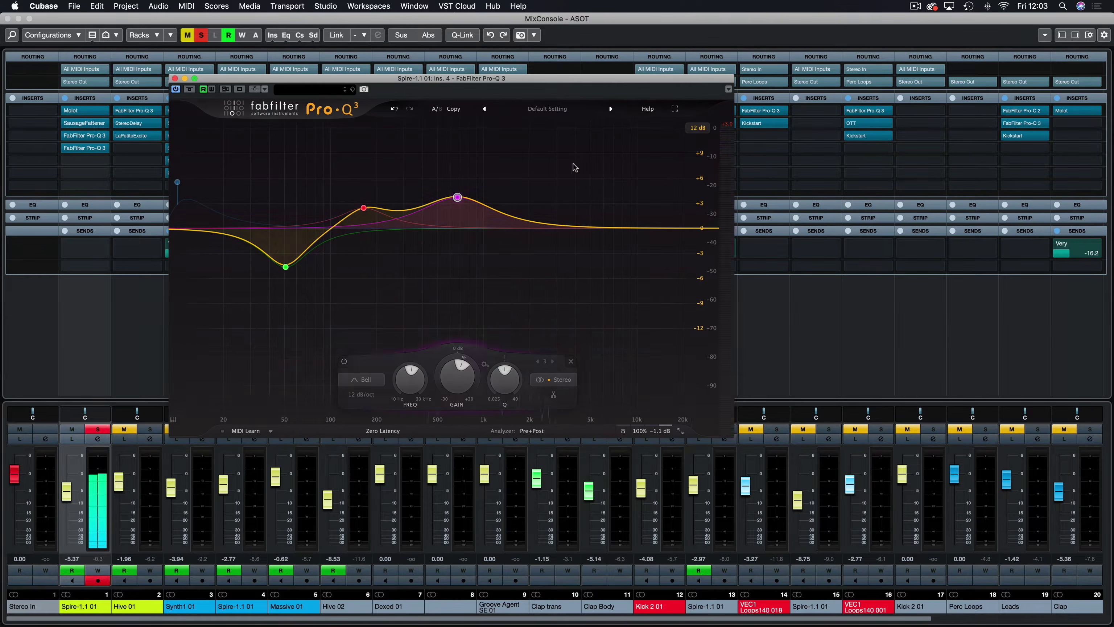
click(727, 127)
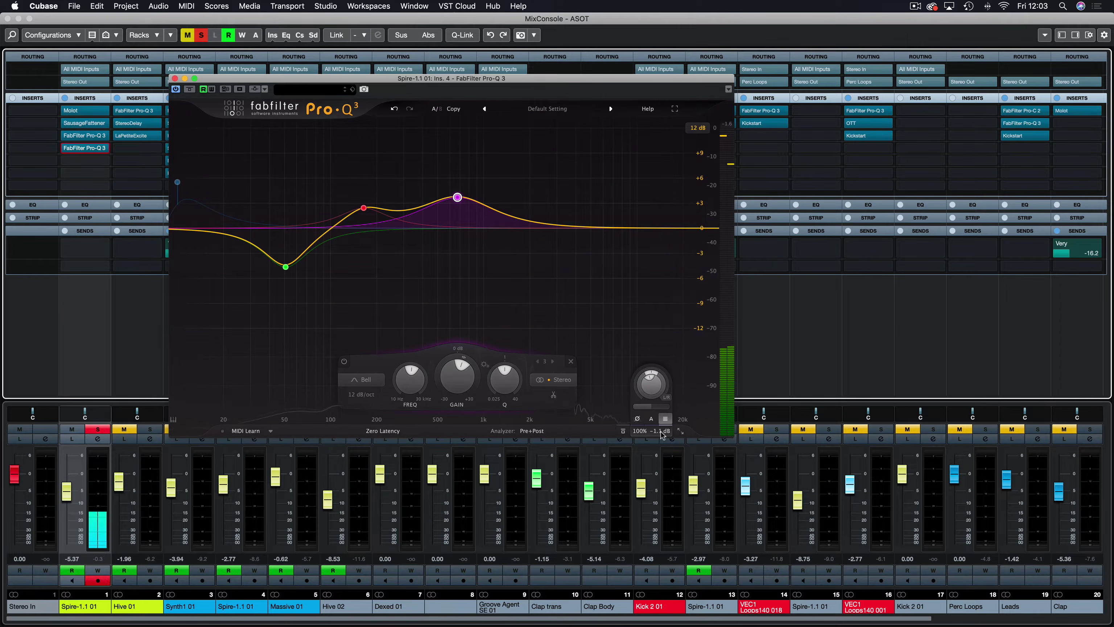
mouse_move(645, 389)
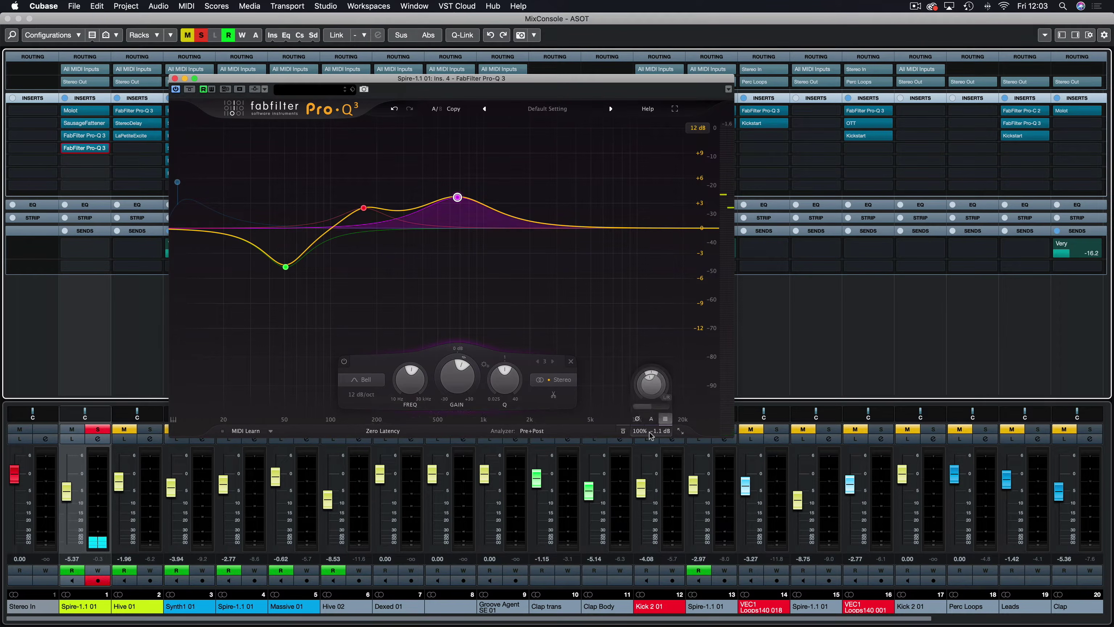
drag(645, 388, 643, 393)
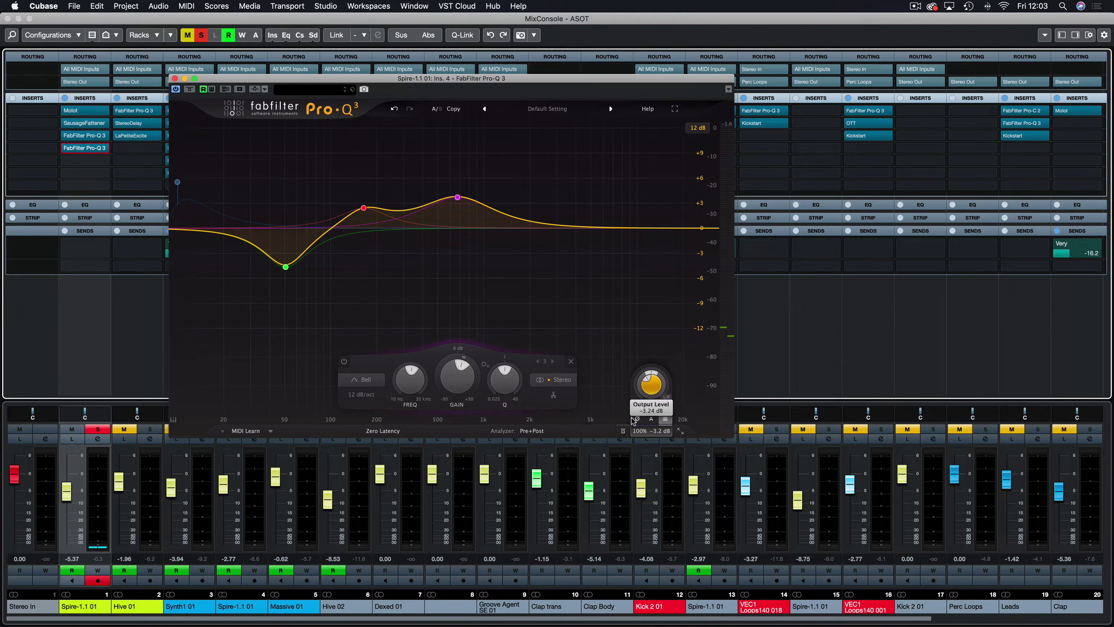
key(space)
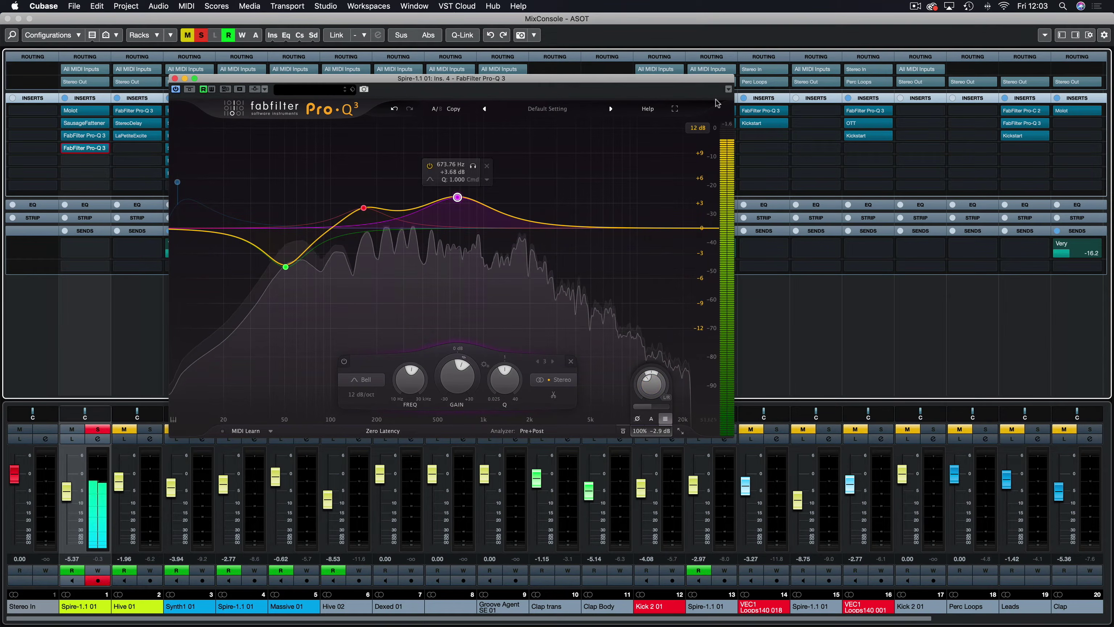
click(175, 79)
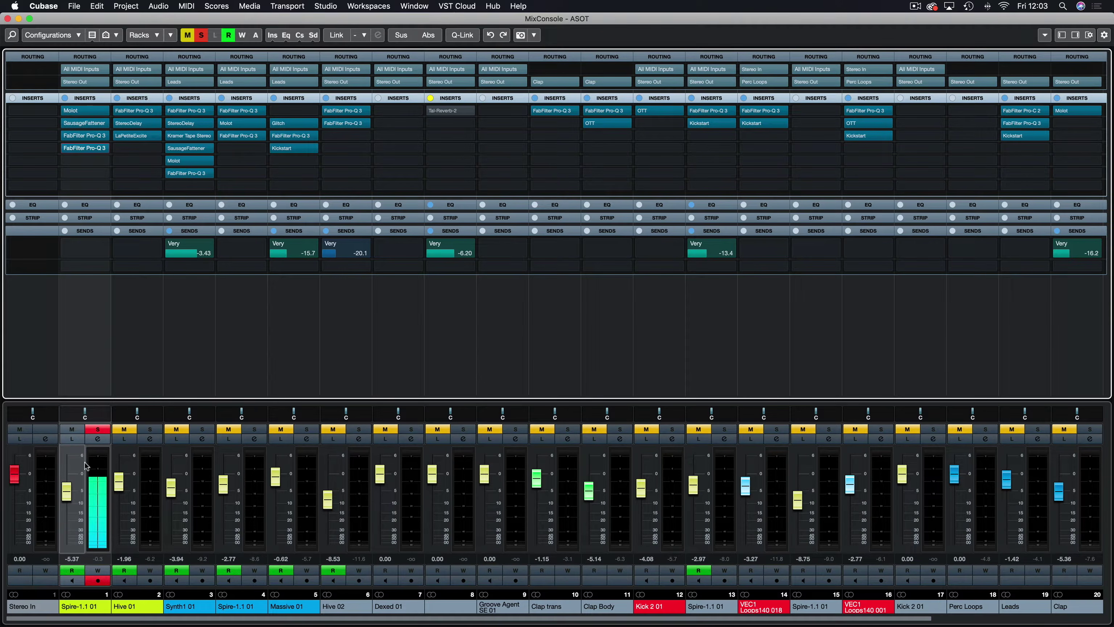
Step: Unsolo Spire-1.1 01, return to the project window and mute Hive 02 and the Spire-1.1 01 track below Kick 2 01
click(97, 430)
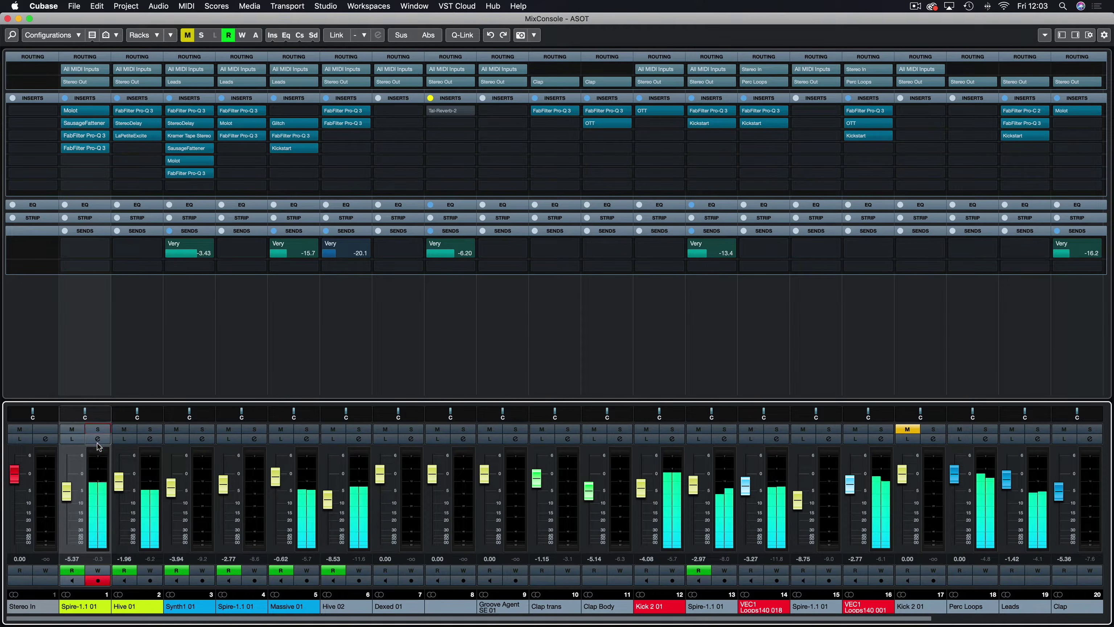
key(F3)
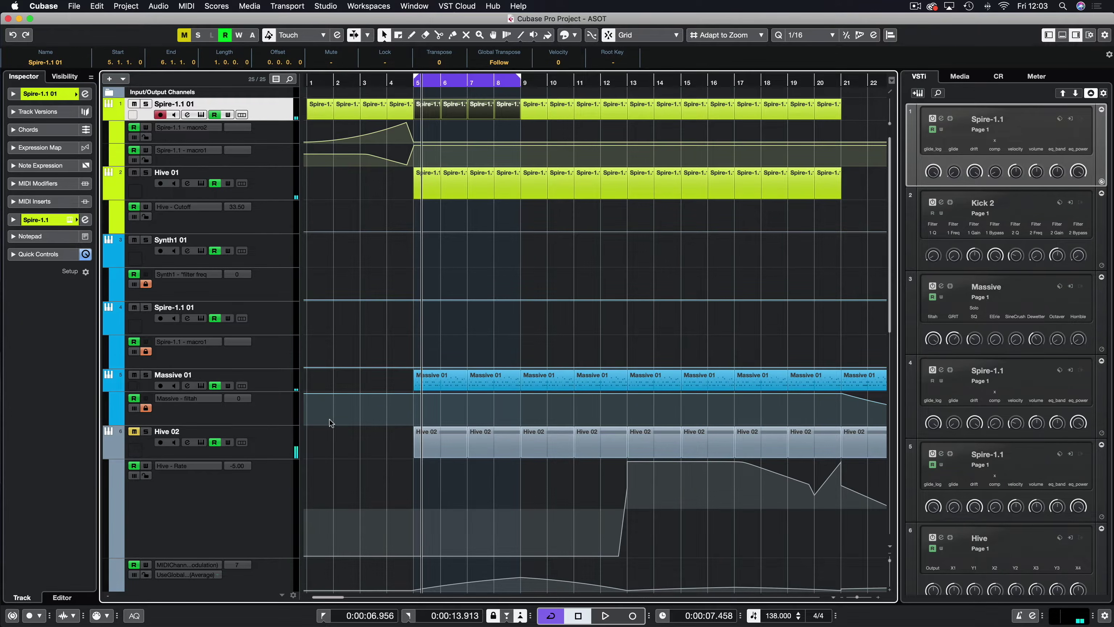
scroll(330, 423, down, 8)
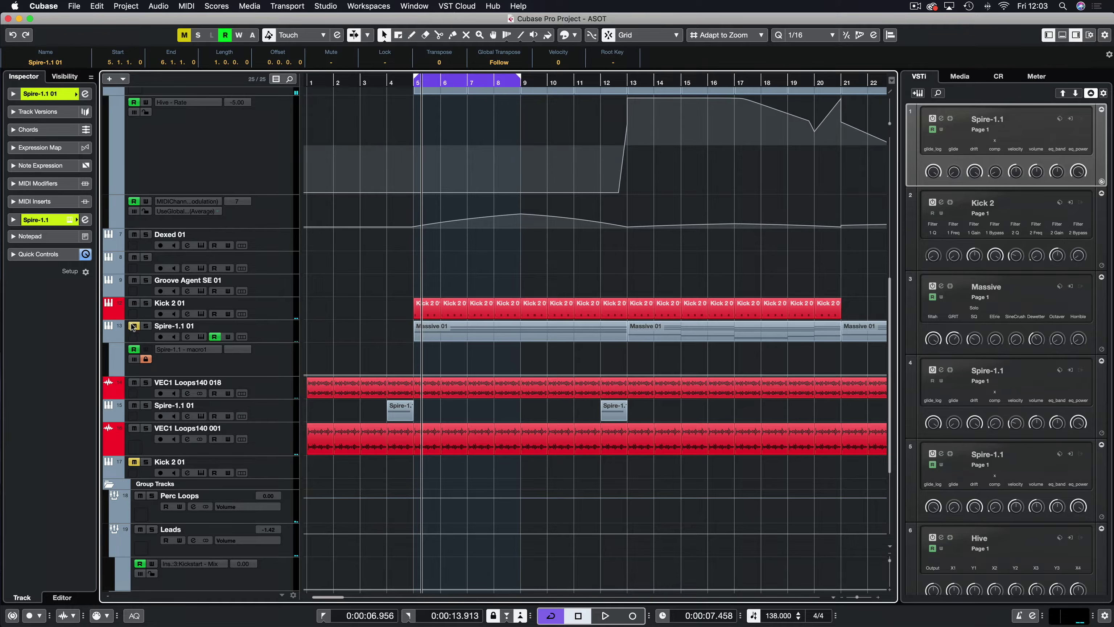
scroll(344, 324, up, 10)
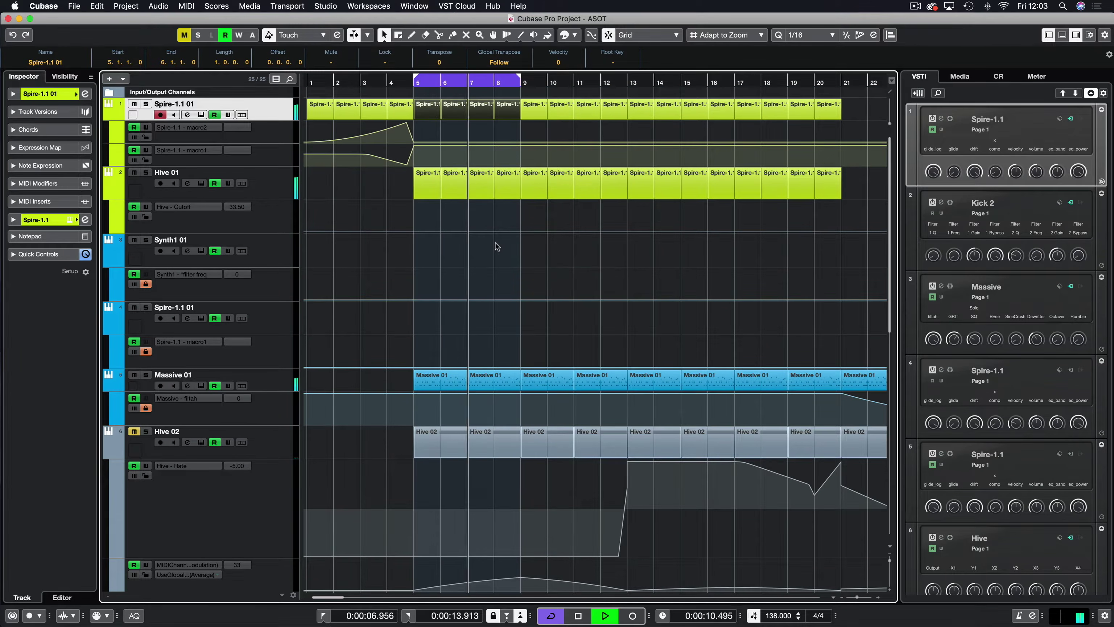
Step: In the MixConsole, set the Spire-1.1 01 channel level to -5.14 dB, auditioning Hive 01 and Spire-1.1 01 soloed in turn
key(F3)
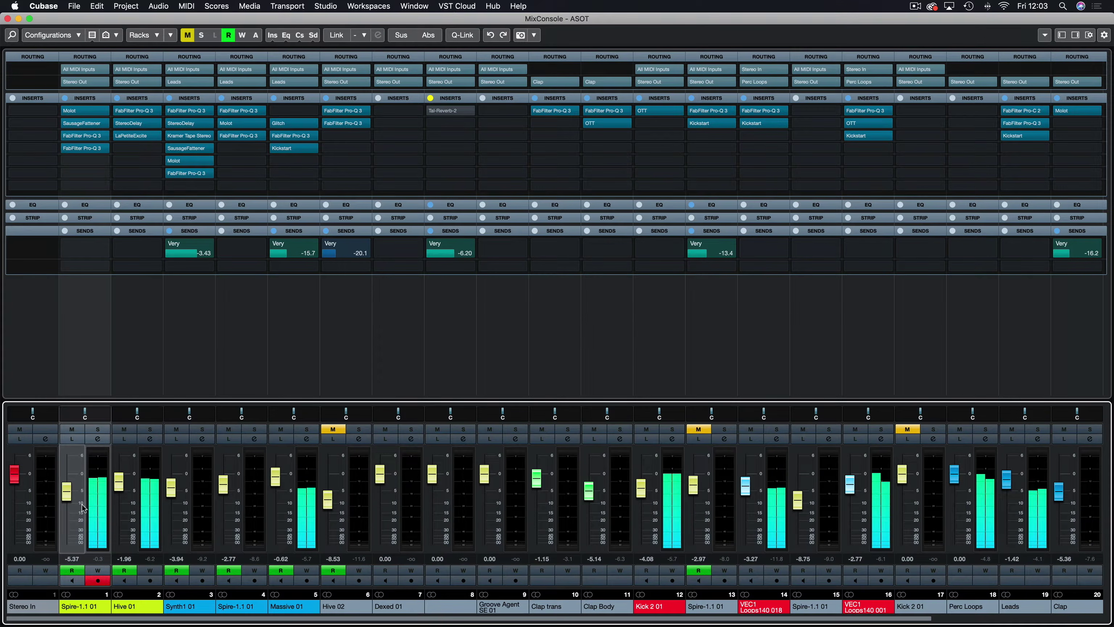
click(67, 491)
drag(67, 491, 67, 494)
click(150, 430)
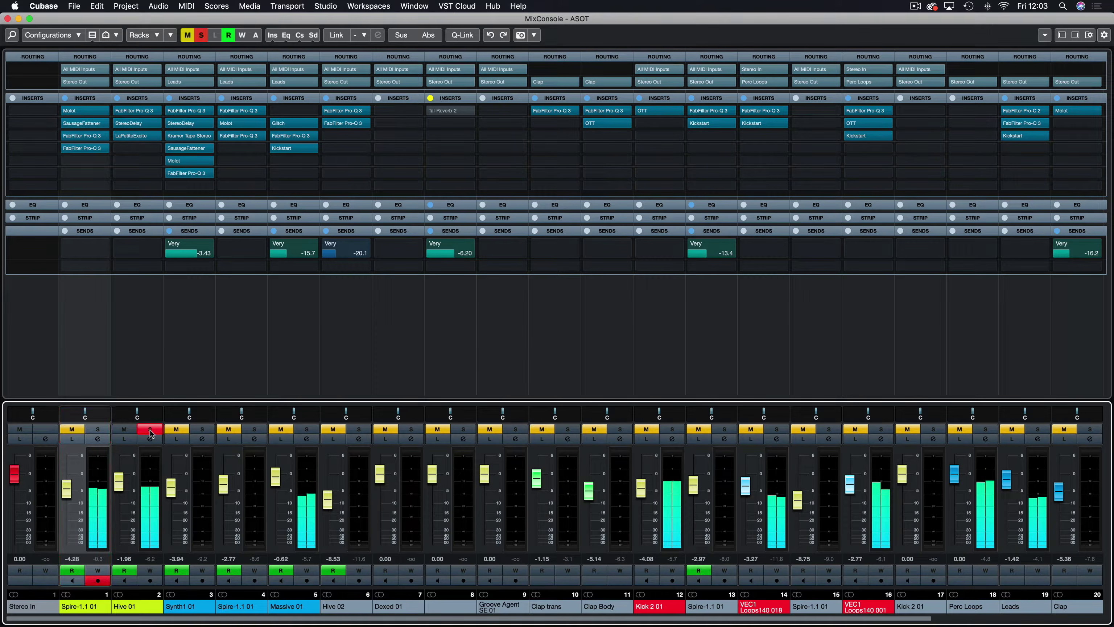
click(151, 430)
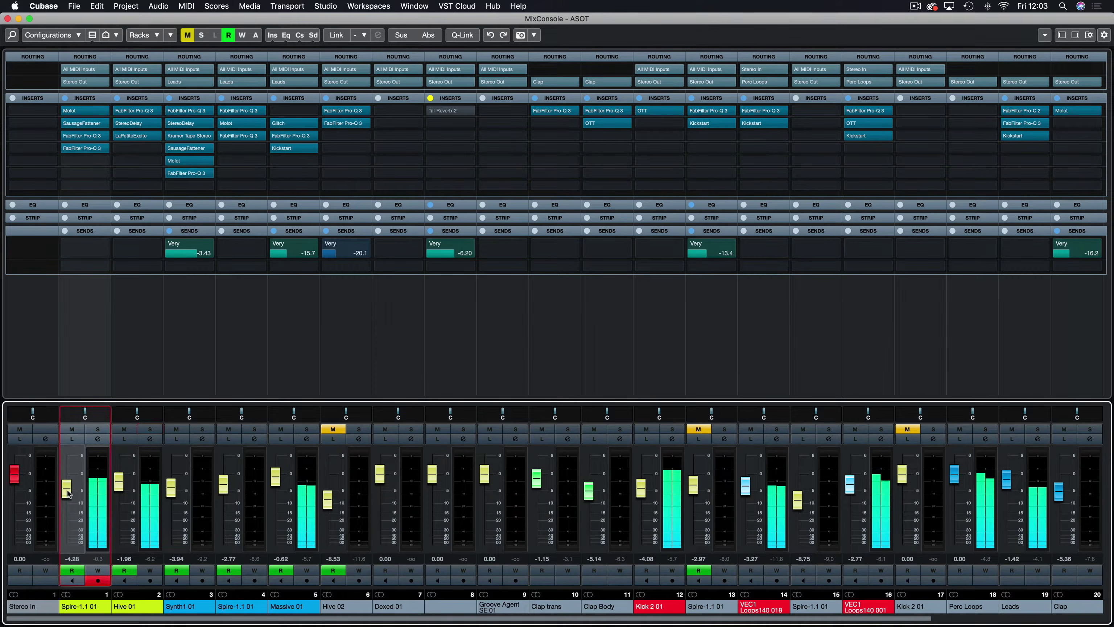
drag(68, 494, 67, 497)
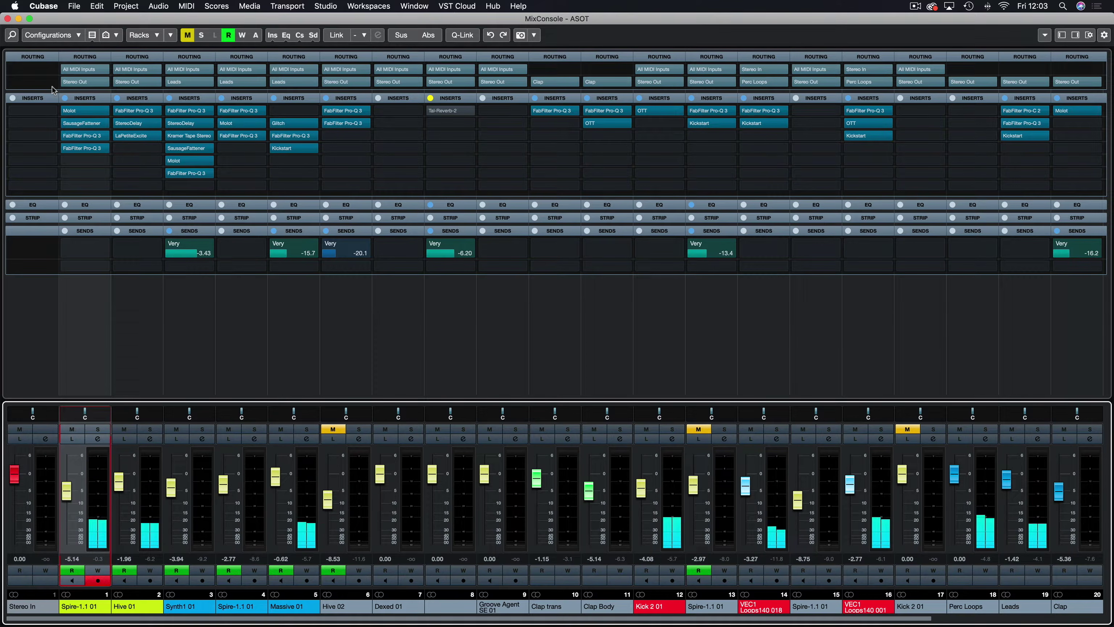
click(94, 429)
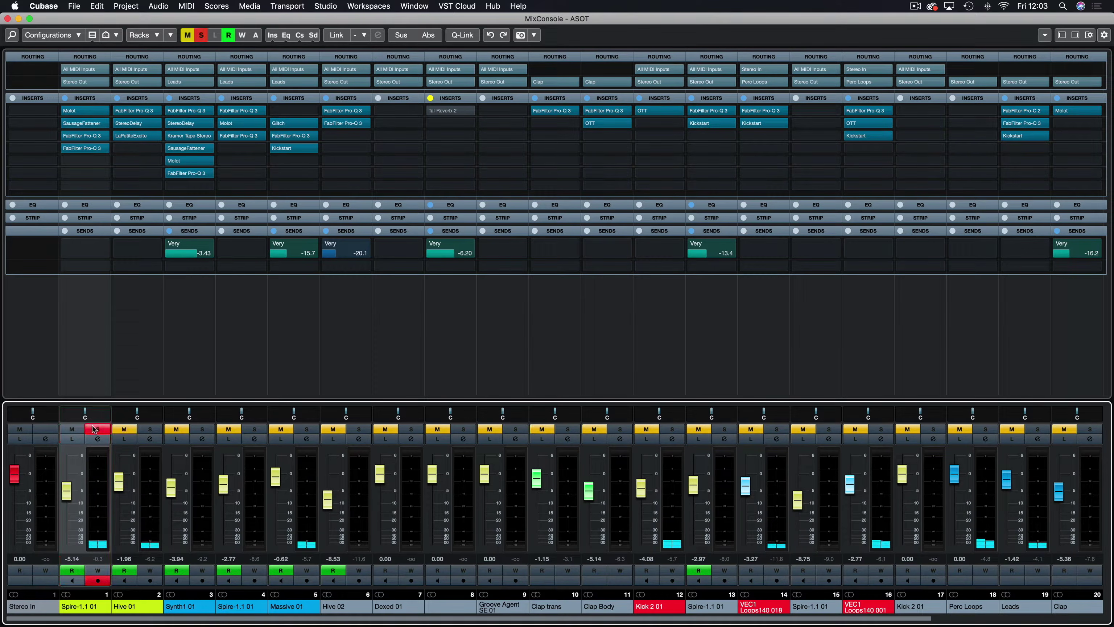
click(100, 431)
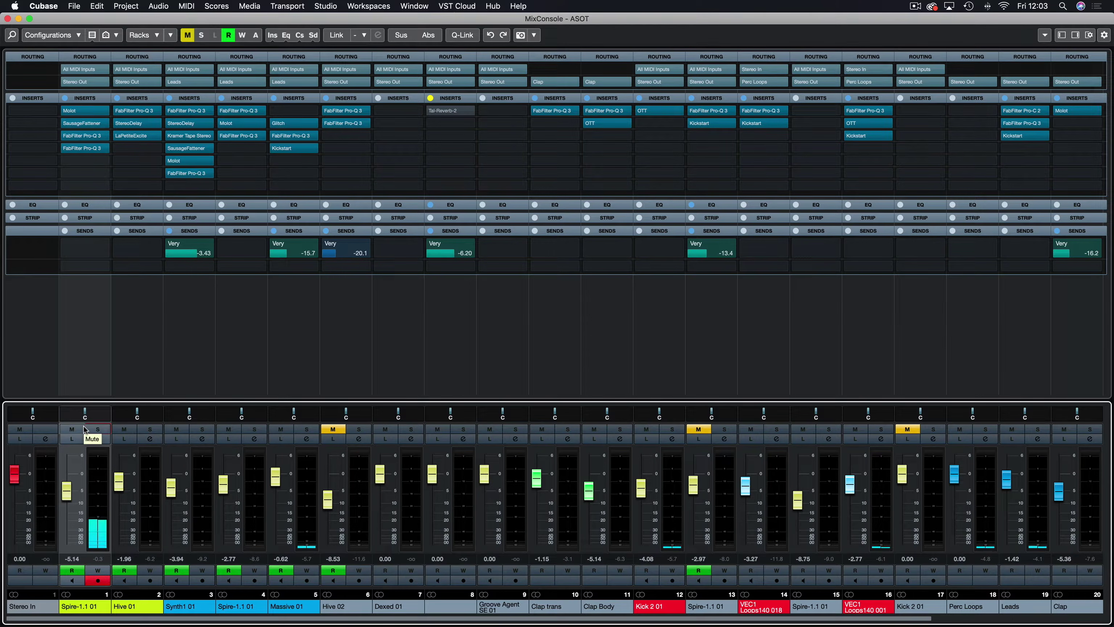
Step: Solo Hive 01, deactivate its LaPetiteExcite effect and move it to the seventh insert slot
click(150, 429)
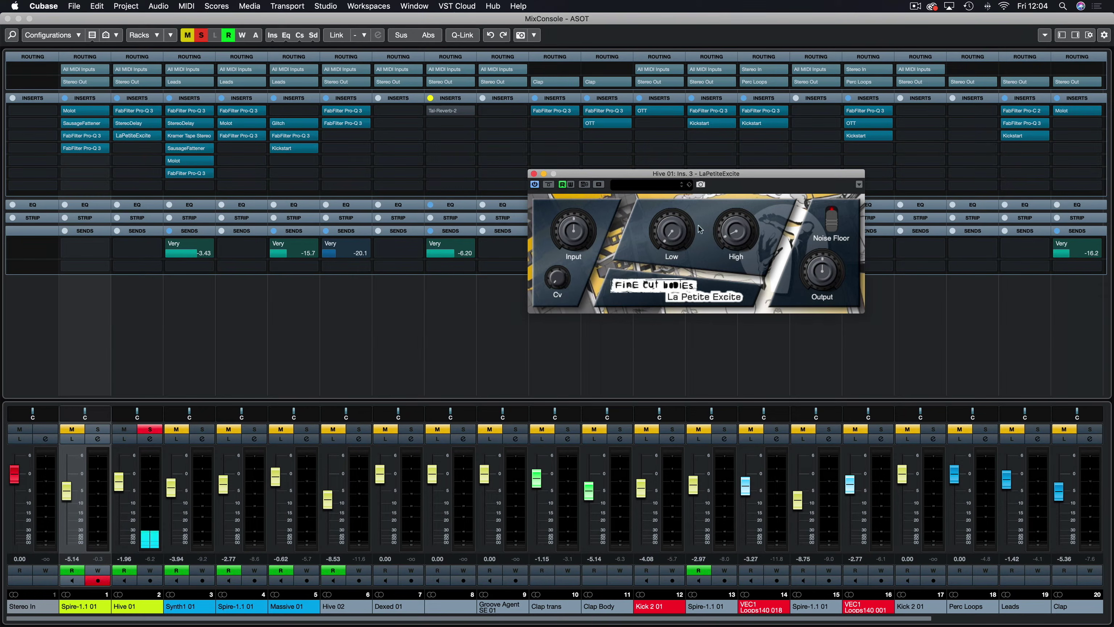
click(118, 136)
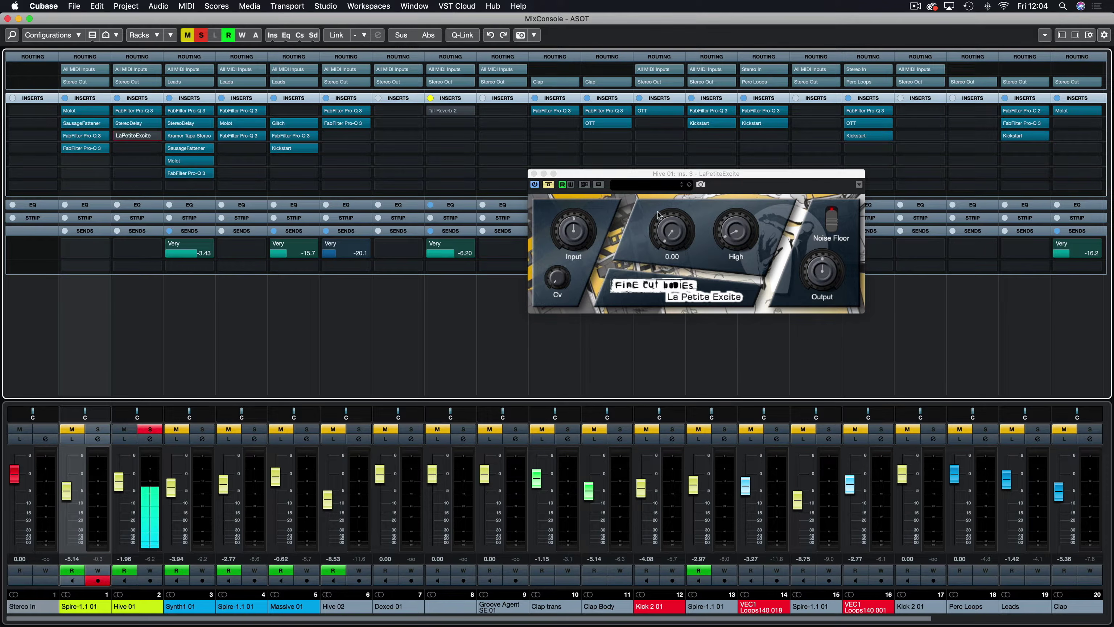
click(536, 184)
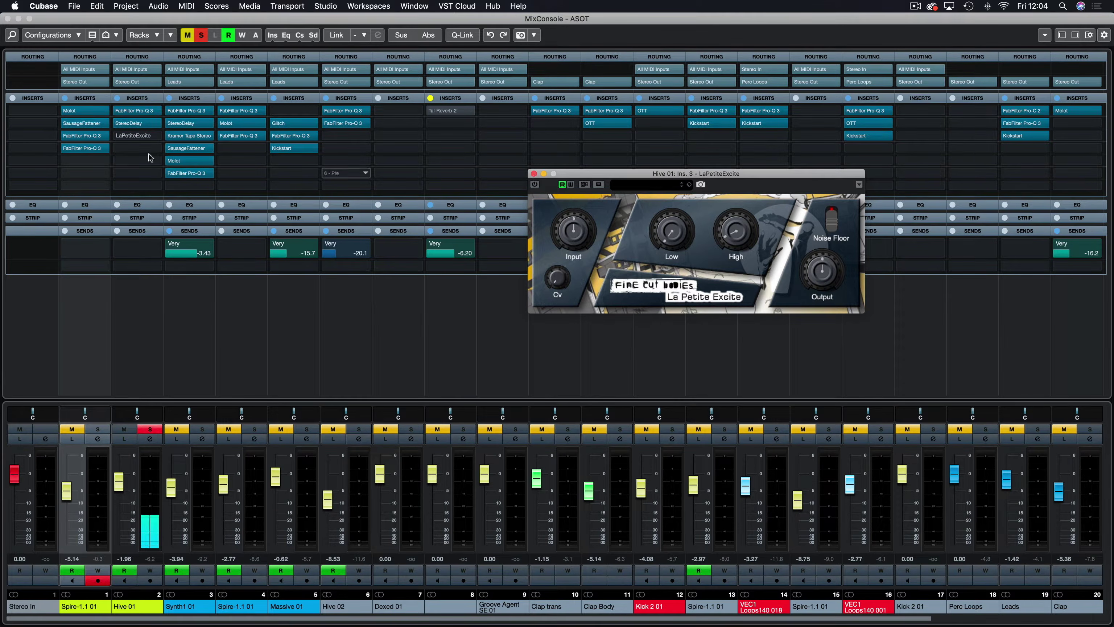
drag(140, 135, 136, 184)
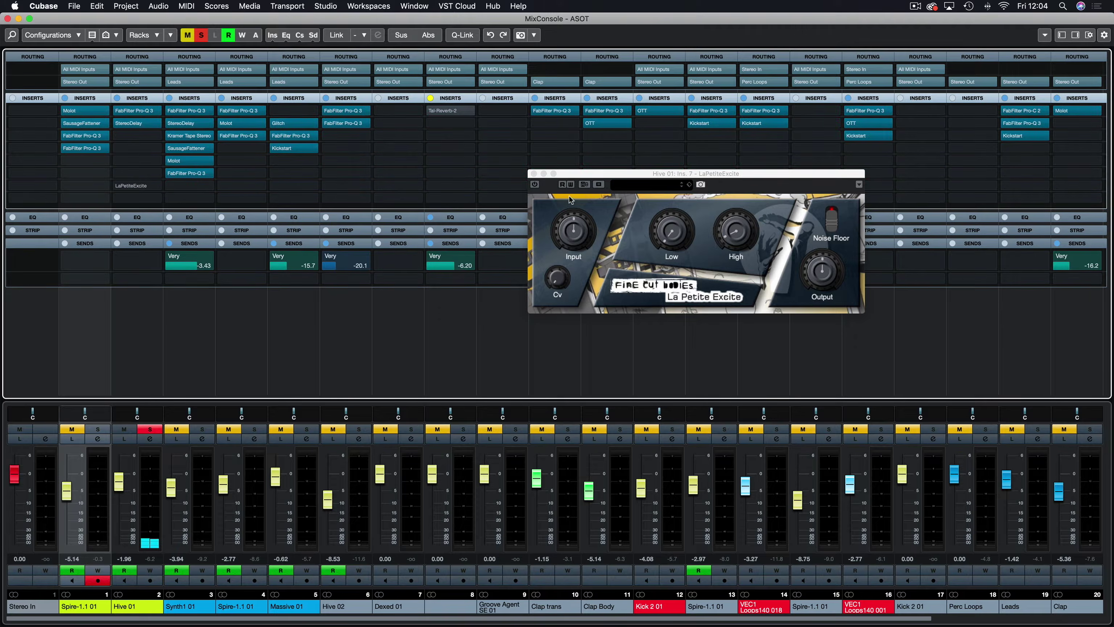
key(space)
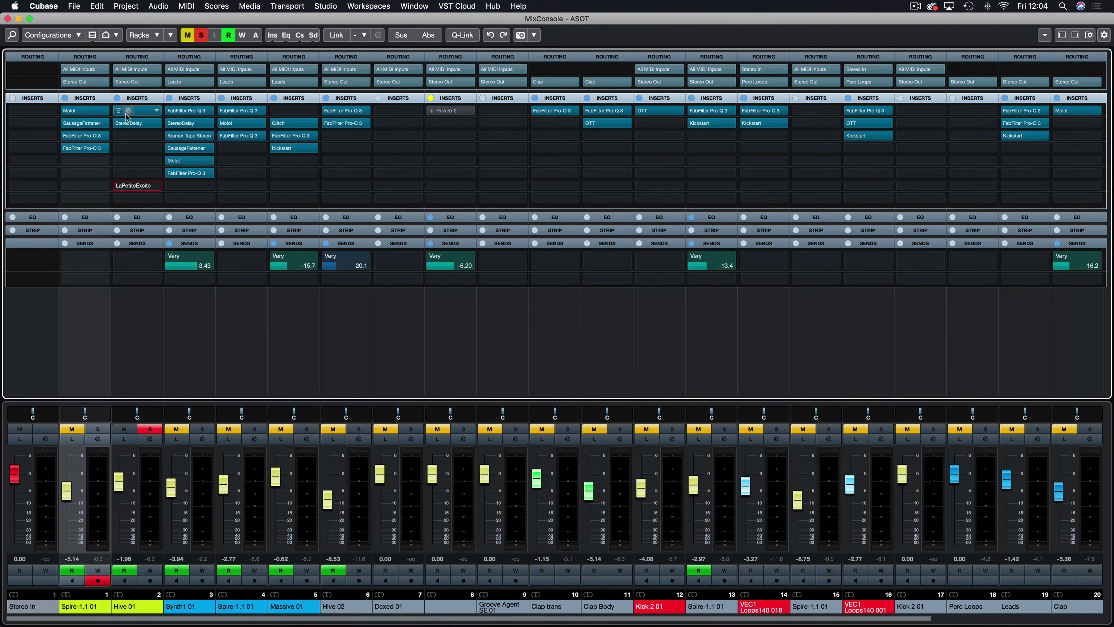
Step: Review the first-insert EQ on Hive 01, then load FabFilter Pro-Q 3 into its third insert slot
click(128, 111)
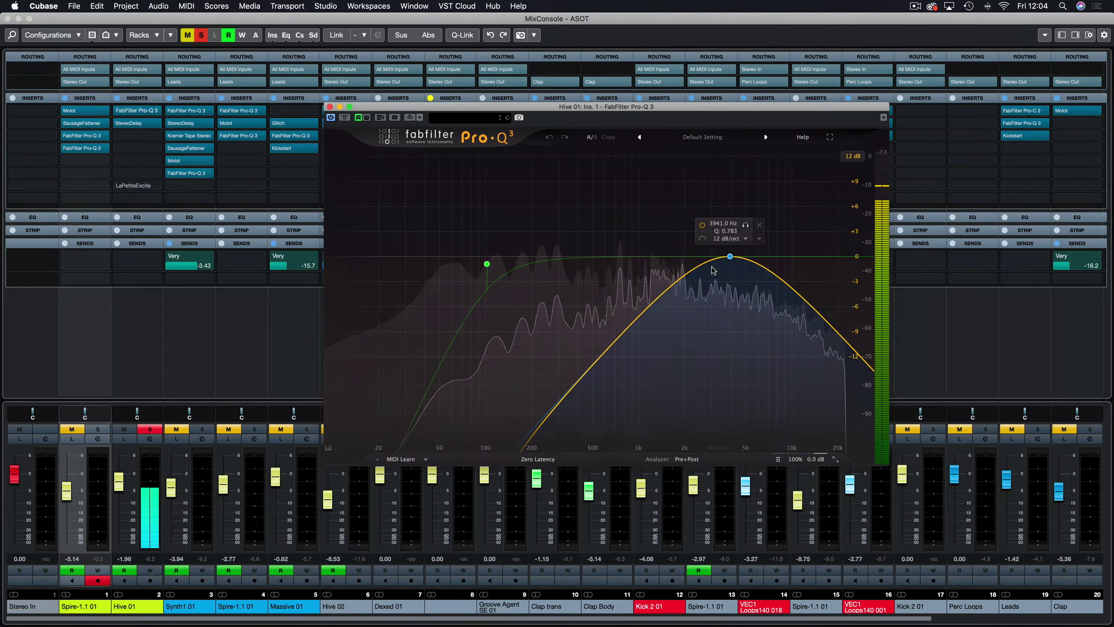
click(330, 106)
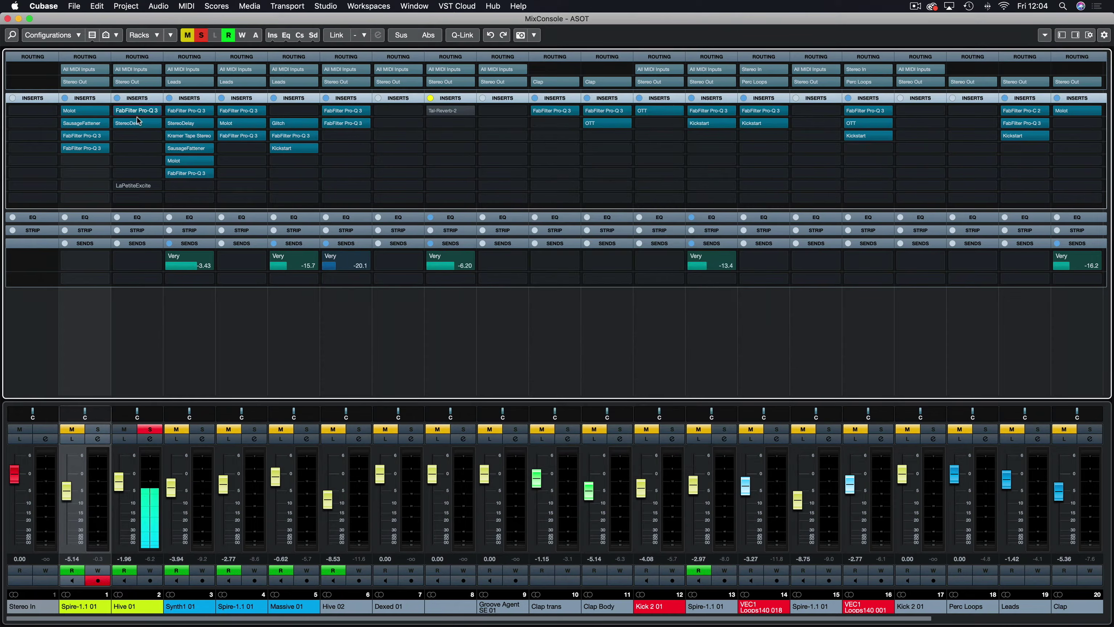
click(156, 138)
text(pro)
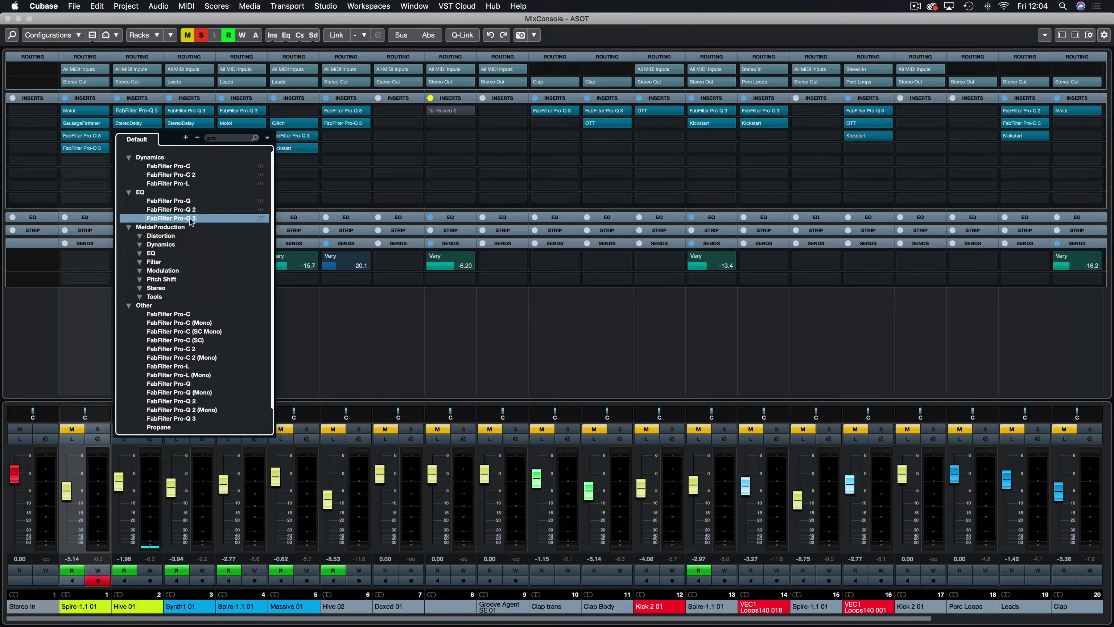
click(195, 218)
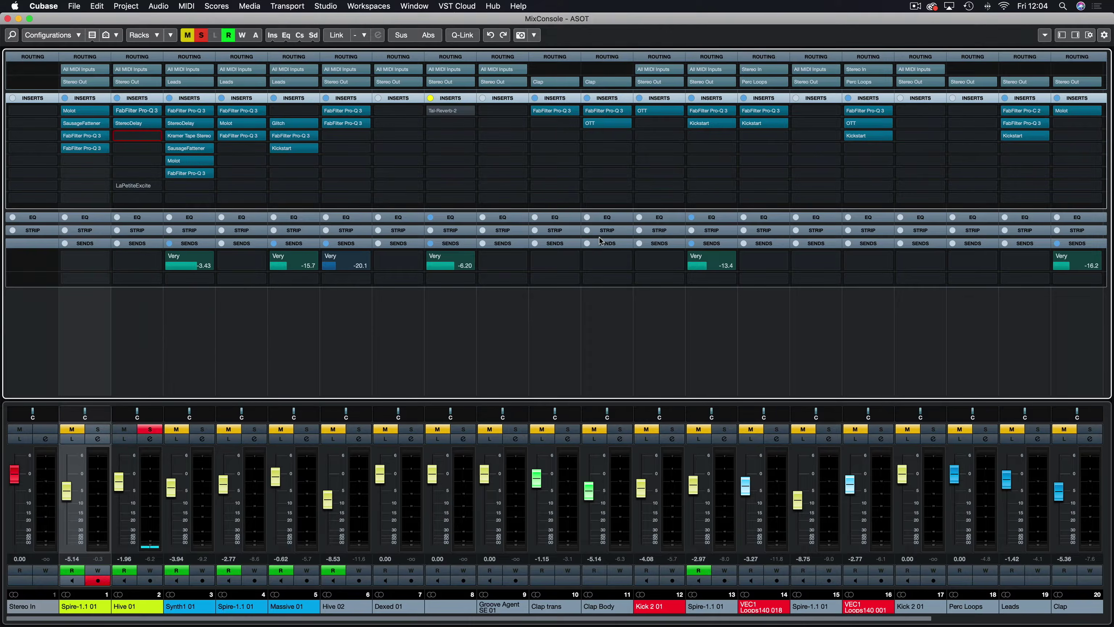
key(space)
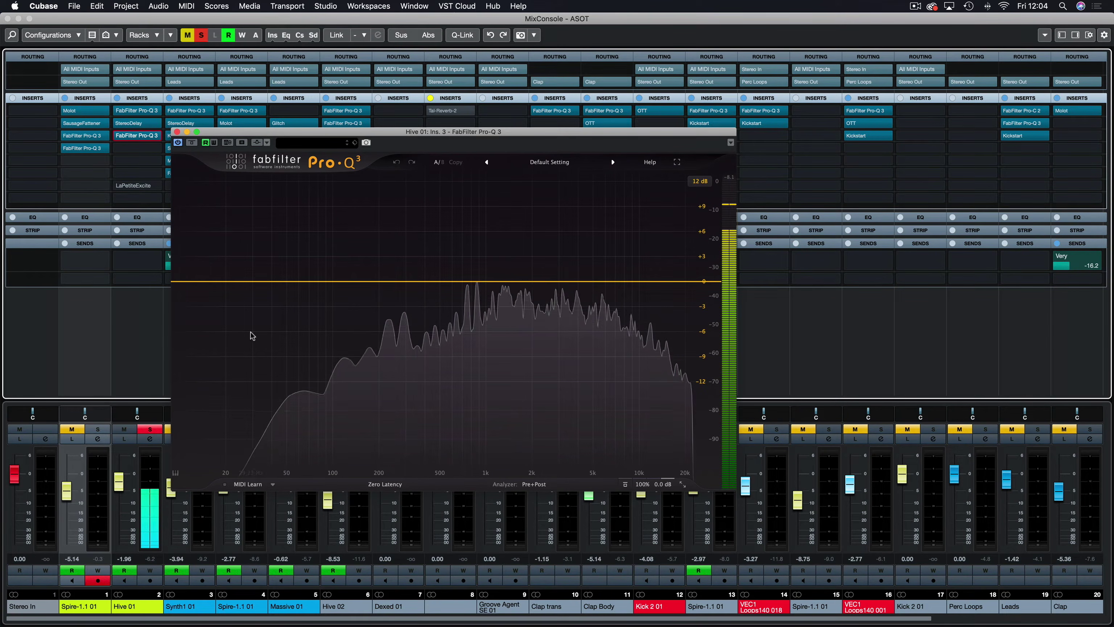
Step: Add a low cut at about 126 Hz and a 3.91 dB bell boost near 1078 Hz, auditioning the boosted band alone
drag(181, 284, 348, 302)
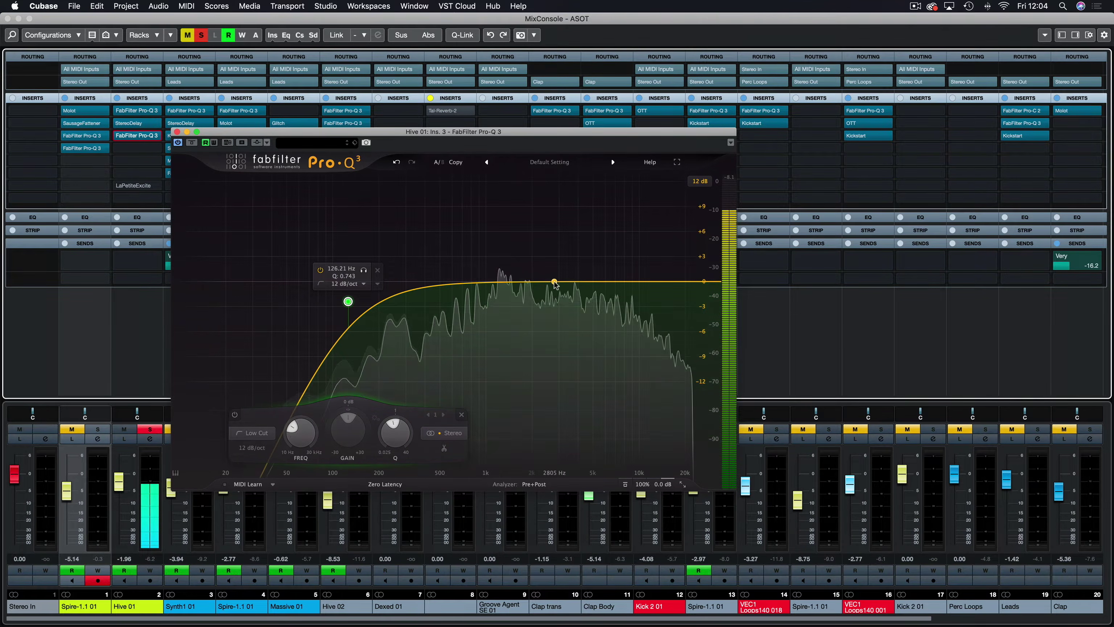
drag(552, 281, 491, 251)
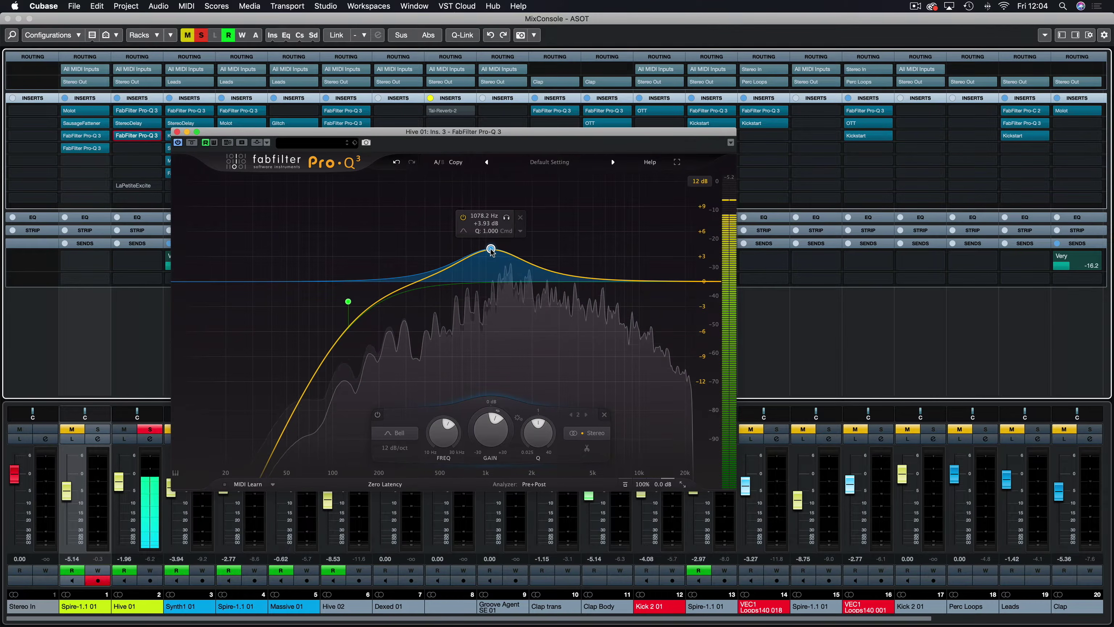
click(507, 218)
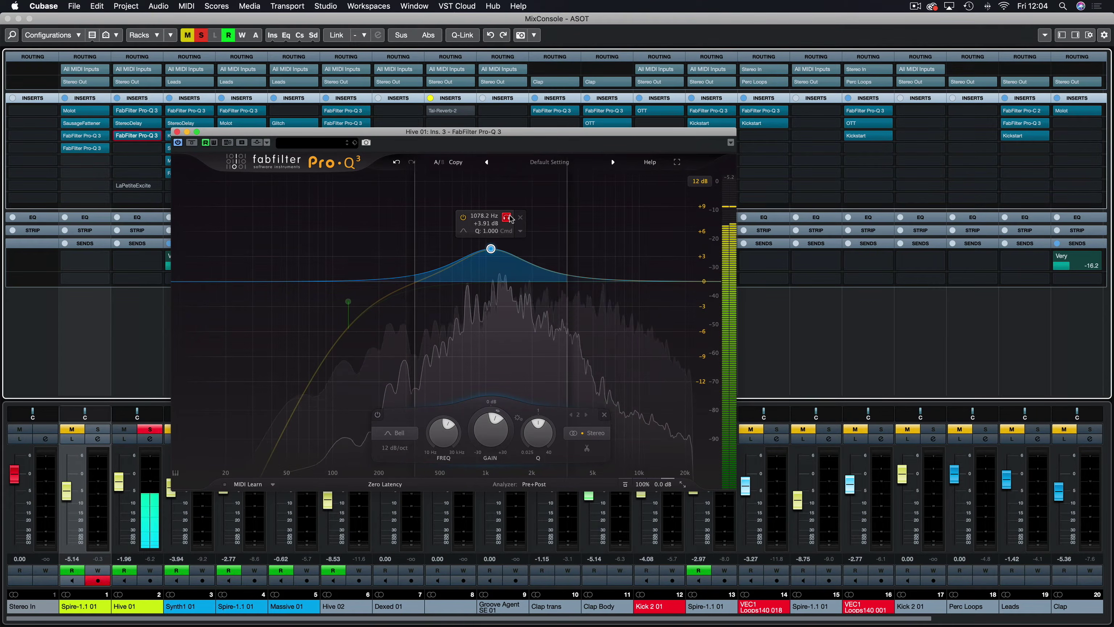
Step: Solo Spire-1.1 01 alongside Hive 01, compare the sound with the new EQ bypassed and active, and close the EQ
click(100, 430)
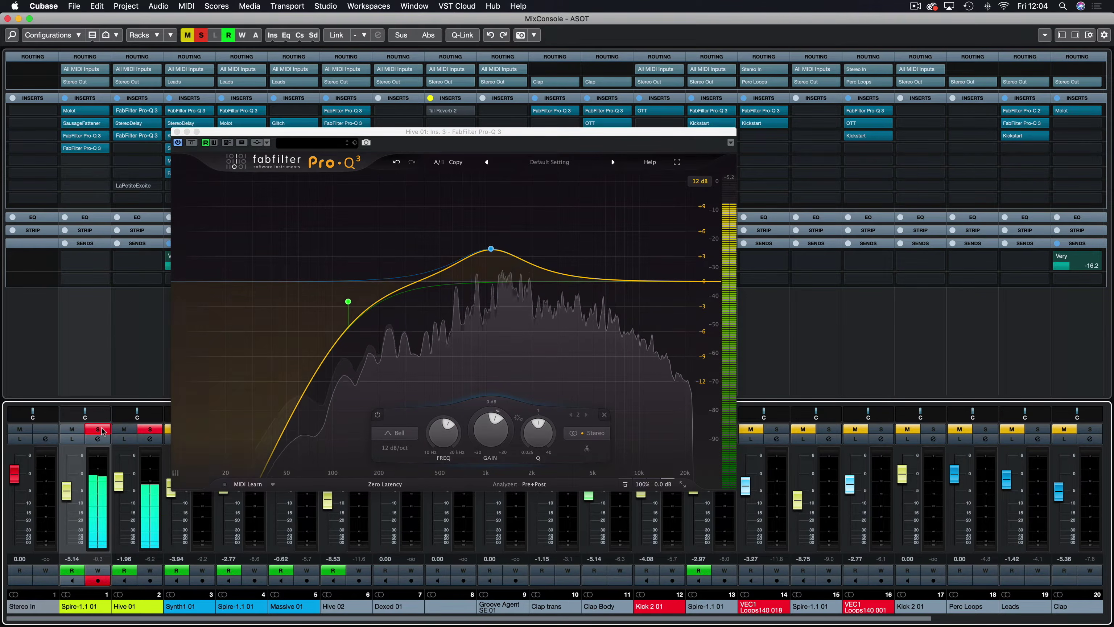
mouse_move(484, 257)
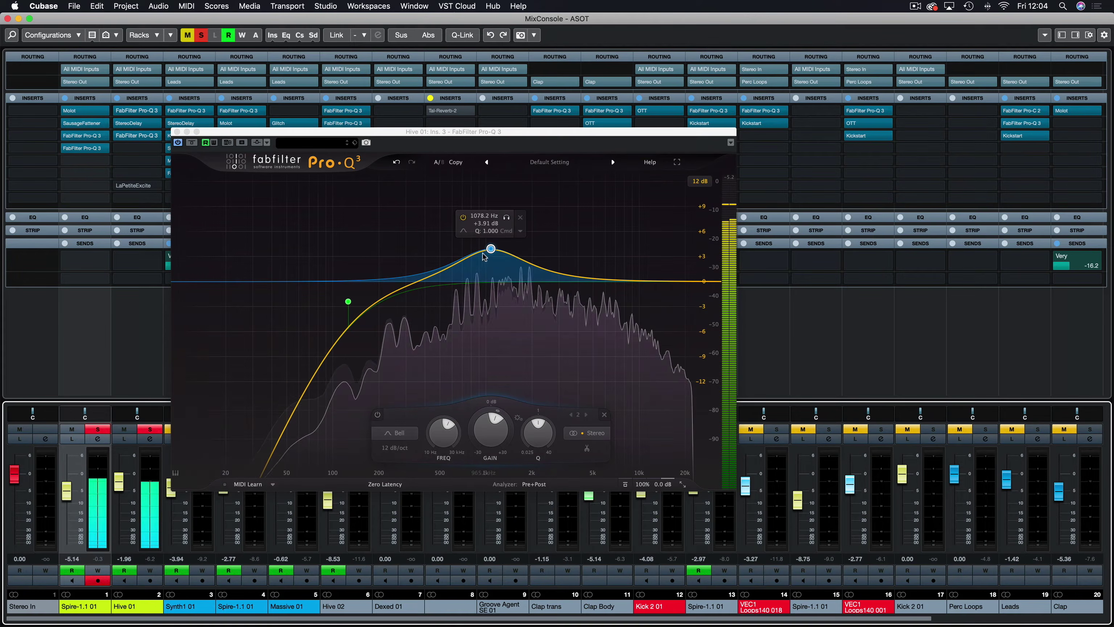
click(192, 143)
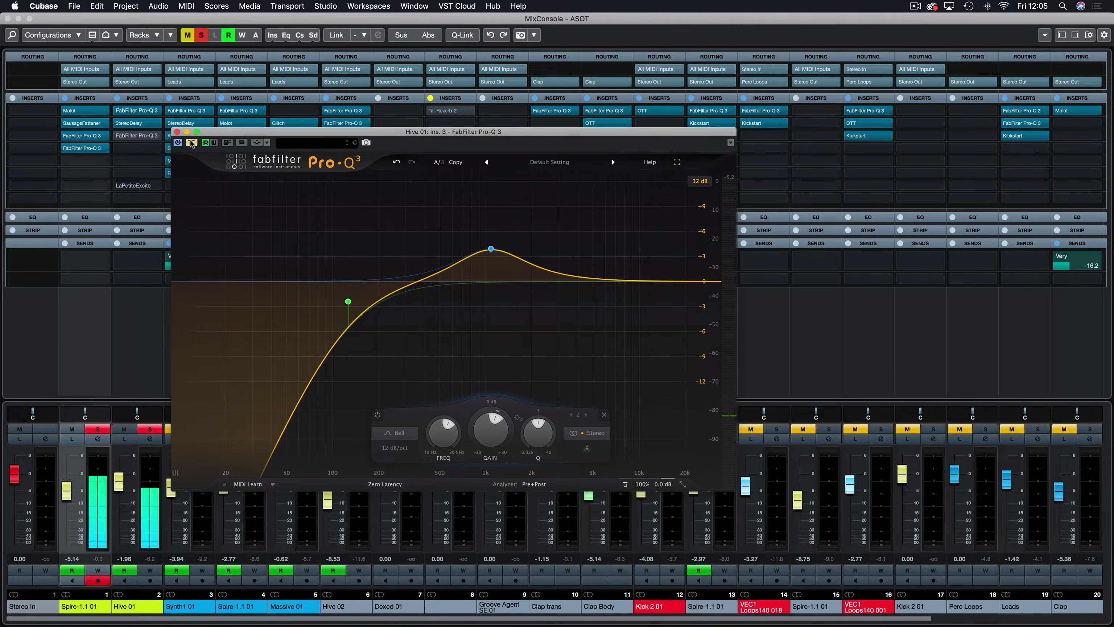
click(192, 142)
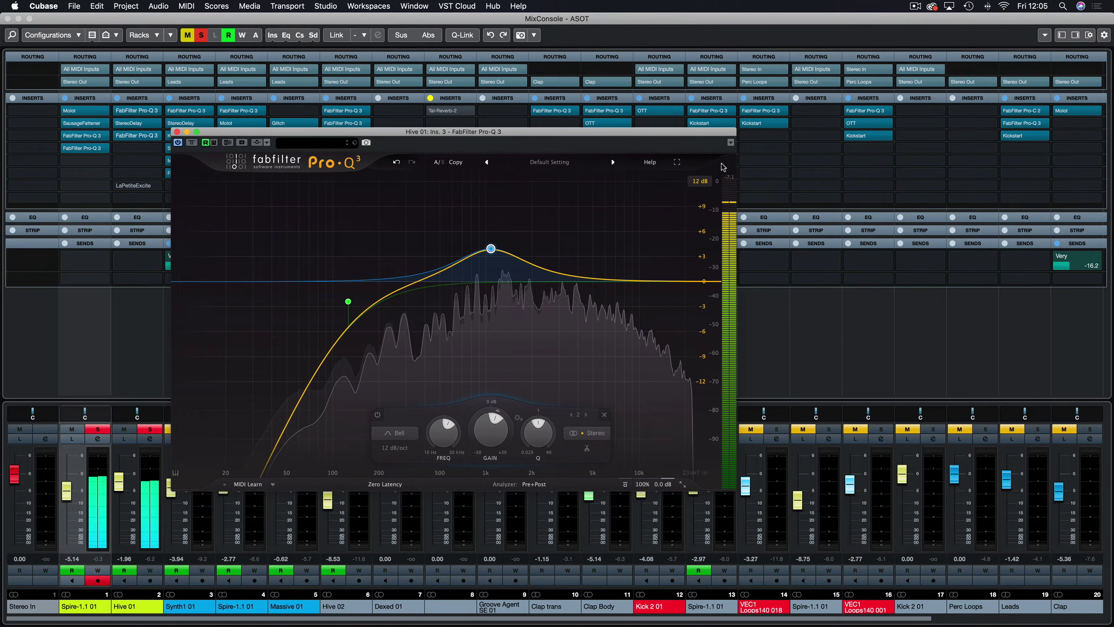
click(177, 132)
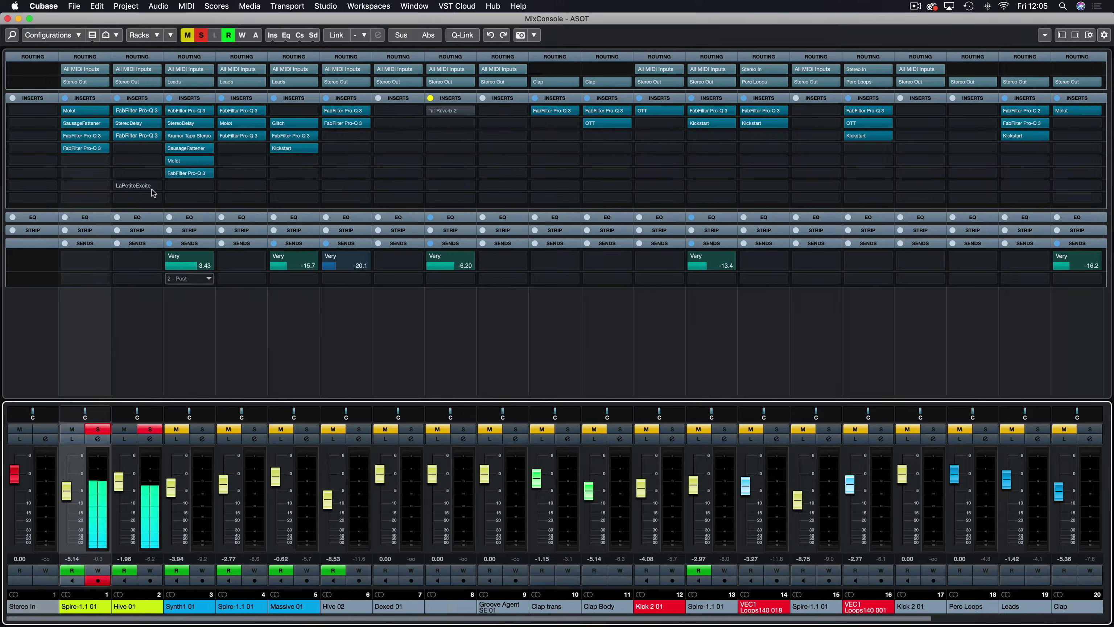
Step: Load the Molot compressor into Hive 01's fourth insert slot
click(152, 150)
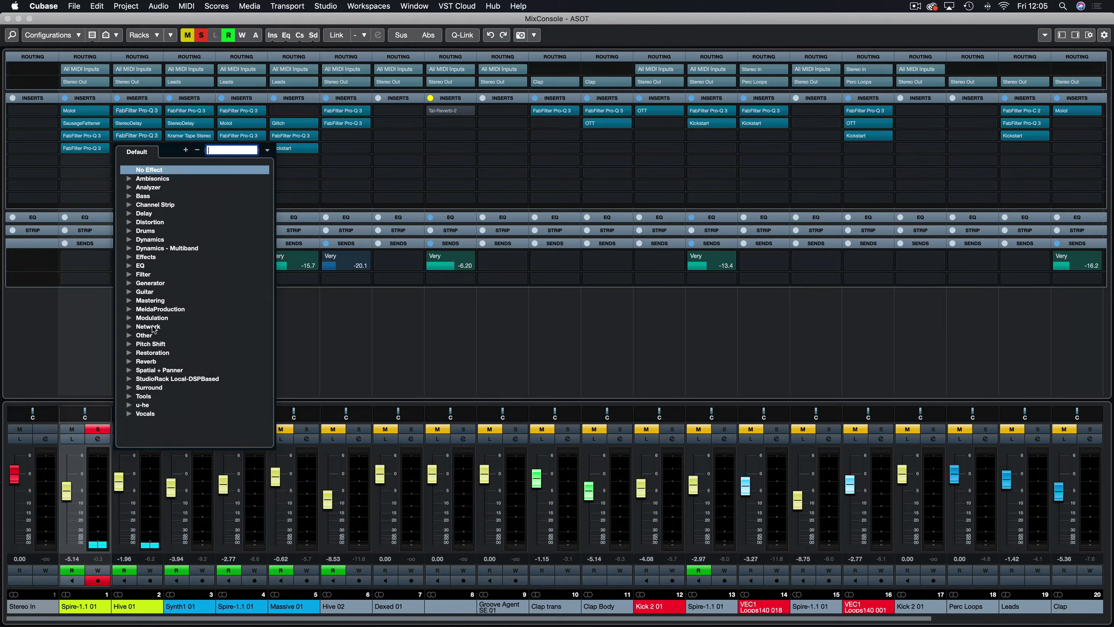
text(molot)
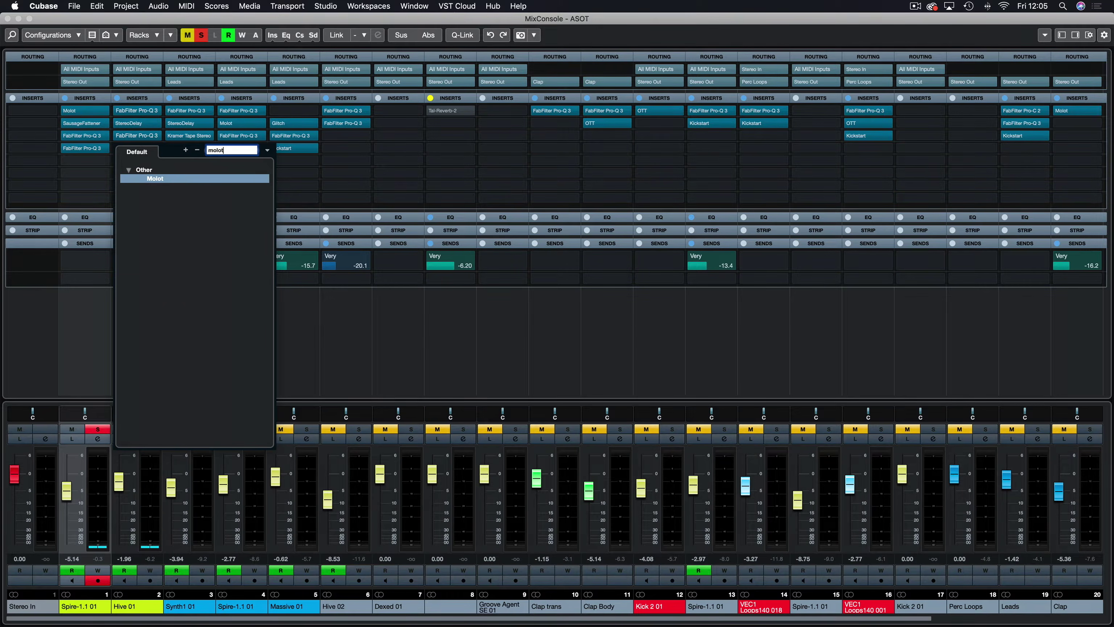
click(162, 179)
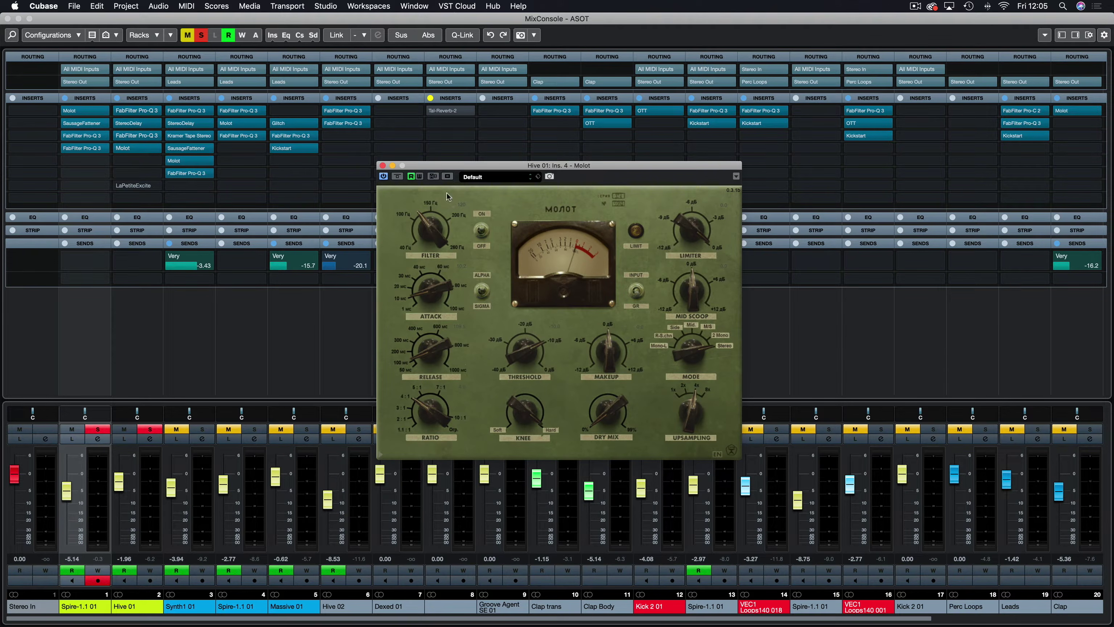
drag(529, 167, 473, 120)
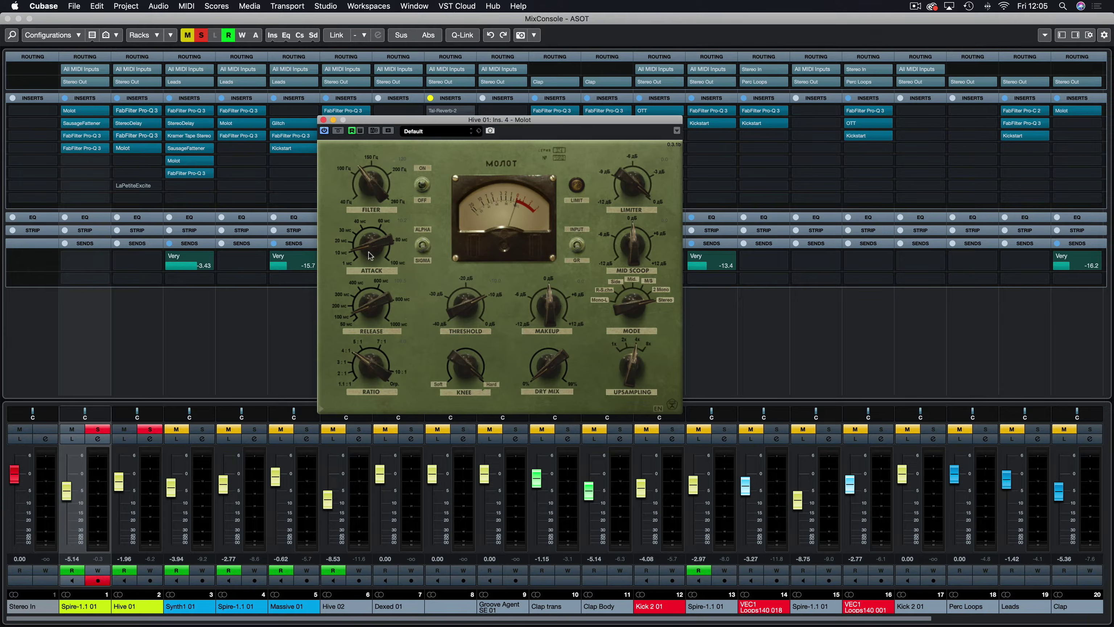
Step: Adjust Molot's attack and lower its threshold to about -20 dB while playing Hive 01 with Spire-1.1 01
drag(367, 226, 369, 216)
key(space)
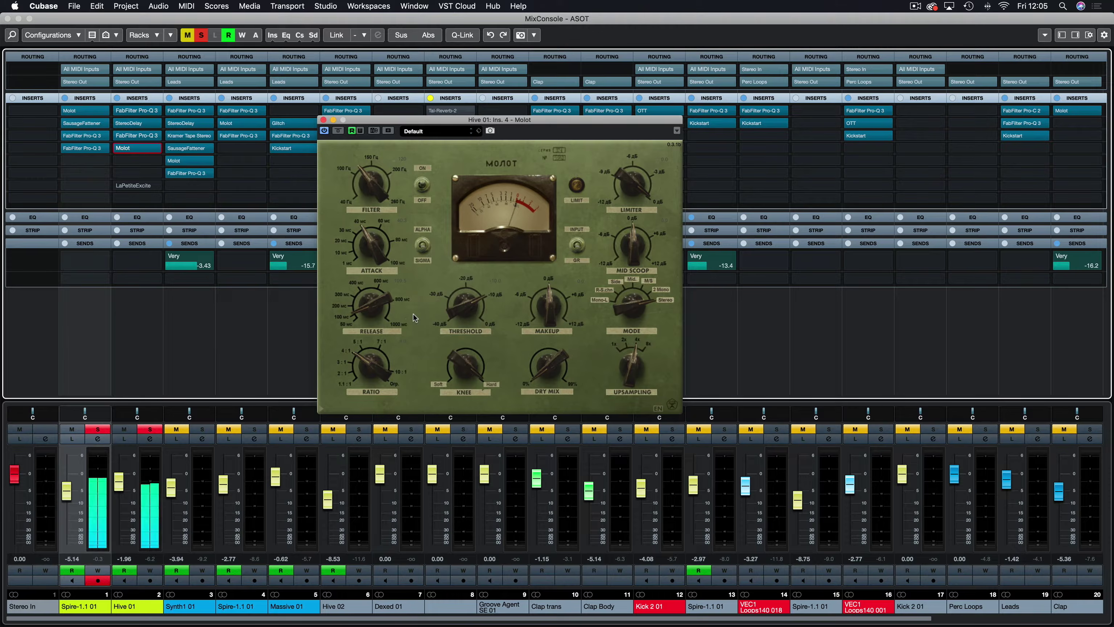
drag(441, 122, 373, 95)
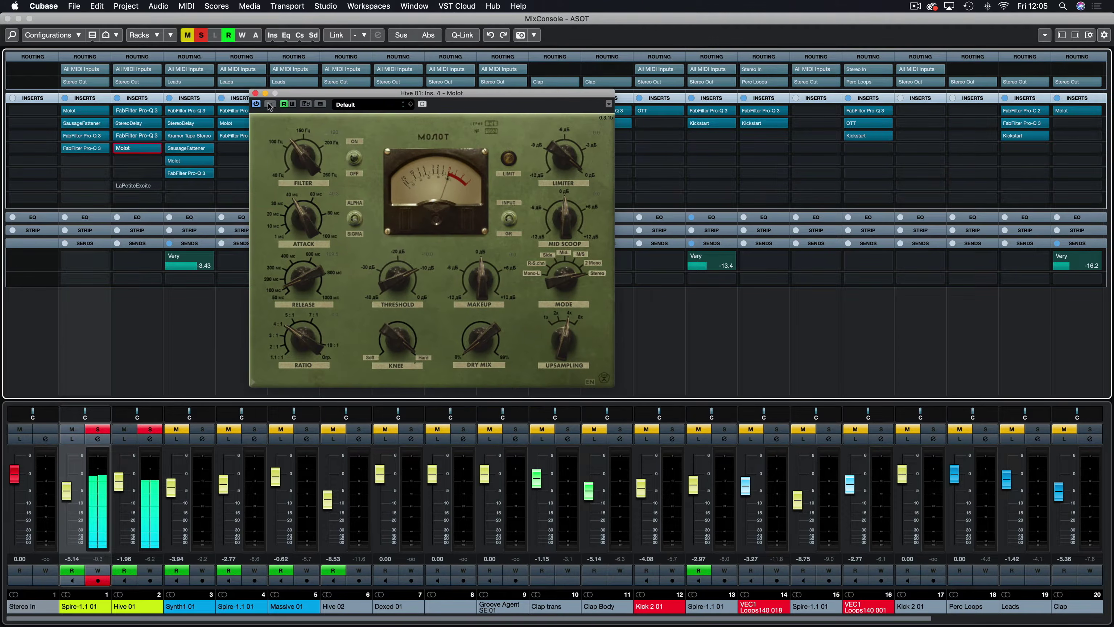
click(268, 107)
drag(392, 285, 389, 318)
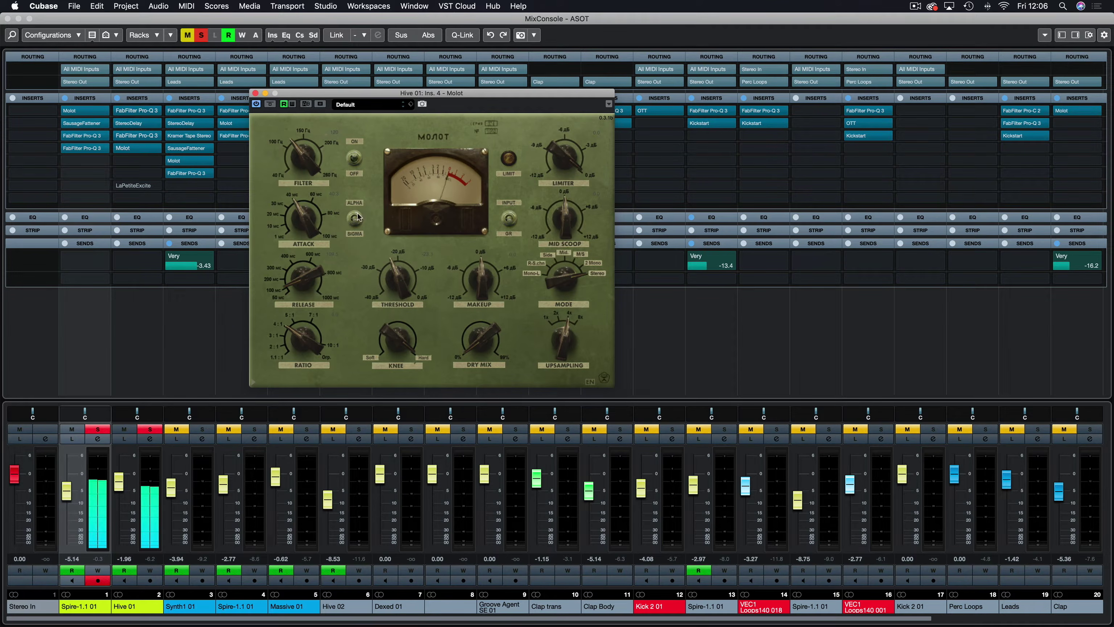
Step: Unsolo Spire-1.1 01 and compare Hive 01 with Molot bypassed and active
click(98, 429)
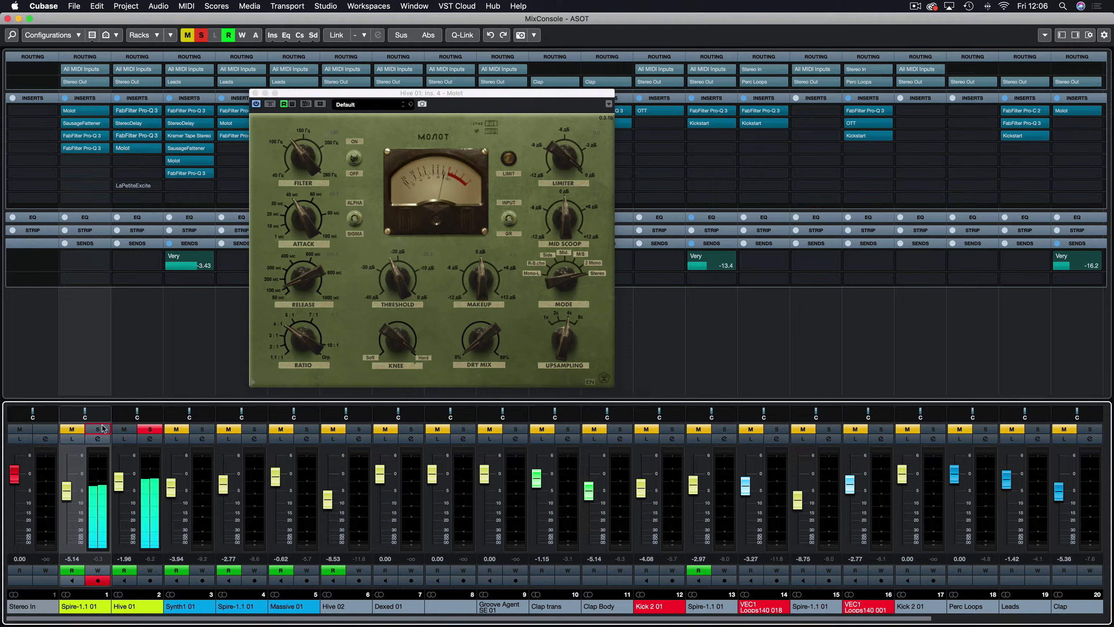
click(269, 104)
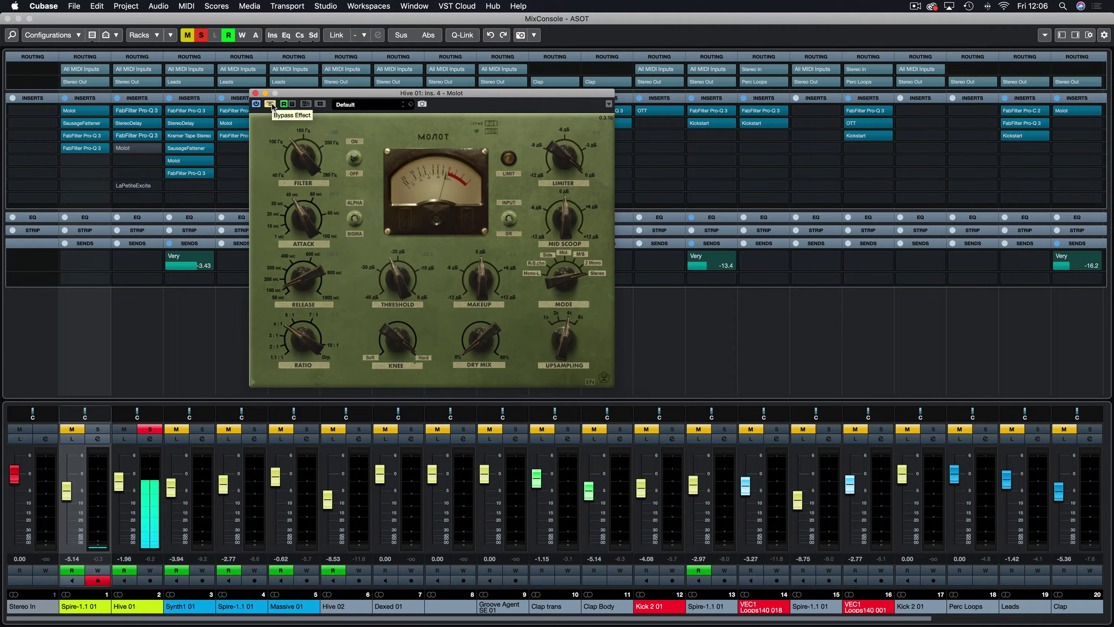
click(270, 105)
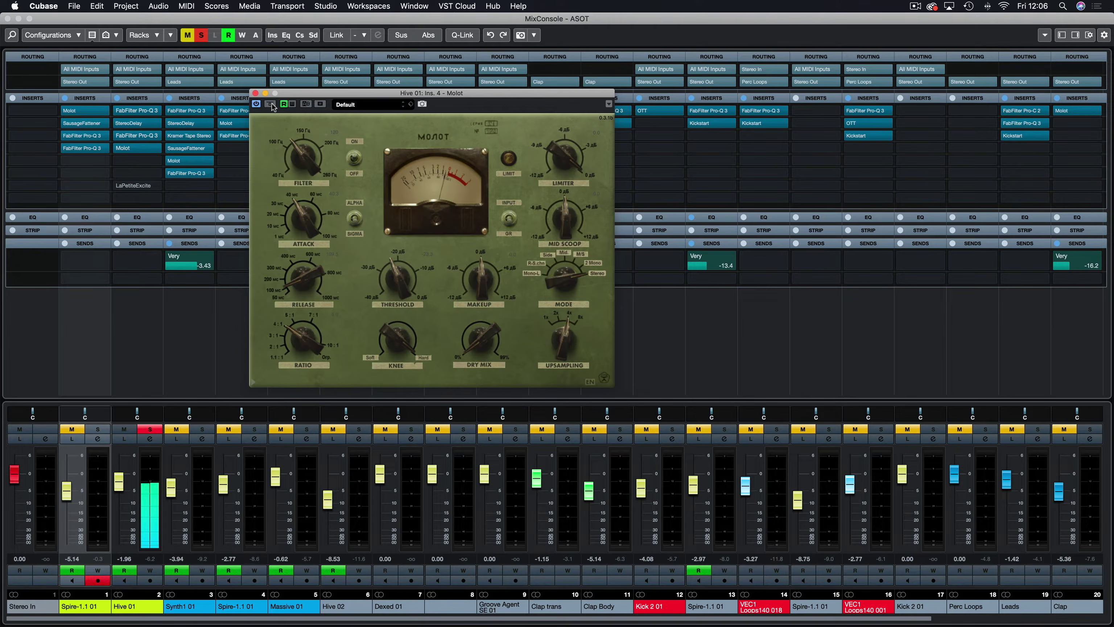
click(270, 104)
click(271, 105)
Step: Fine-tune Molot's threshold, knee and dry mix on Hive 01
drag(392, 269, 386, 293)
drag(380, 276, 386, 253)
drag(397, 342, 395, 456)
drag(404, 368, 402, 330)
drag(480, 341, 475, 316)
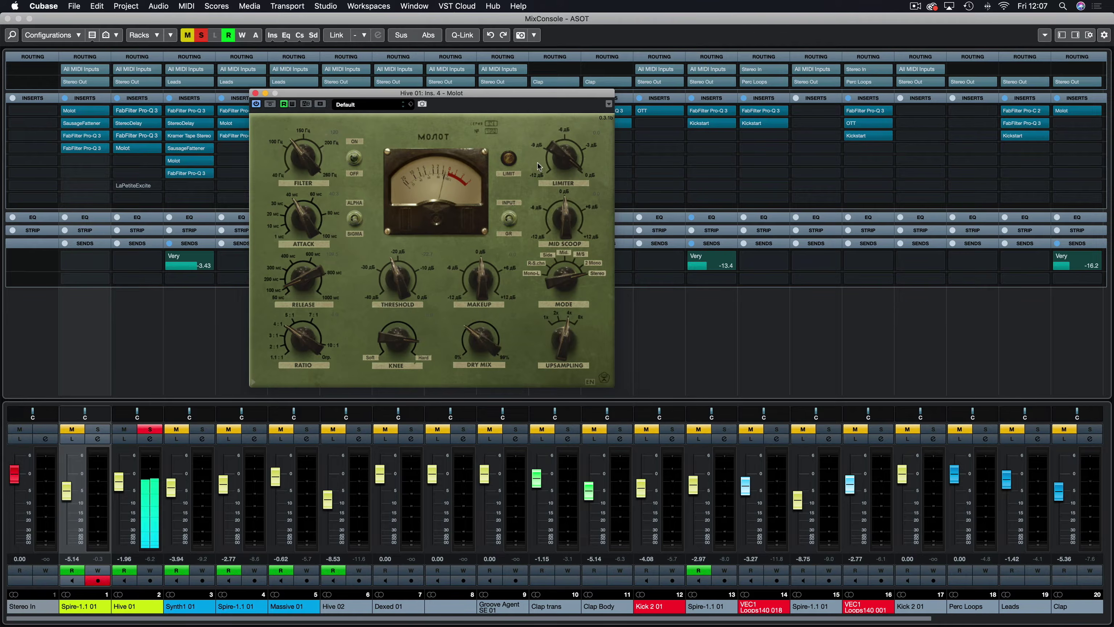
Step: Adjust the limiter, mid scoop and mode of Molot on Hive 01
drag(557, 150, 596, 215)
drag(552, 173, 556, 143)
drag(570, 218, 569, 203)
mouse_move(566, 284)
mouse_down()
mouse_move(558, 251)
mouse_move(566, 305)
mouse_up()
drag(570, 209, 571, 153)
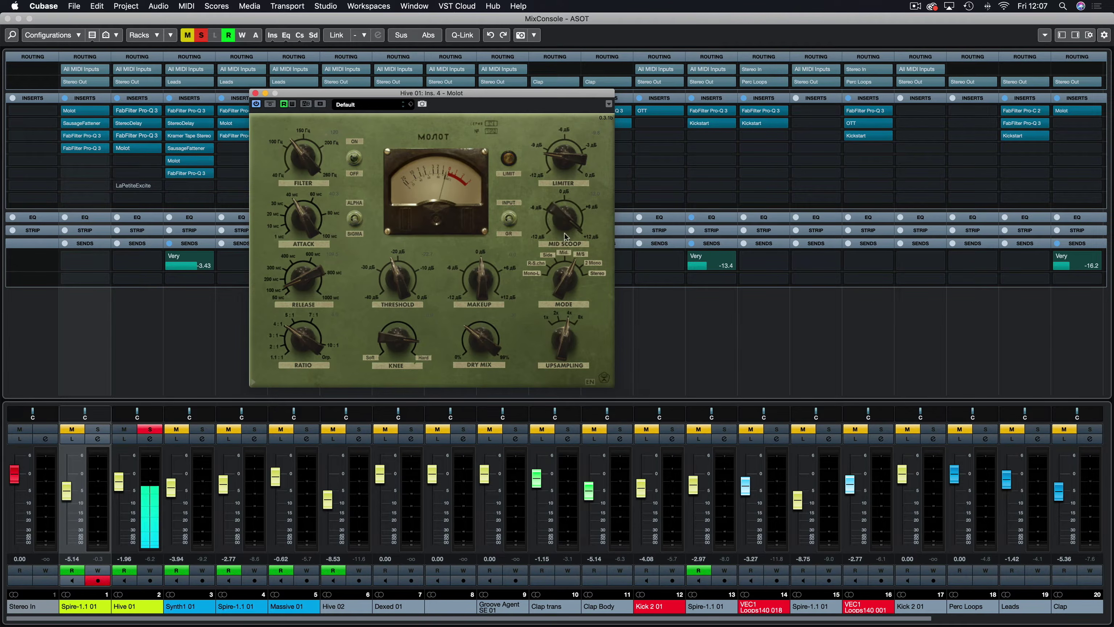
drag(566, 236, 557, 237)
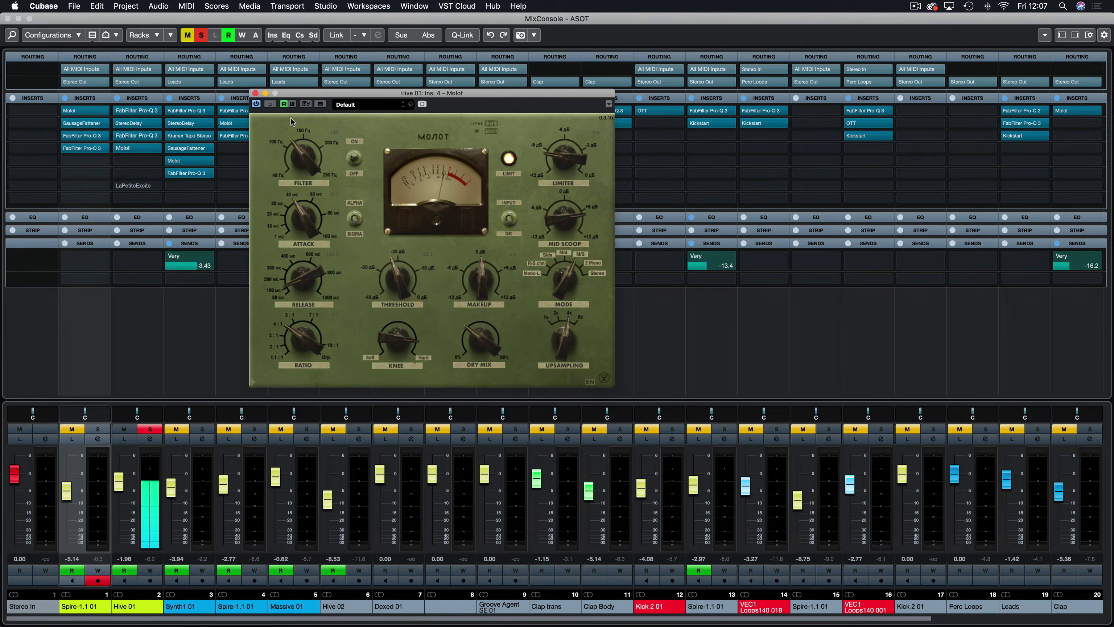
Step: Compare Hive 01 with Molot bypassed and active, leaving it active and closing the plug-in
click(270, 105)
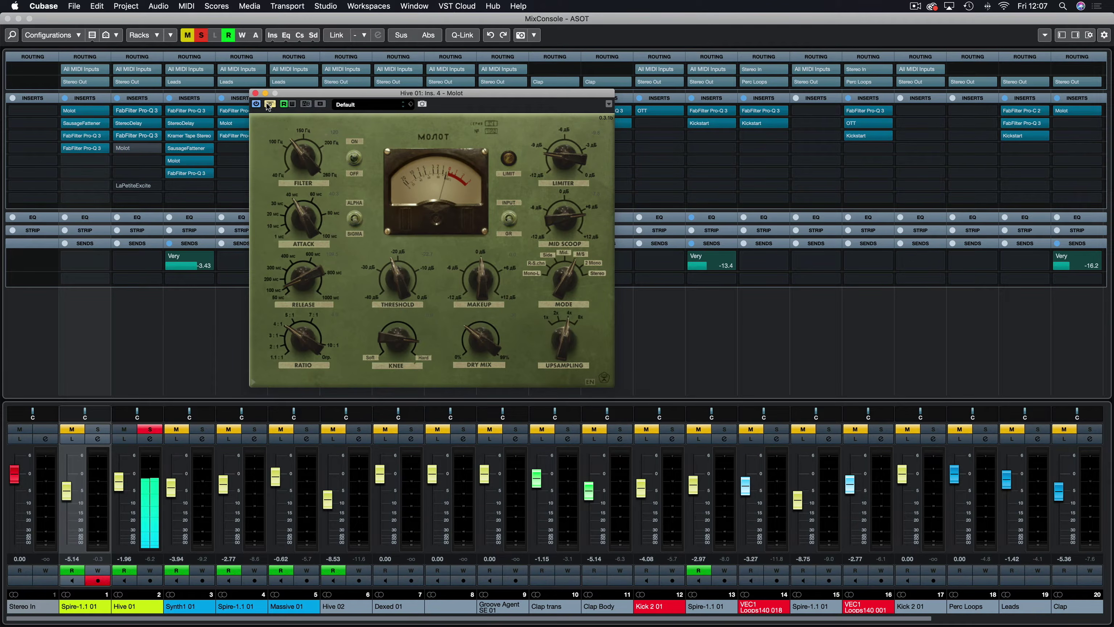
click(270, 105)
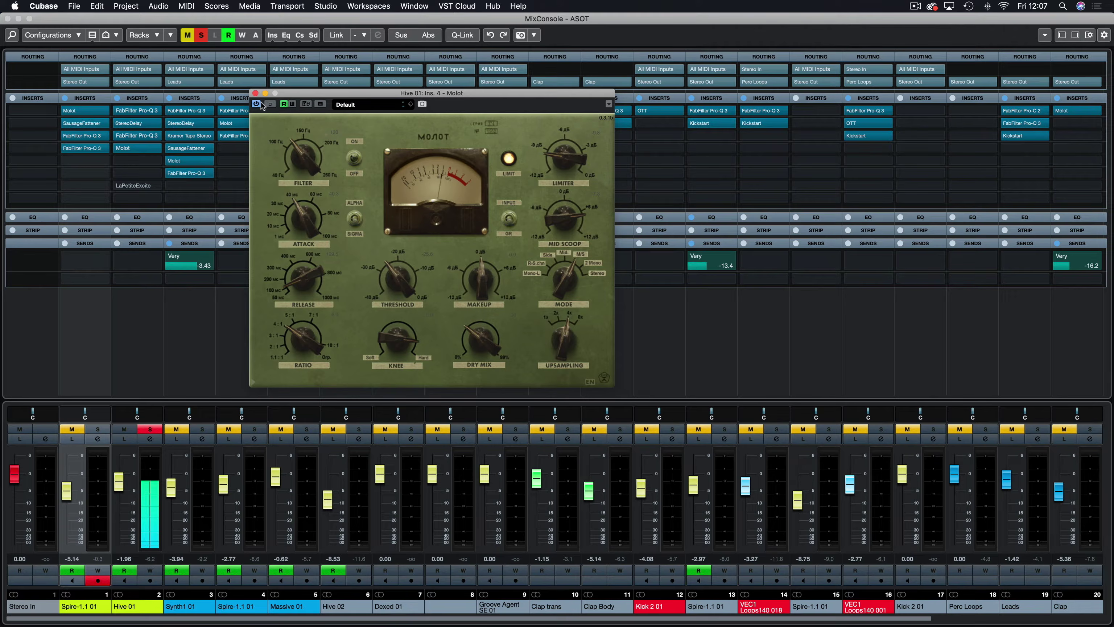
click(270, 104)
click(270, 104)
click(256, 92)
Step: Solo Spire-1.1 01 alongside Hive 01 and arrange Spire's fourth-slot and Hive's third-slot Pro-Q 3 windows side by side
click(98, 429)
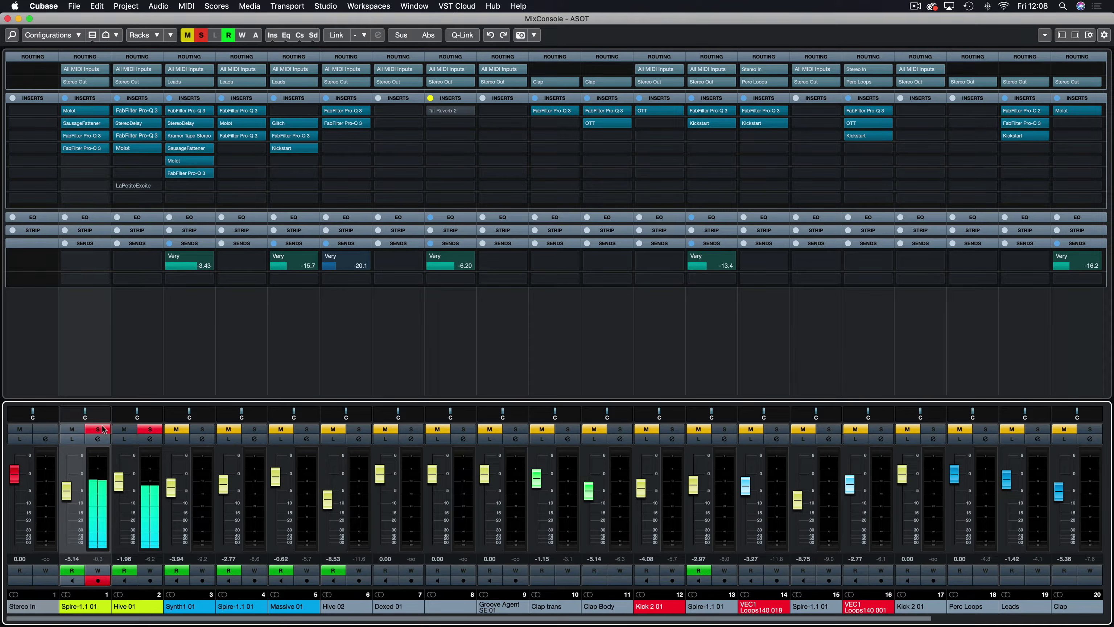
click(76, 148)
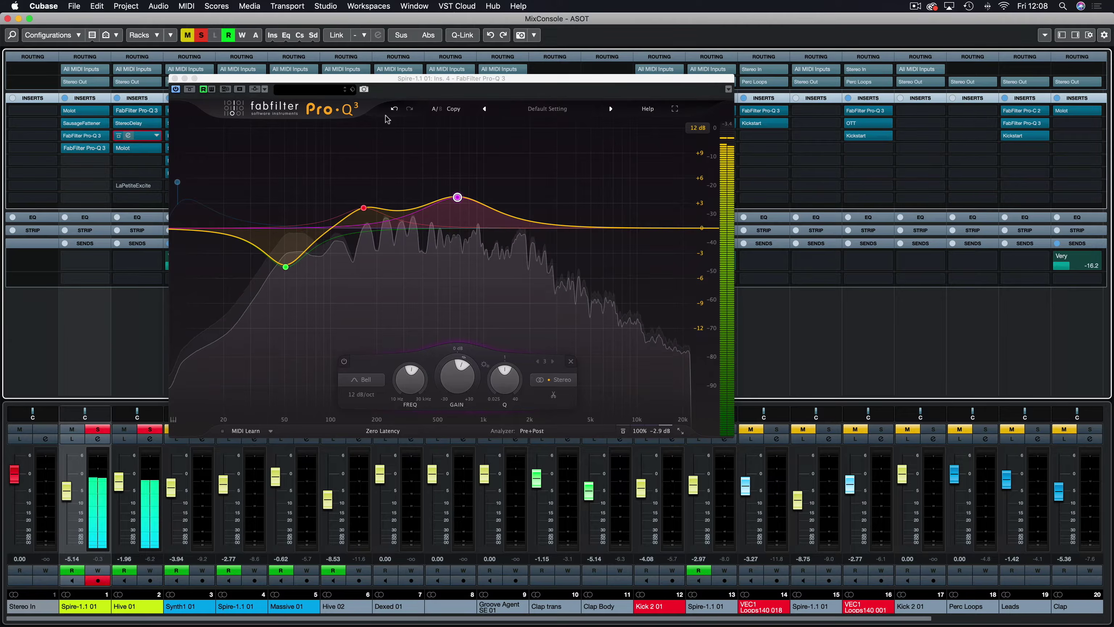
click(137, 136)
drag(330, 134, 161, 125)
drag(252, 124, 693, 117)
drag(436, 81, 290, 92)
drag(630, 118, 667, 81)
drag(359, 93, 337, 85)
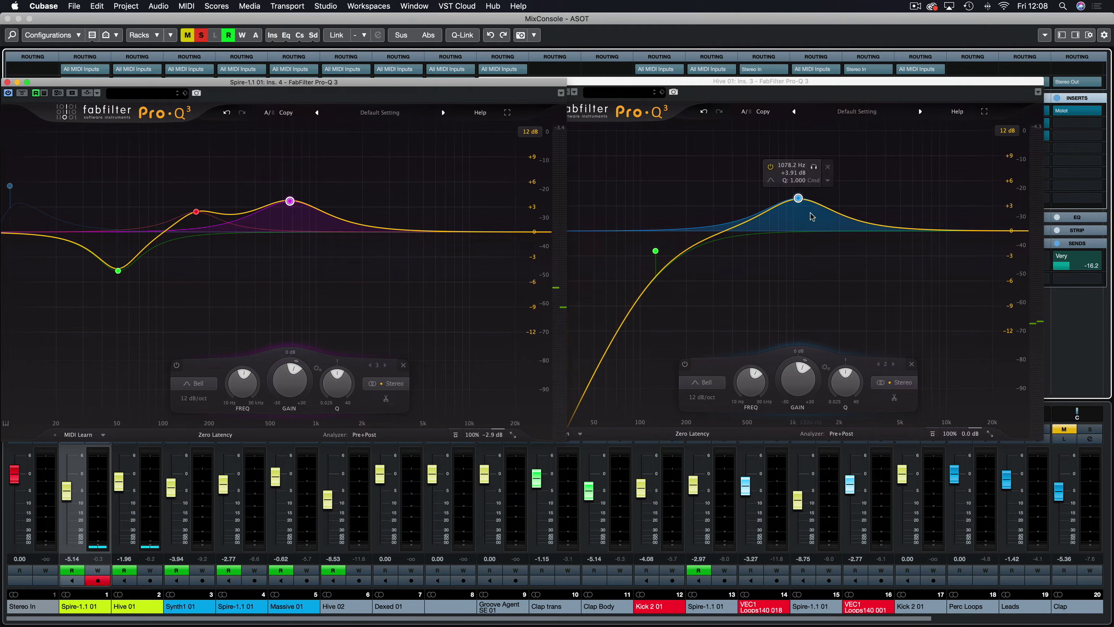
Step: Compare Hive 01 with its 1078 Hz EQ band off and on, leaving it on, and close both EQs
click(771, 167)
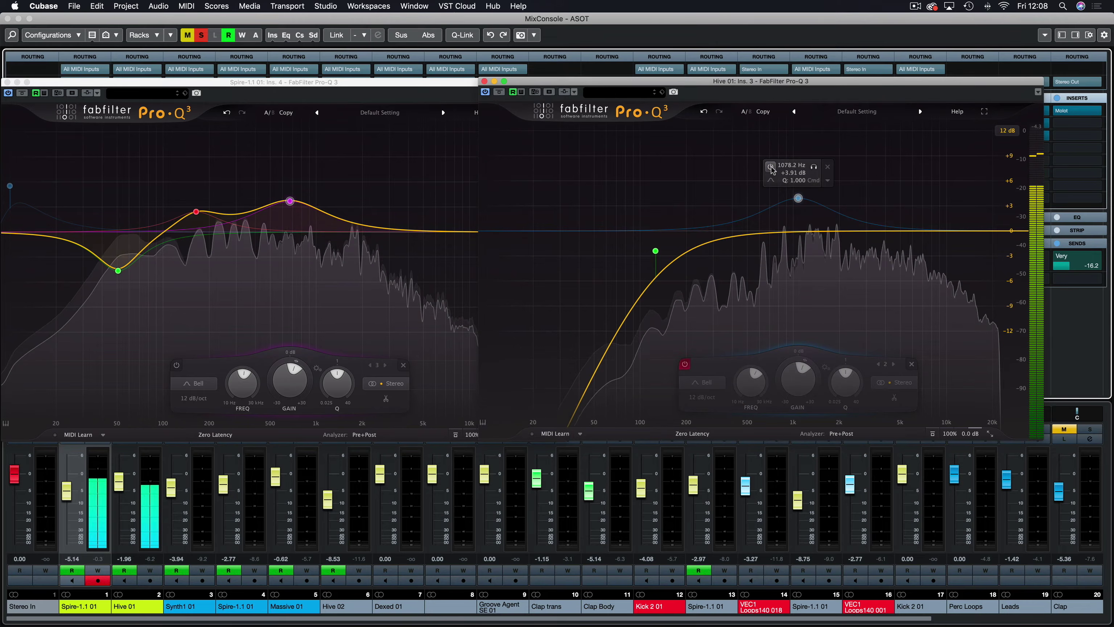
click(771, 167)
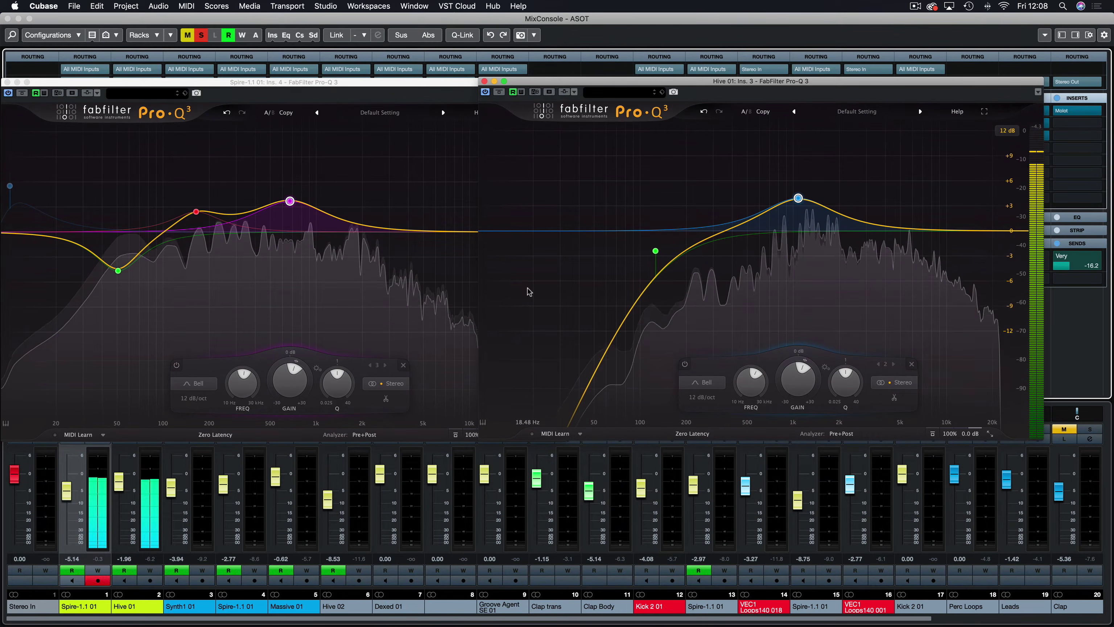
click(8, 82)
click(484, 82)
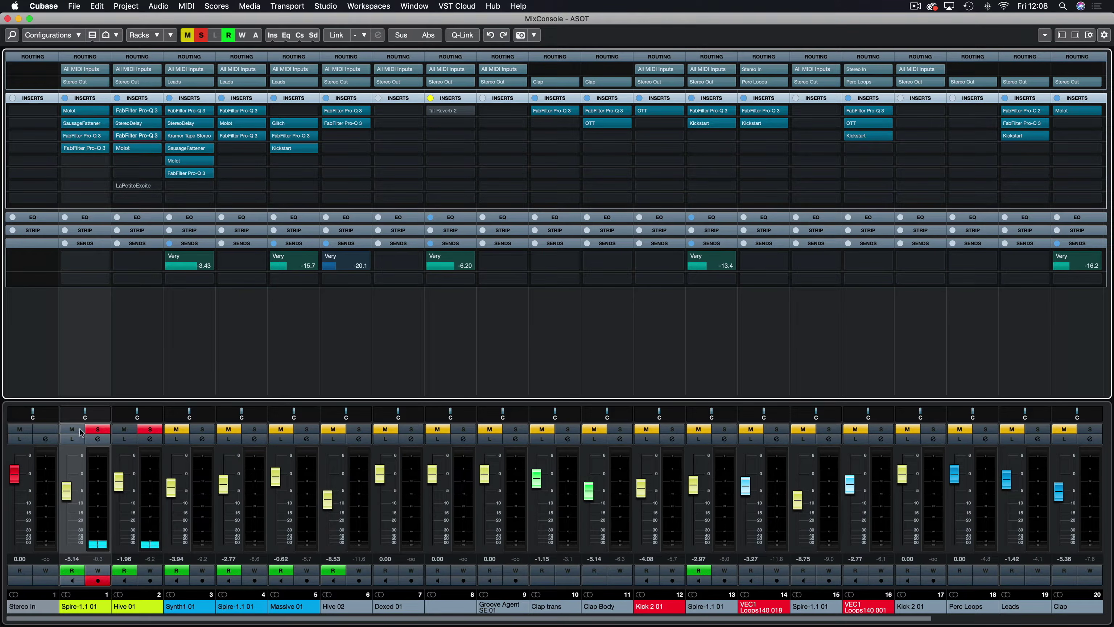
Step: Reopen the fourth-slot Pro-Q 3 on Spire-1.1 01 and compare its A and B settings
click(74, 148)
mouse_move(291, 189)
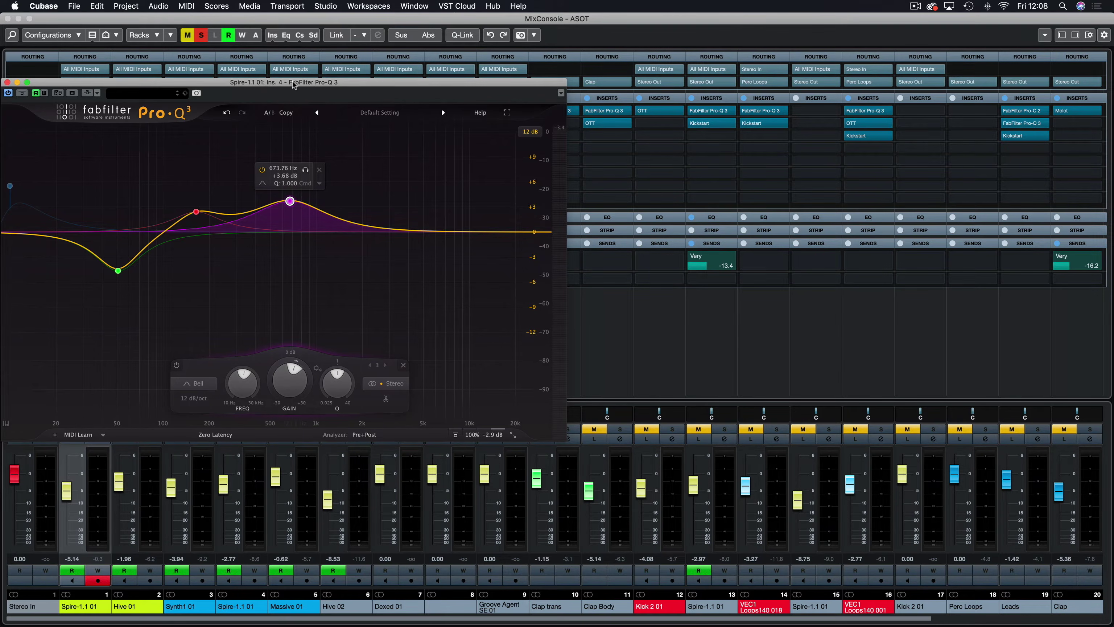
drag(293, 85, 422, 54)
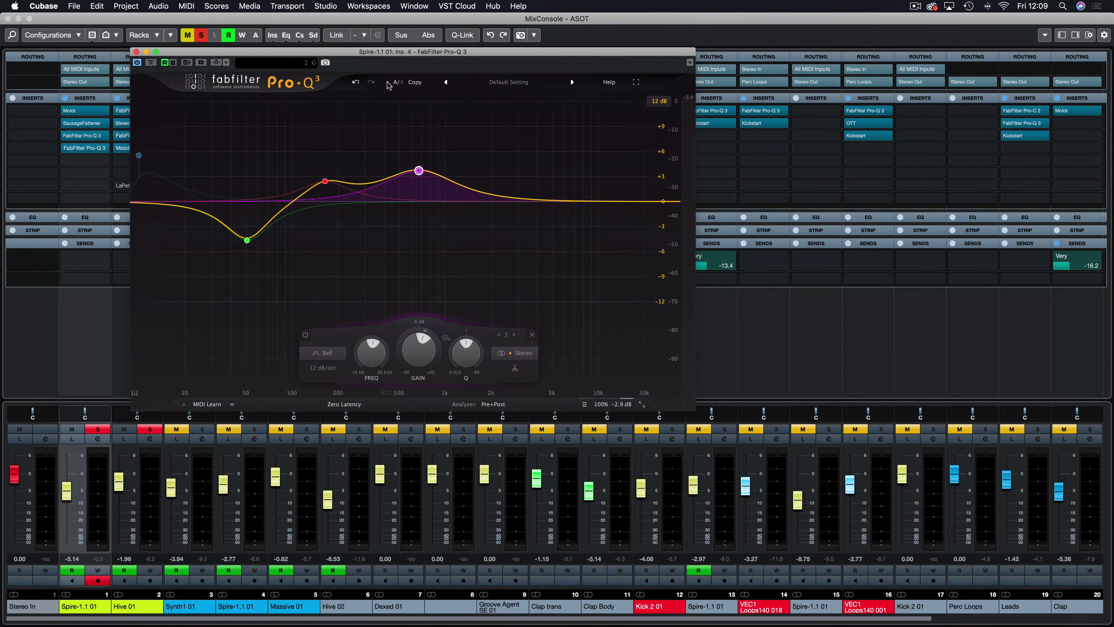
click(398, 82)
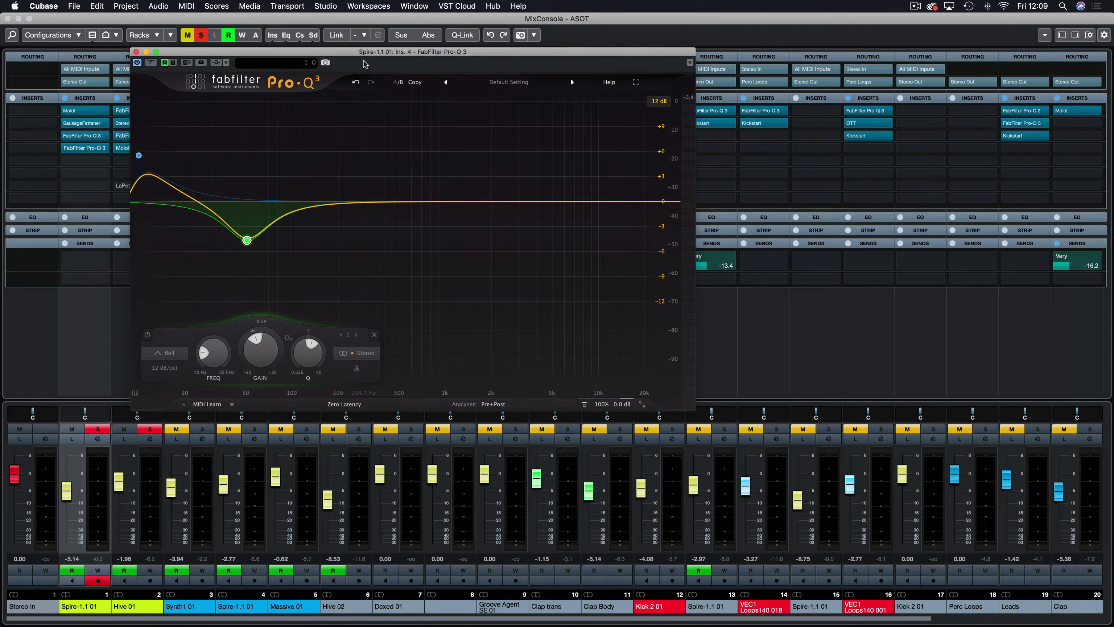
click(399, 83)
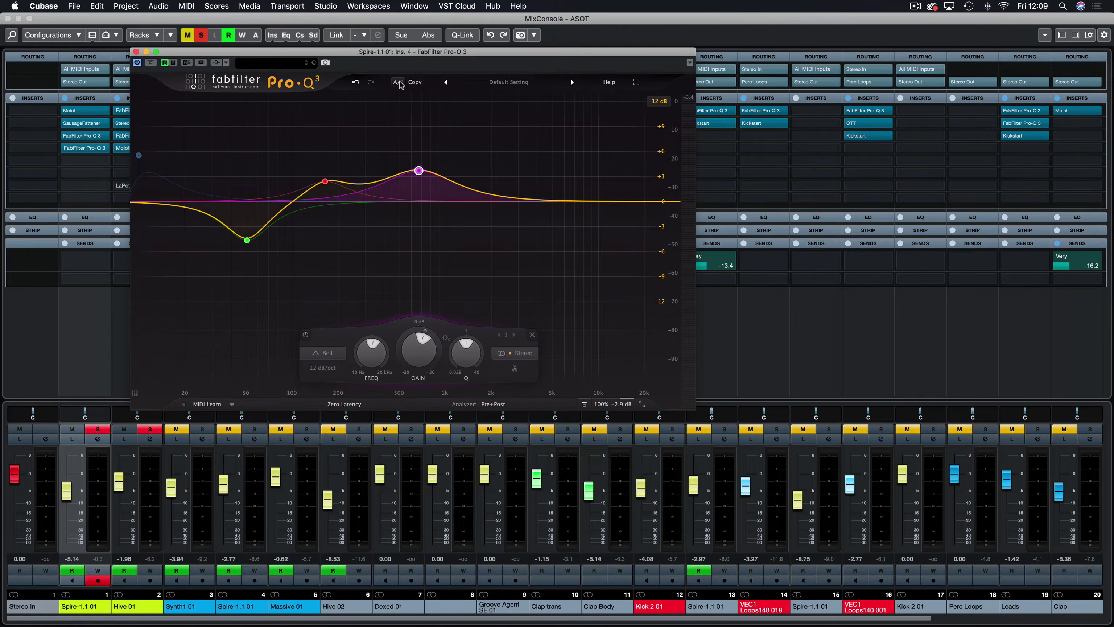
click(398, 83)
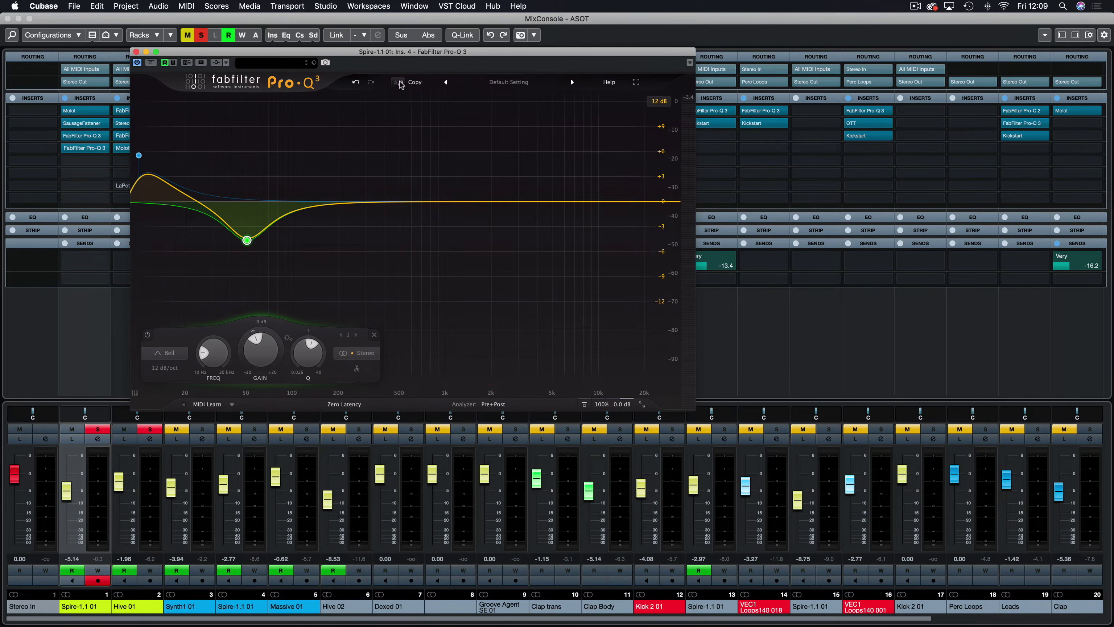
click(399, 82)
click(399, 84)
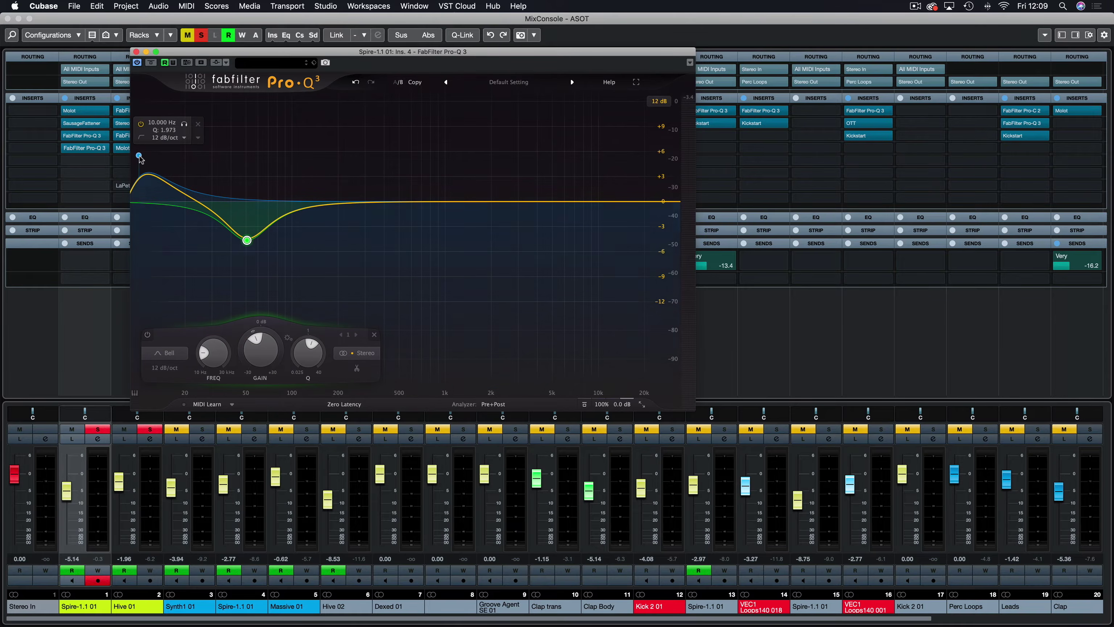
Step: Disable the 10 Hz low-cut band in the EQ's B setting, compare it with A and start playback
click(141, 124)
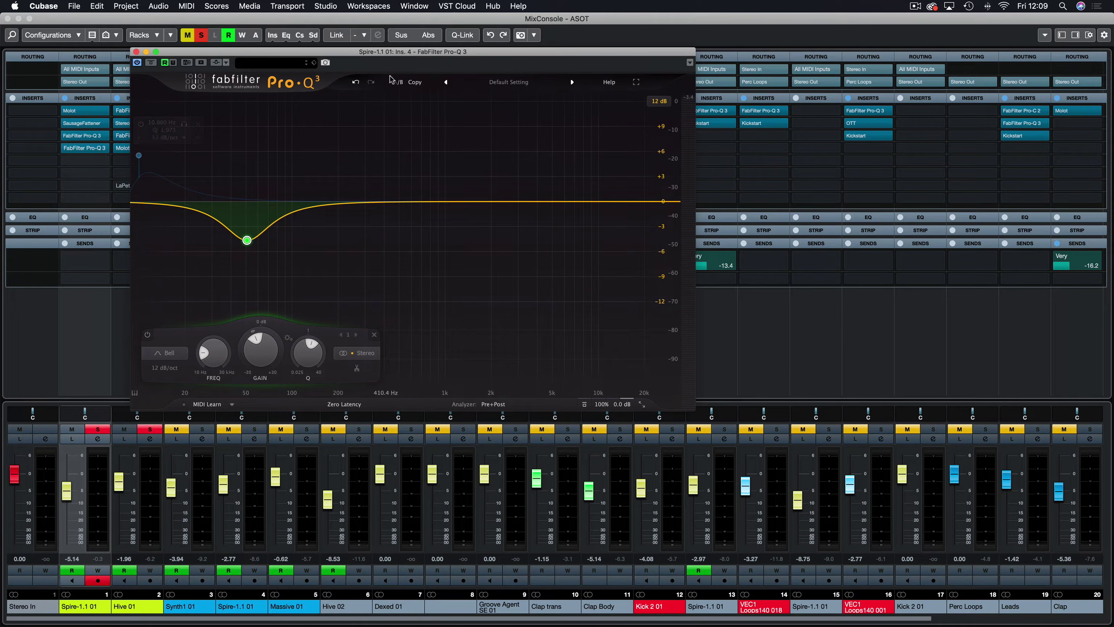
click(397, 82)
click(396, 83)
key(space)
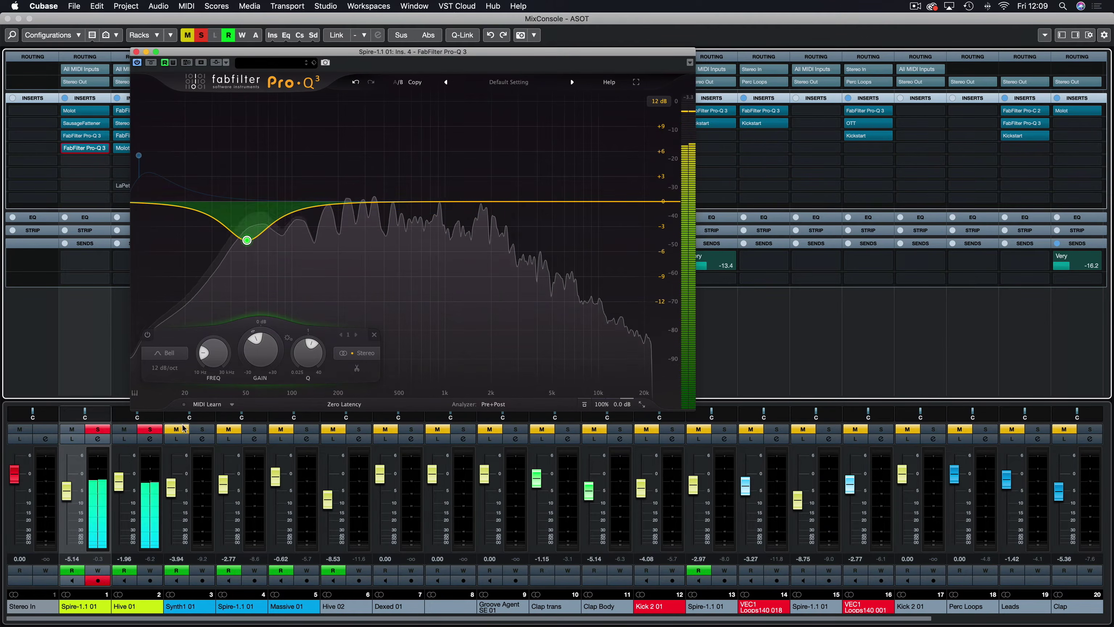
Step: Unsolo Hive 01 and add a bell boost of about 3 dB around 1.6 kHz to the Spire-1.1 01 EQ's B setting
click(150, 429)
drag(473, 202, 478, 177)
key(space)
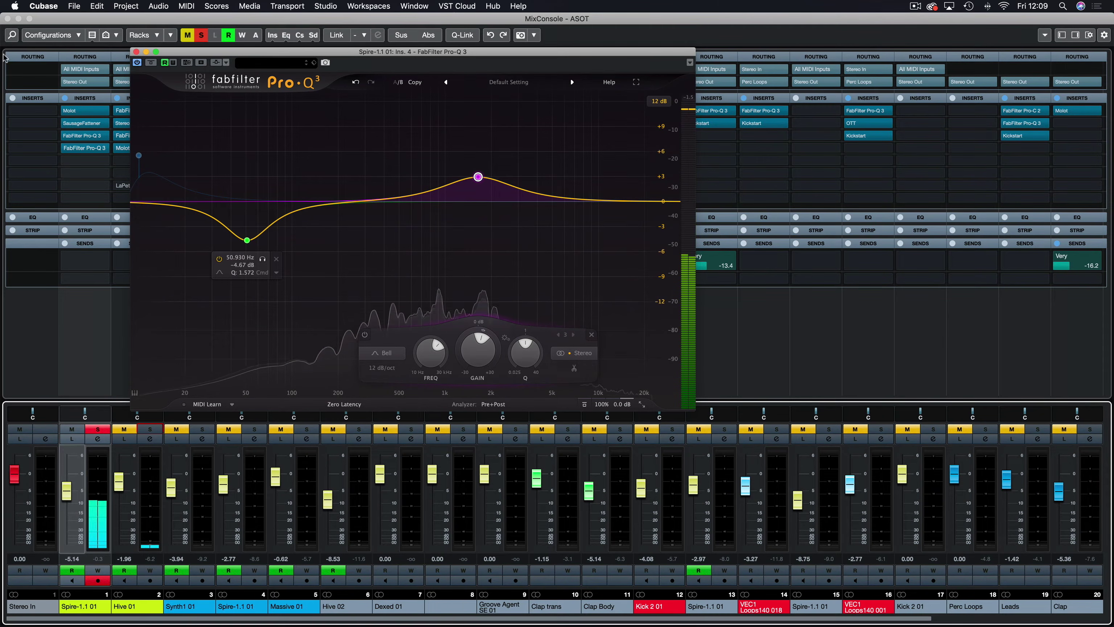
Step: Close the MixConsole, audition Spire-1.1 01 with the B setting in the project, and close the EQ on its A setting
click(7, 19)
drag(178, 54, 473, 287)
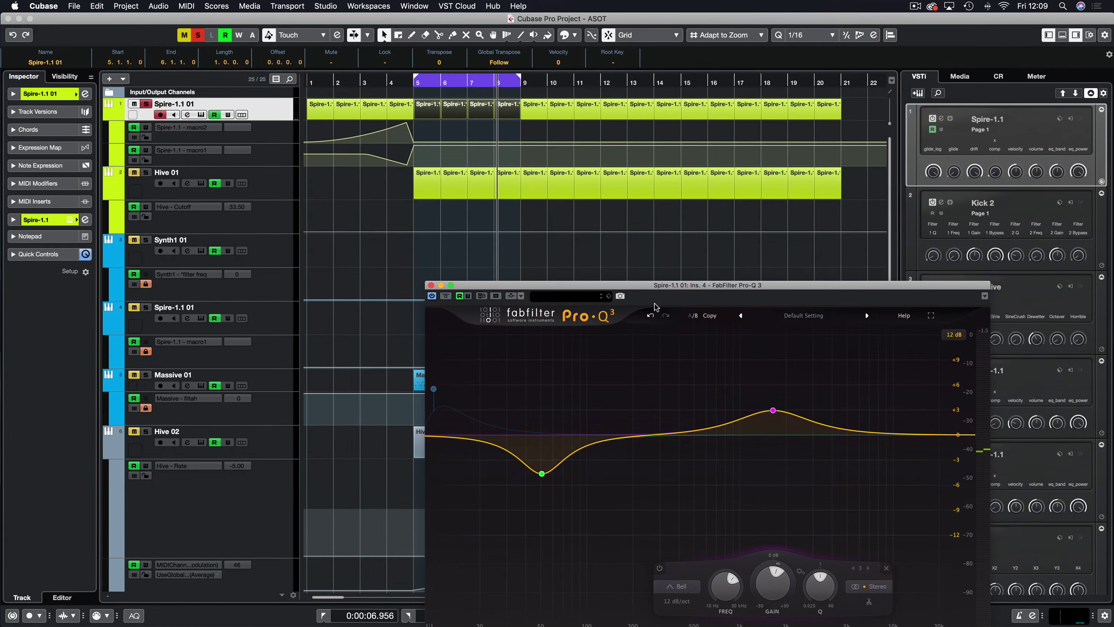
drag(654, 286, 690, 339)
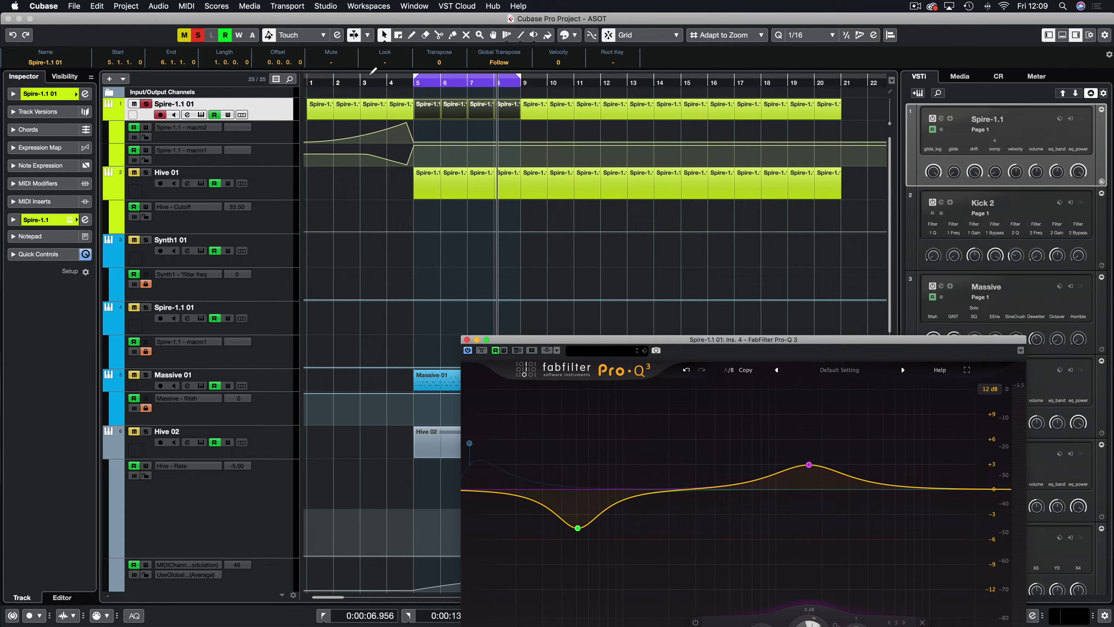
click(374, 82)
key(space)
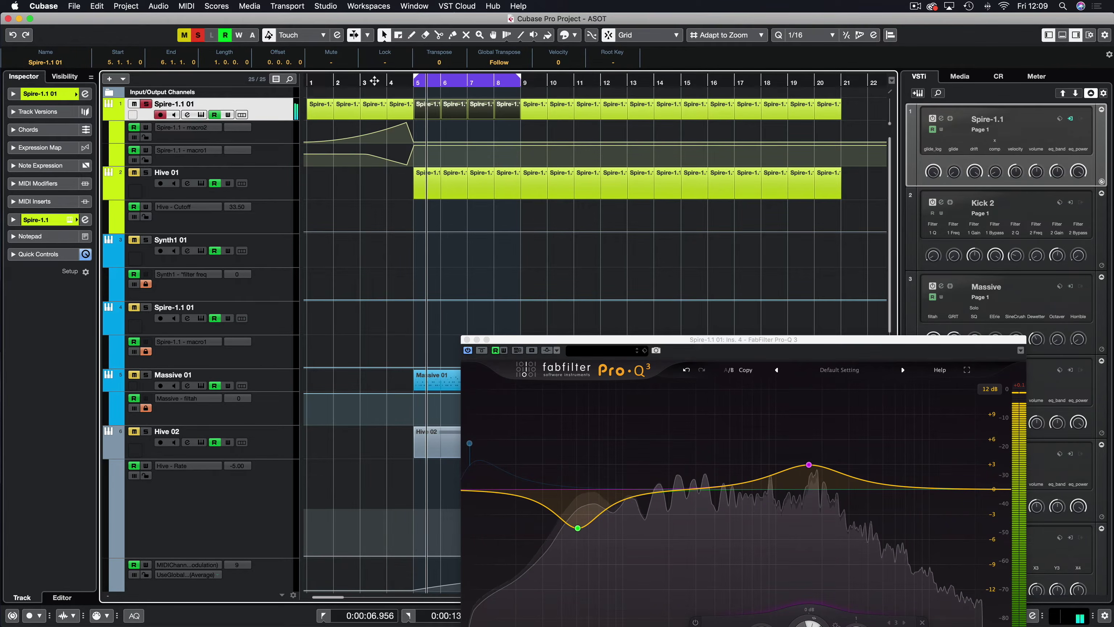
key(space)
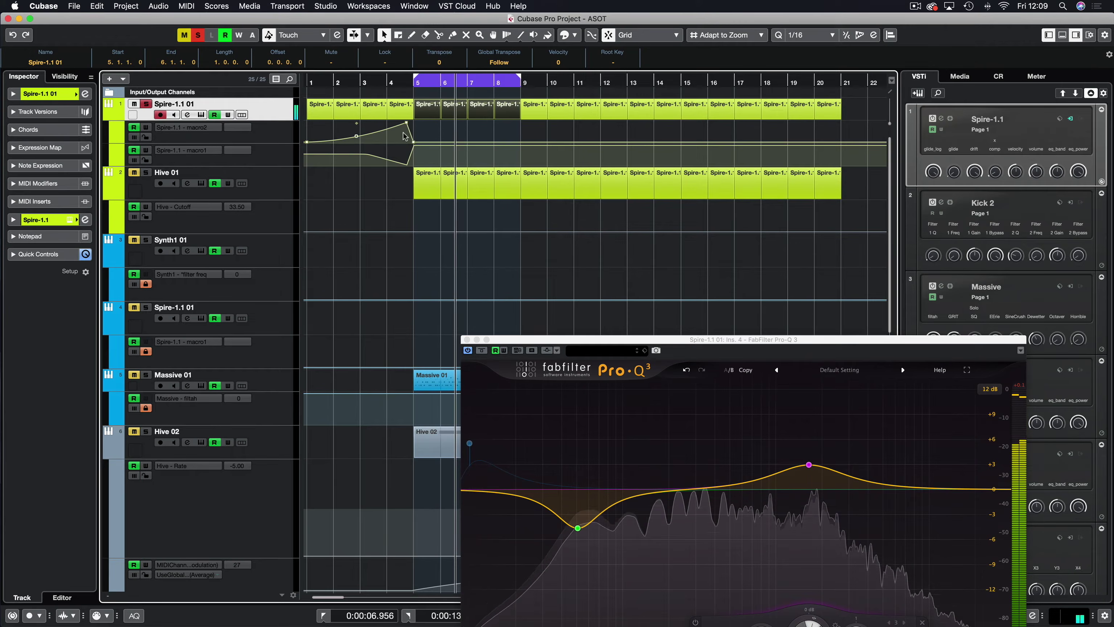
drag(488, 342, 277, 206)
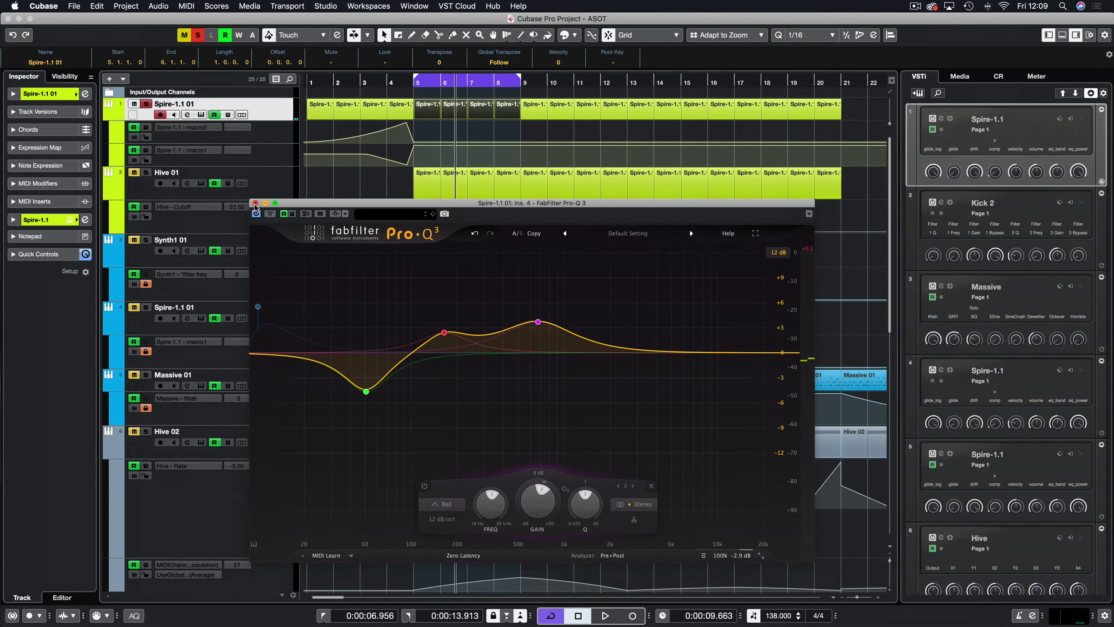
click(254, 203)
Step: Lower the Spire-1.1 01 macro1 automation point at bar 5 to 75.00 during playback
key(space)
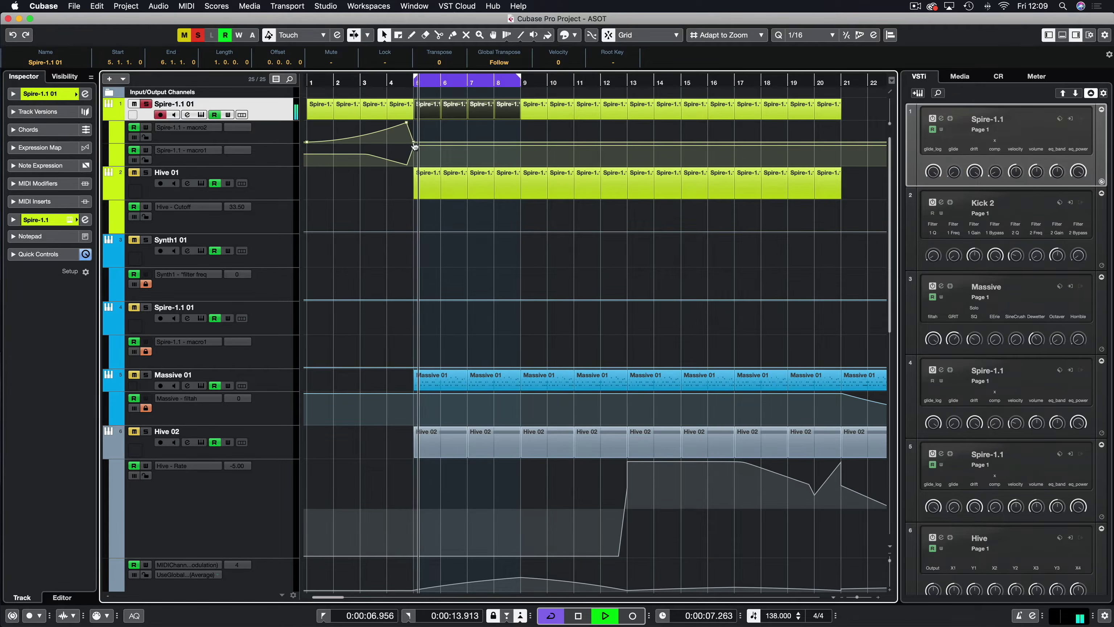
click(414, 142)
drag(414, 142, 415, 153)
Step: Lower the Spire-1.1 01 macro1 automation point at bar 29 to 83.33
scroll(649, 145, right, 10)
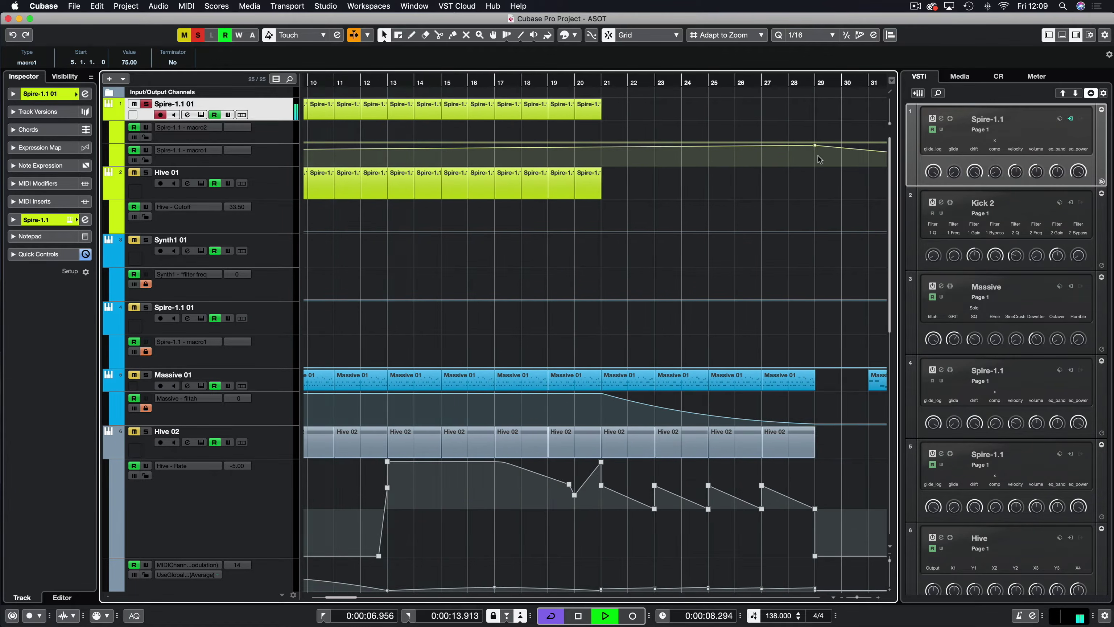
drag(672, 149, 670, 151)
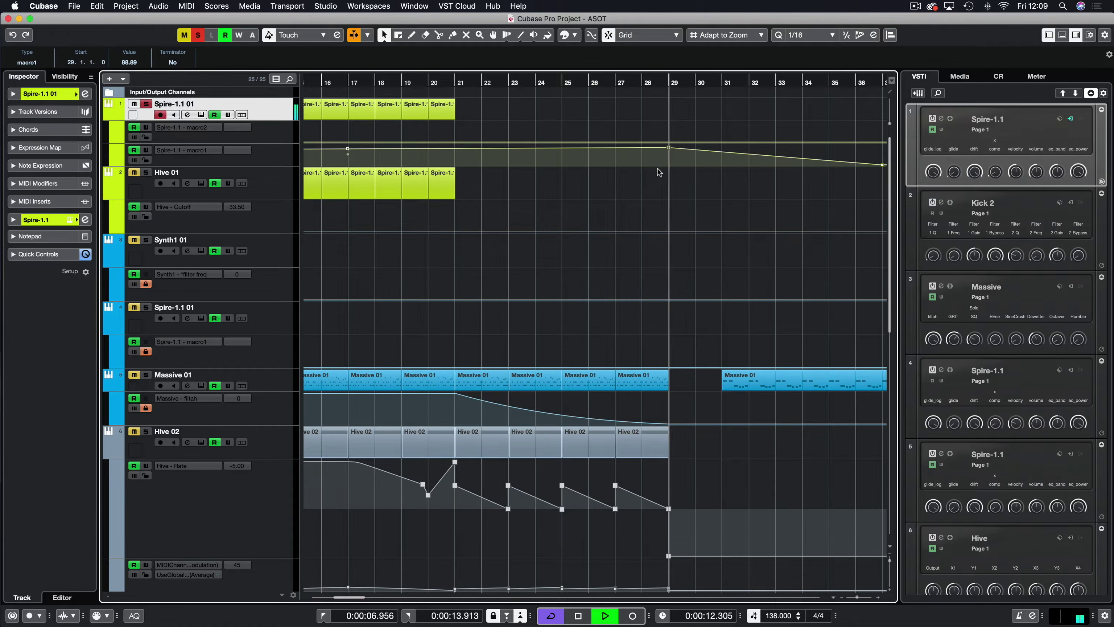
scroll(647, 178, left, 10)
scroll(648, 178, right, 15)
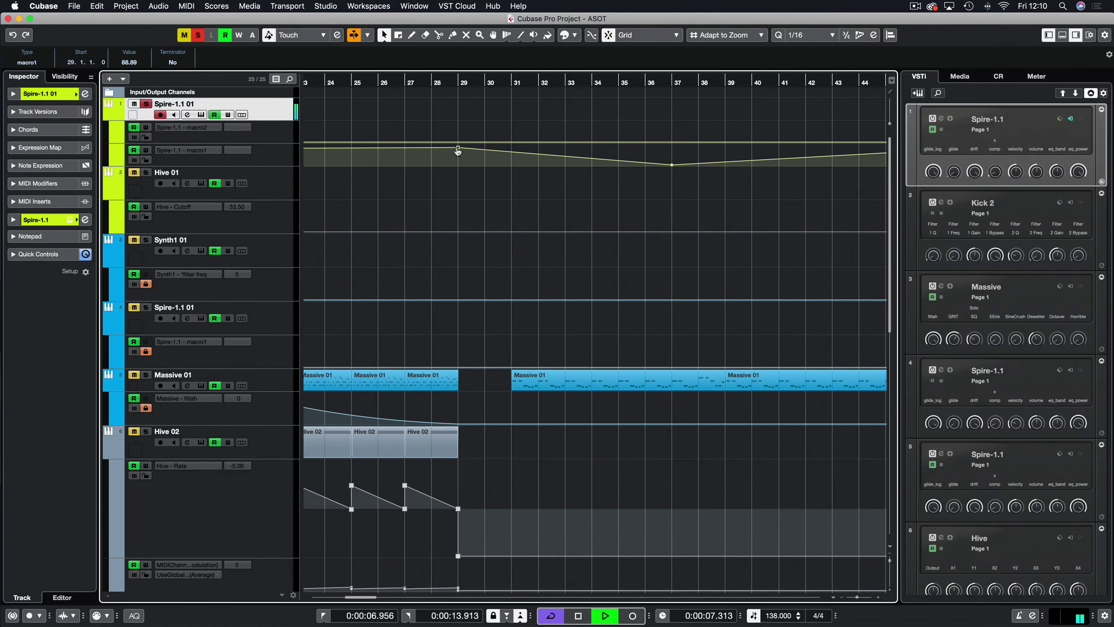
drag(457, 151, 458, 153)
scroll(470, 182, left, 15)
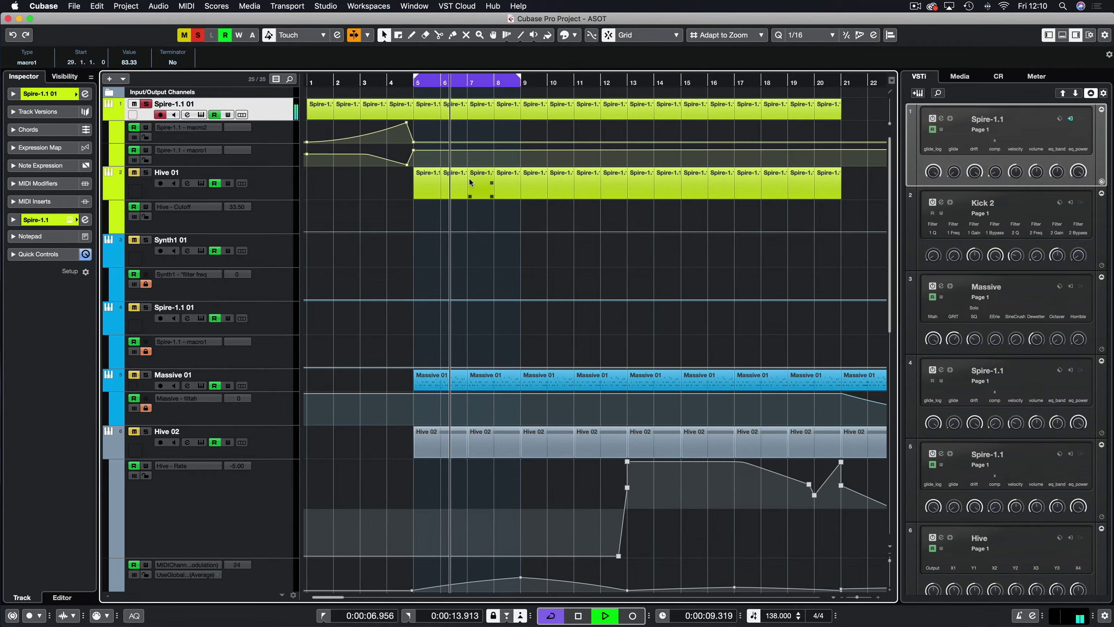
Step: Solo Hive 01 together with Spire-1.1 01 and play the loop
key(space)
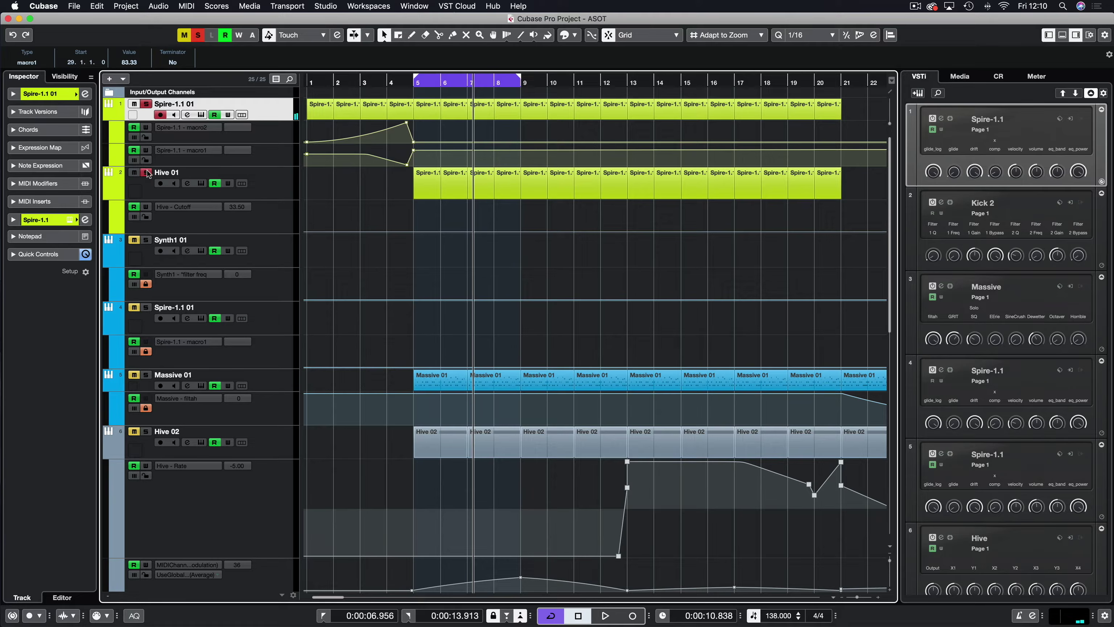
key(space)
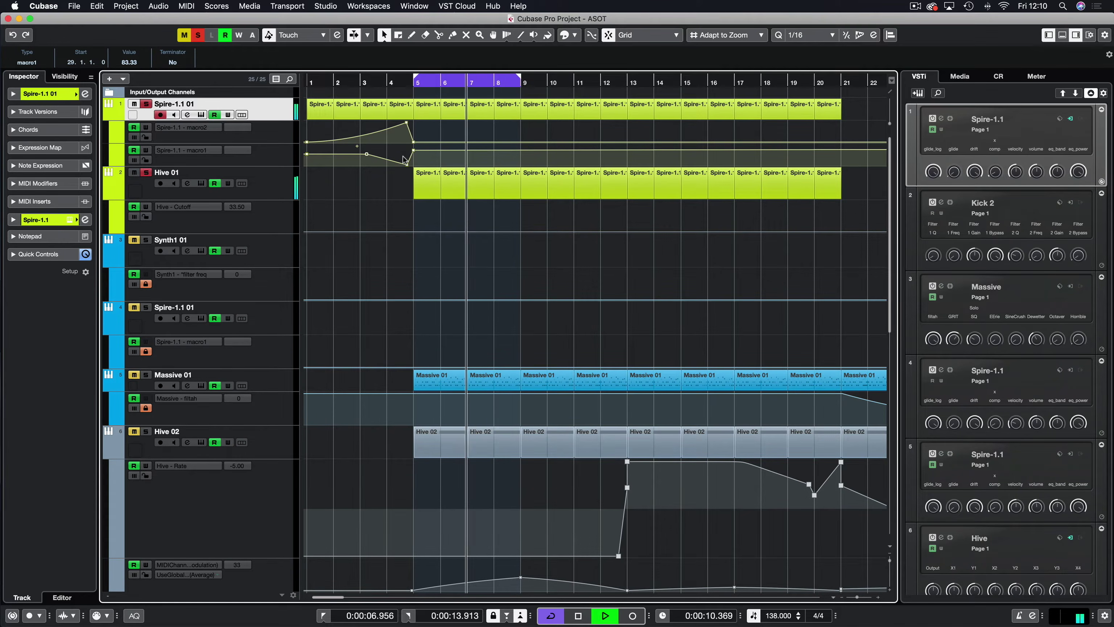
Step: Try raising the macro1 automation point at bar 5 to 100.00, undo the change and stop playback
click(415, 151)
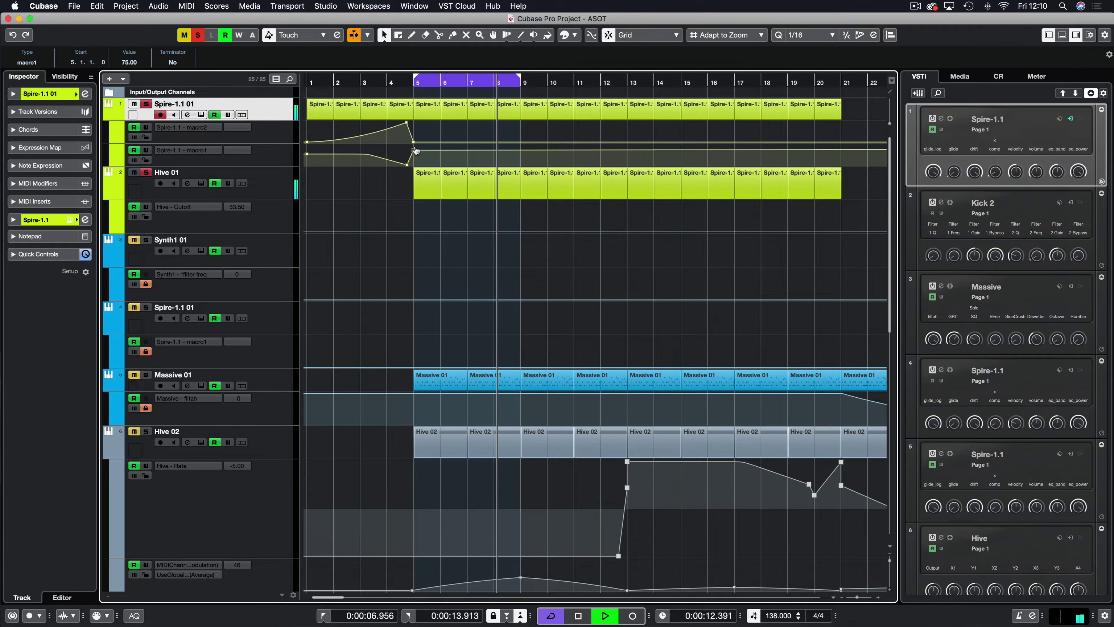
drag(416, 150, 416, 116)
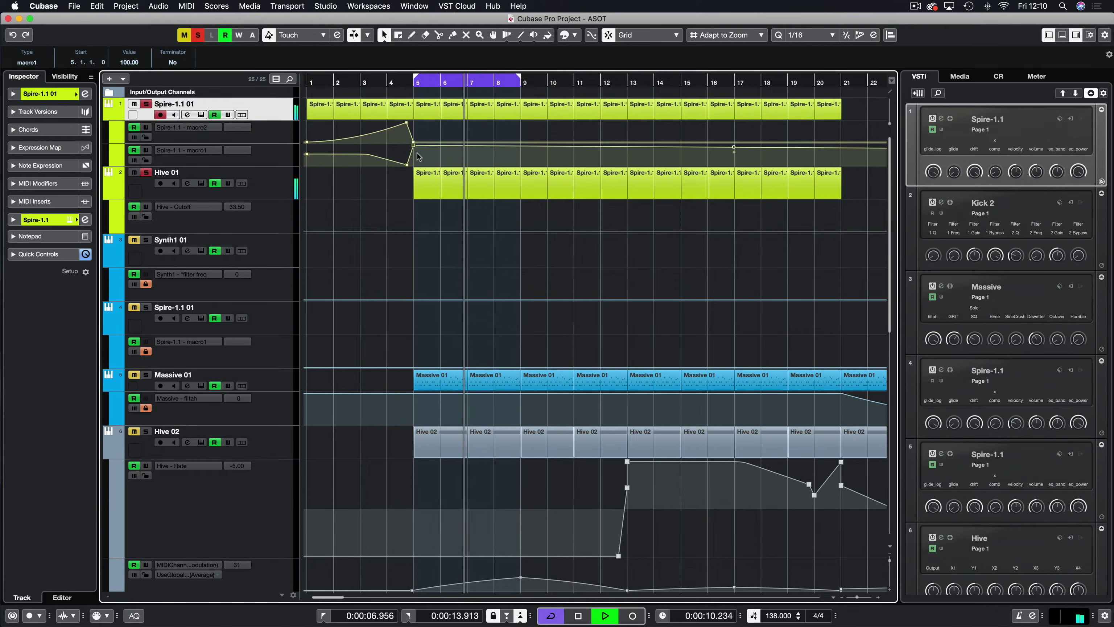
key(super+z)
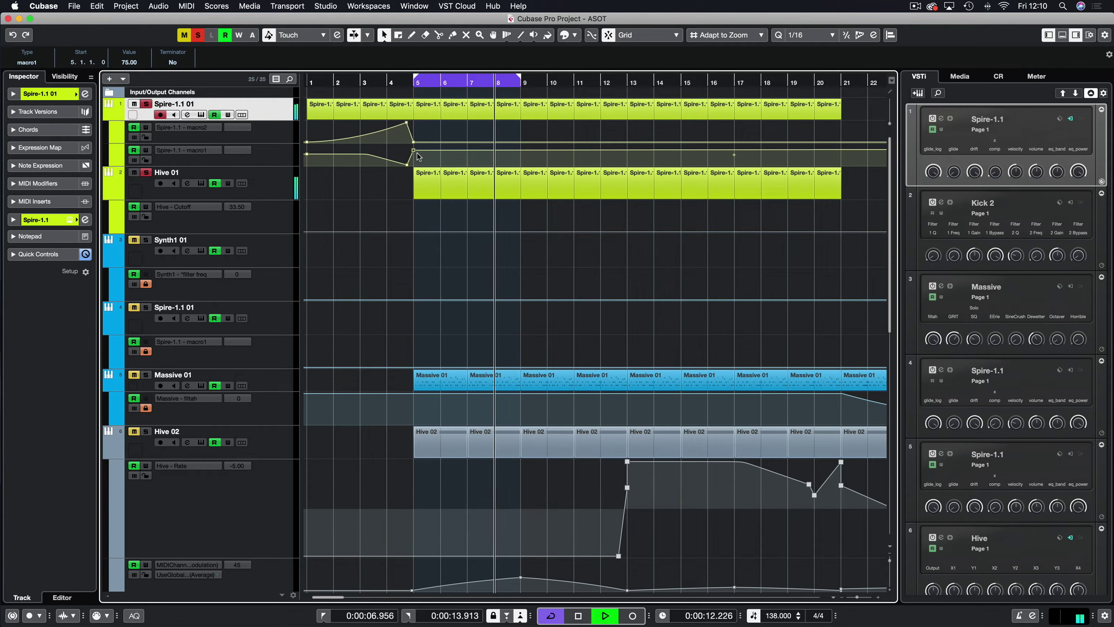
key(space)
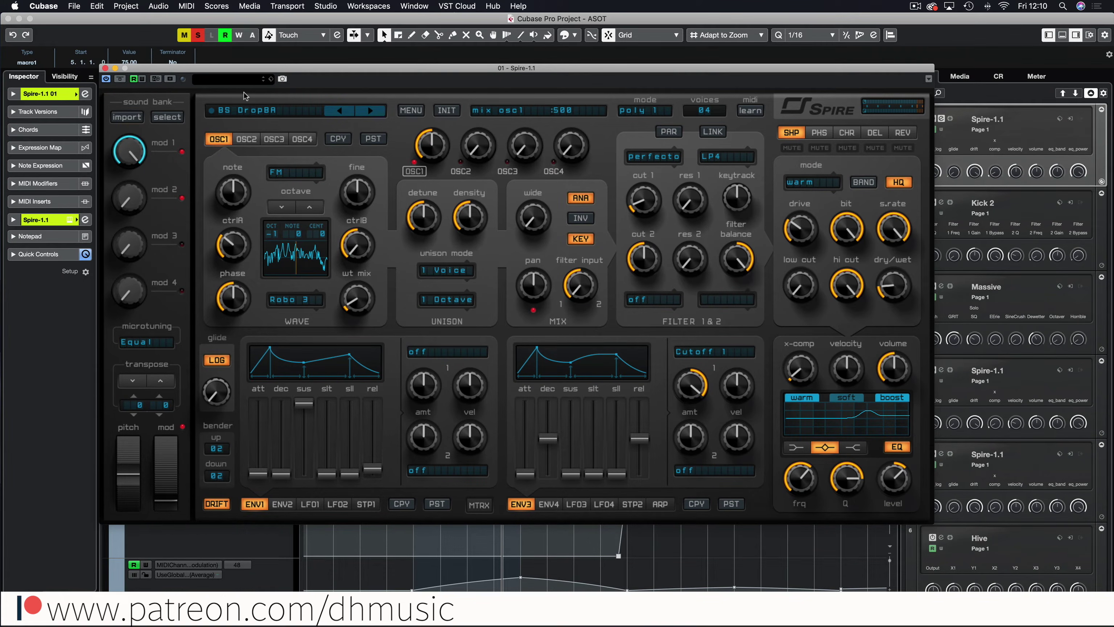
Step: Close the Spire window, undo the last three macro1 automation changes on Spire-1.1 01 and select the point at bar 29
click(112, 69)
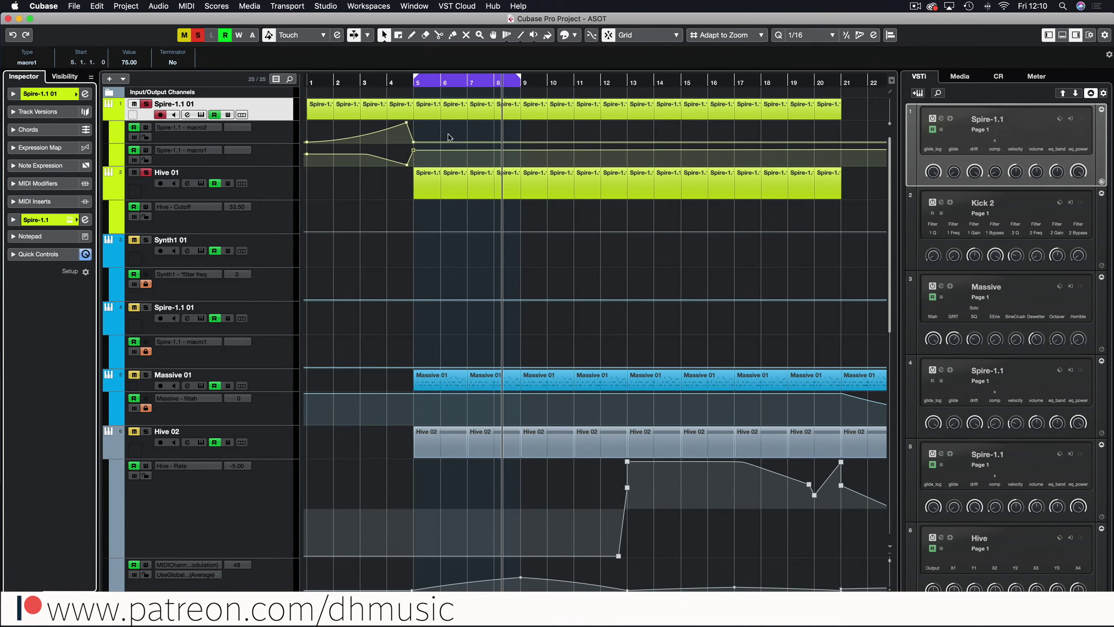
key(super+z)
key(super+z)
key(super+z)
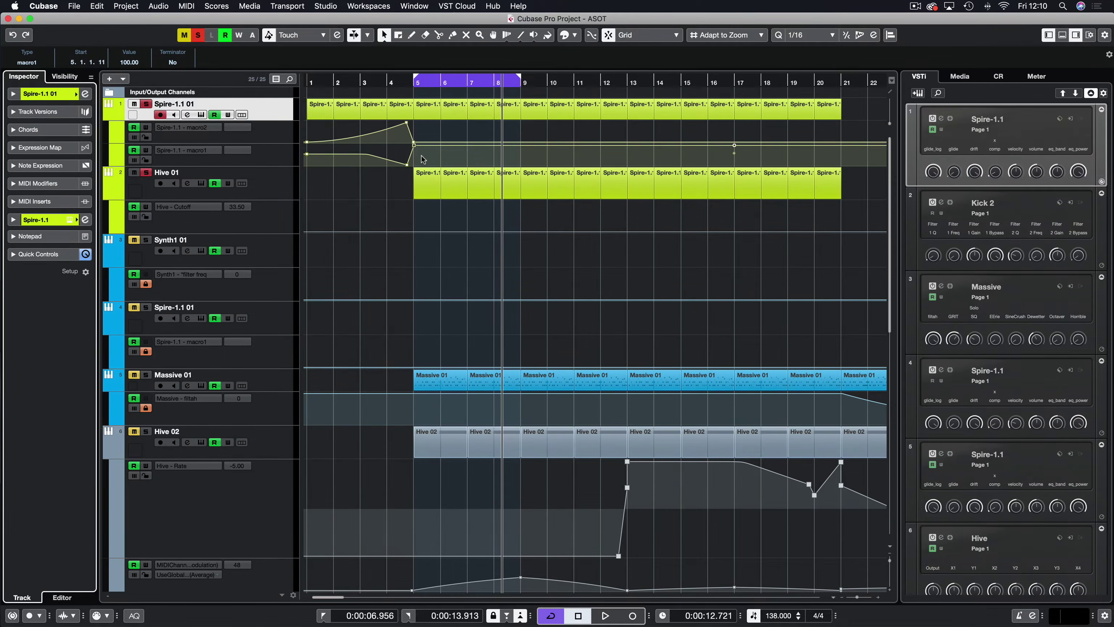
scroll(711, 158, right, 10)
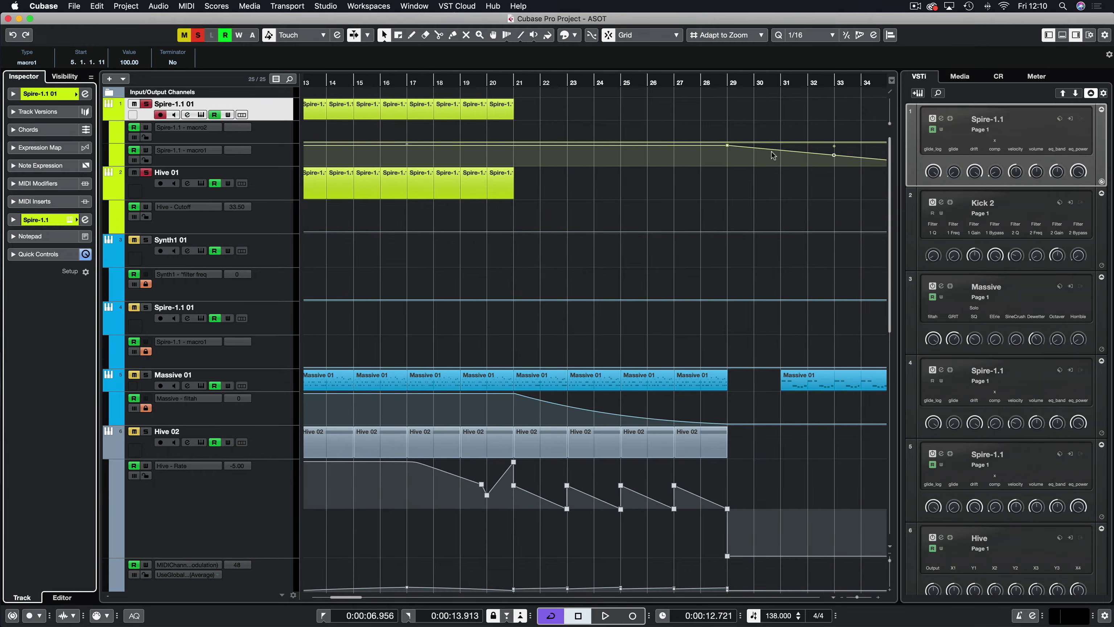
click(727, 146)
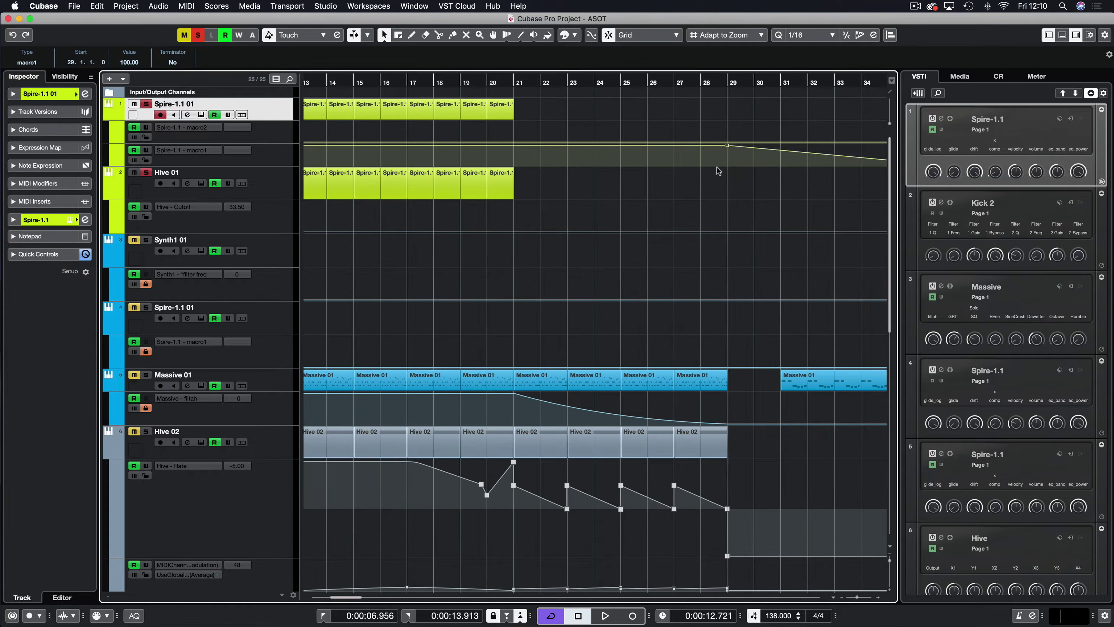
Step: Play the loop from its start with the solos active and inspect the Spire-1.1 instrument settings
scroll(718, 172, left, 10)
key(KP_1)
key(space)
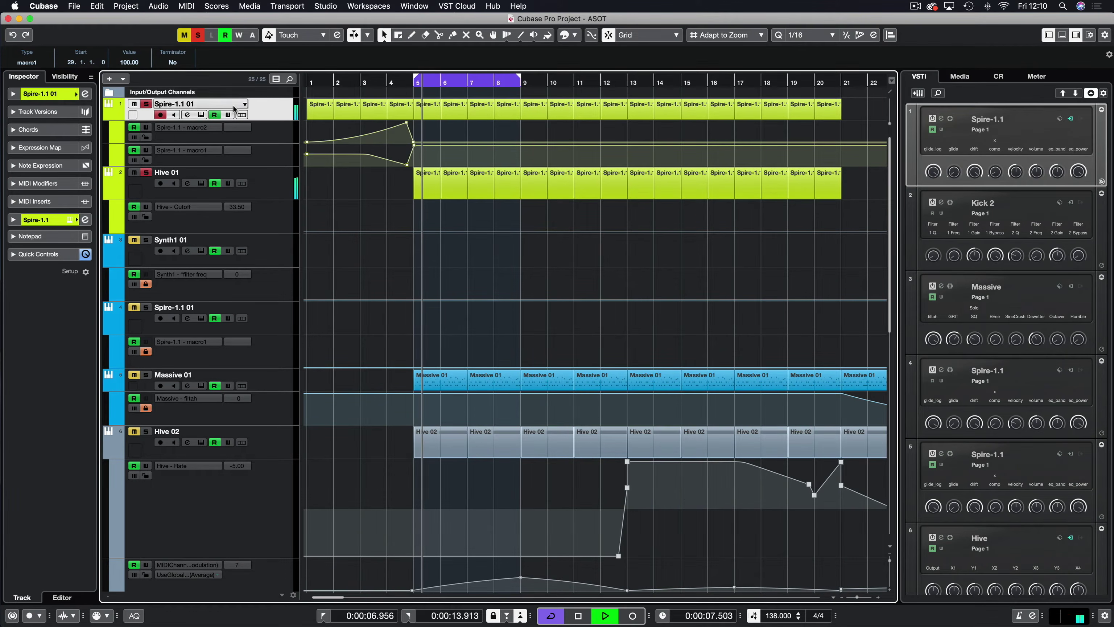
key(space)
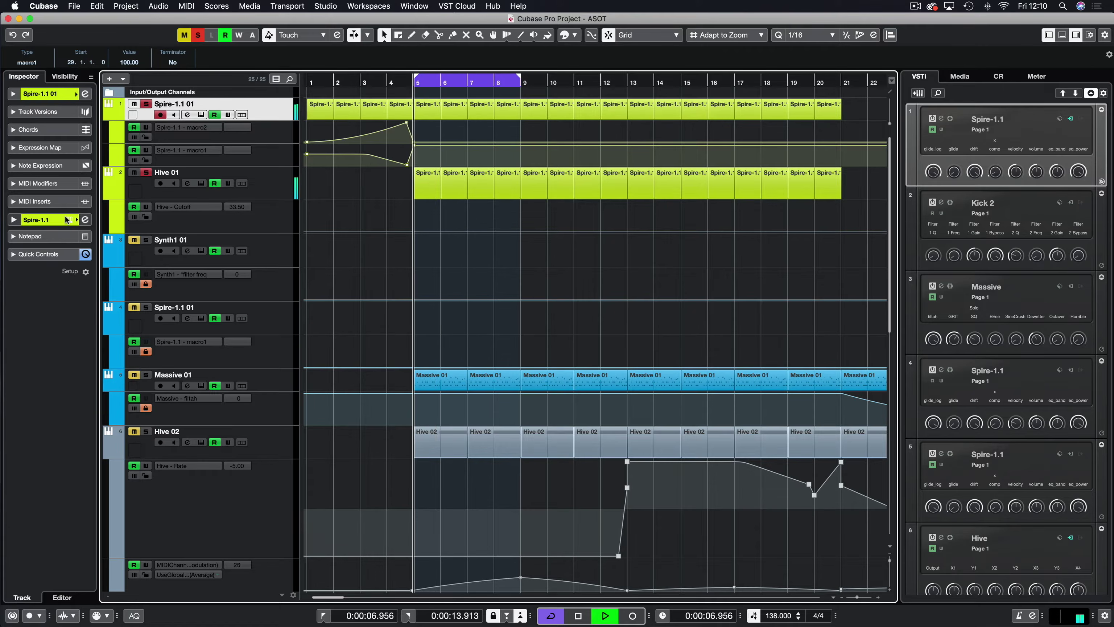
key(space)
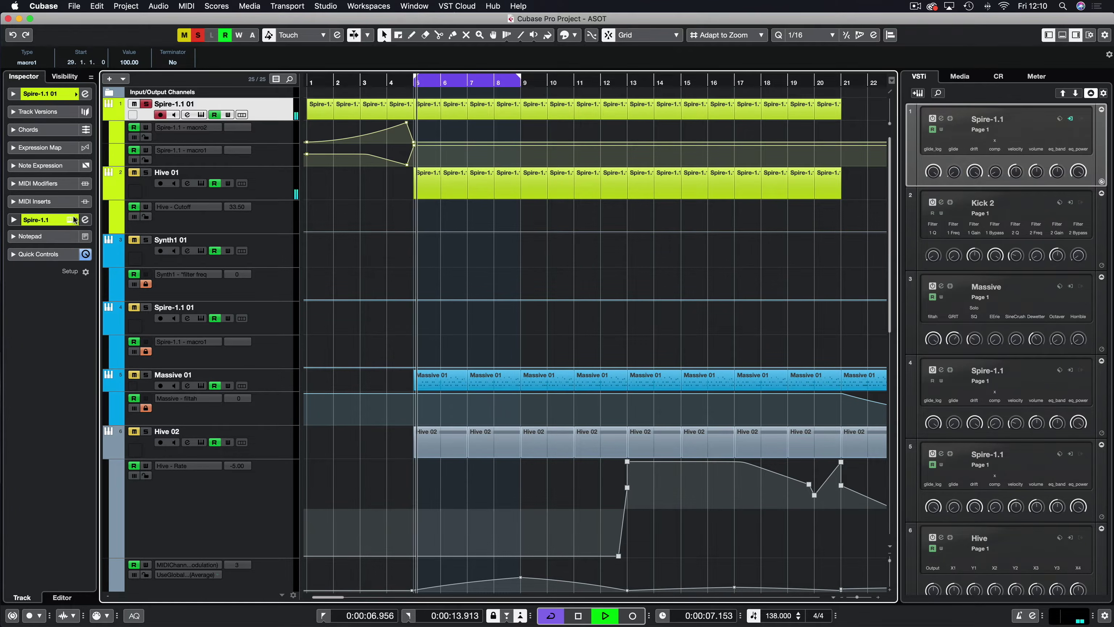
key(e)
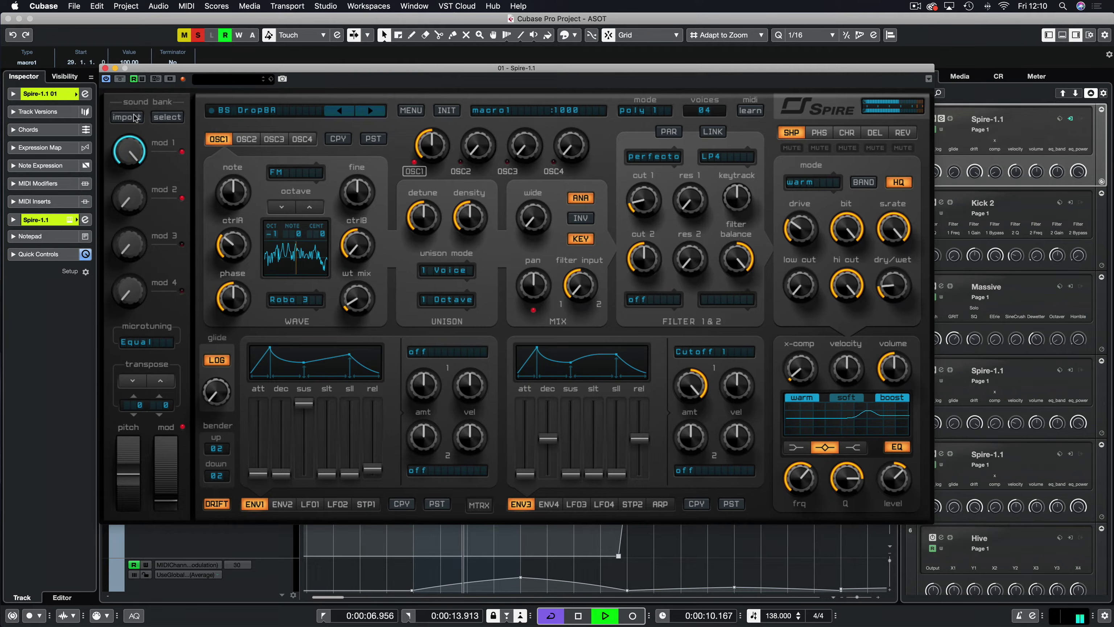
drag(177, 324, 172, 580)
click(61, 334)
key(space)
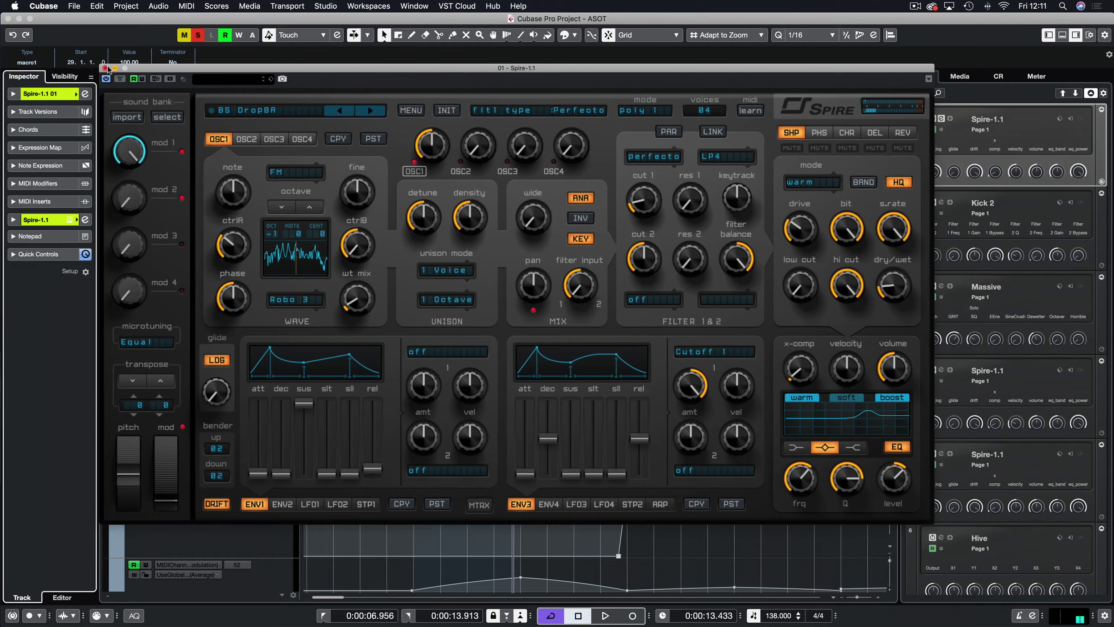
click(105, 68)
Step: Resume playback with Hive 01 soloed alongside Spire-1.1 01 and lower the Hive 01 mixer fader to -3.89
key(space)
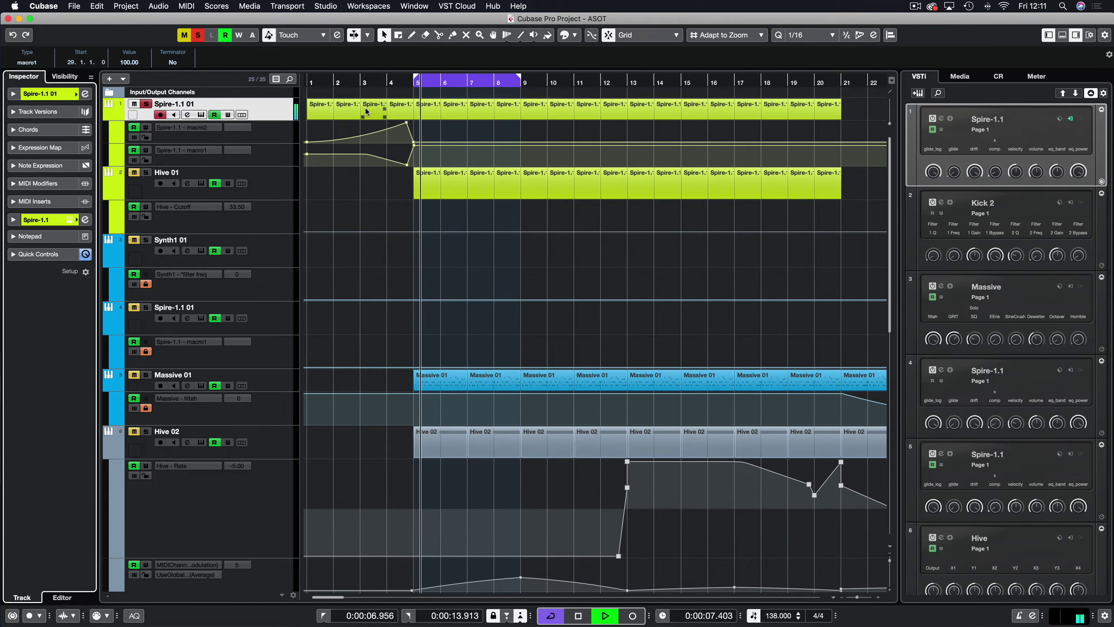
click(146, 174)
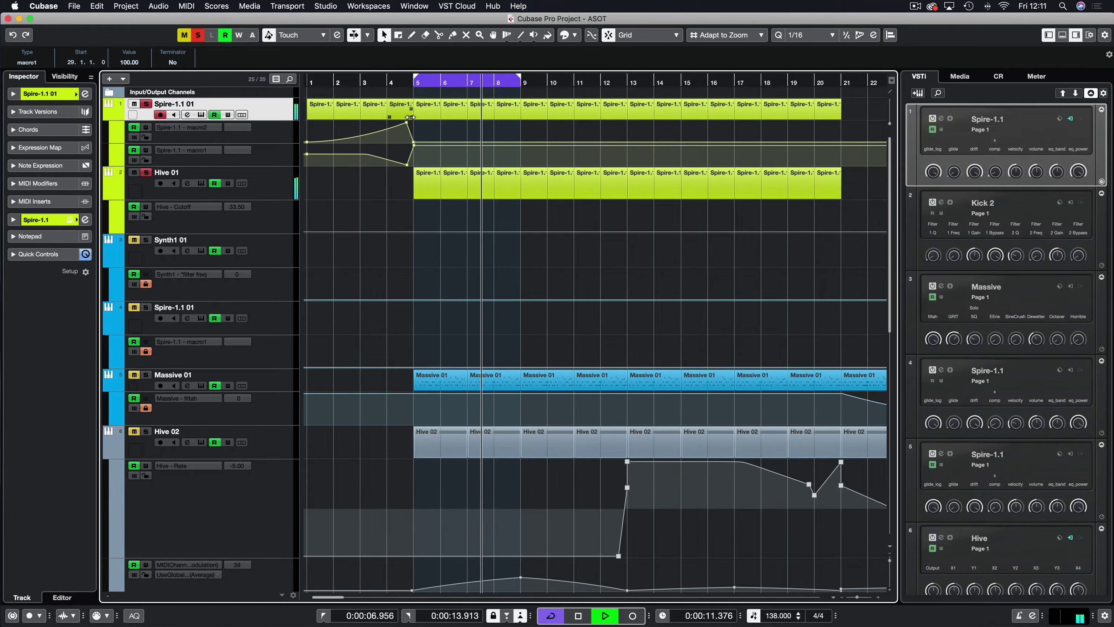
key(F3)
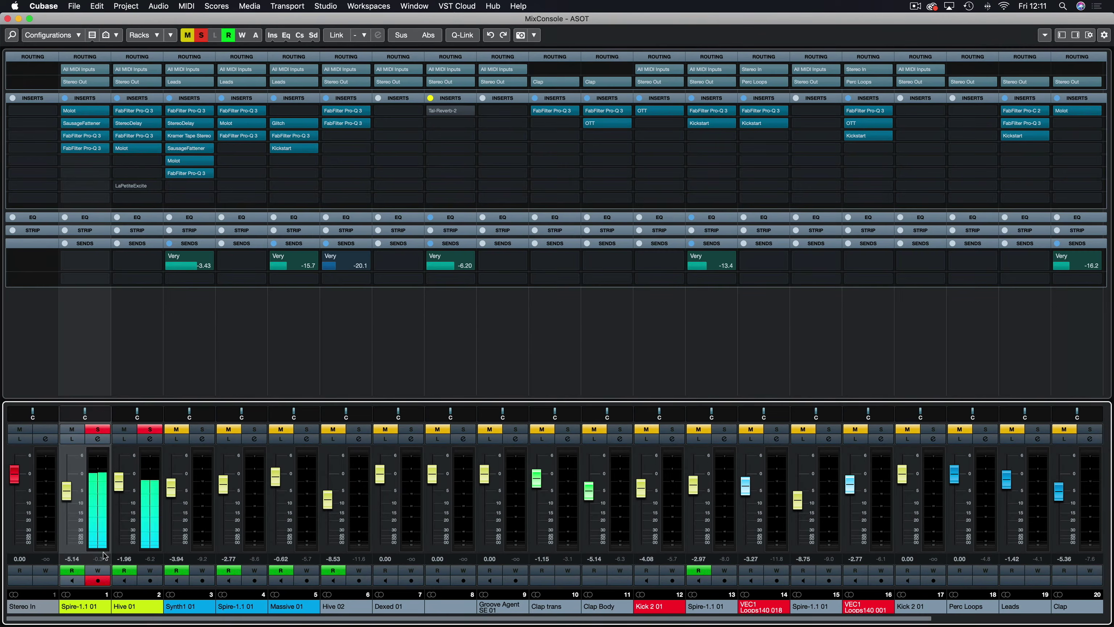
drag(119, 484, 121, 491)
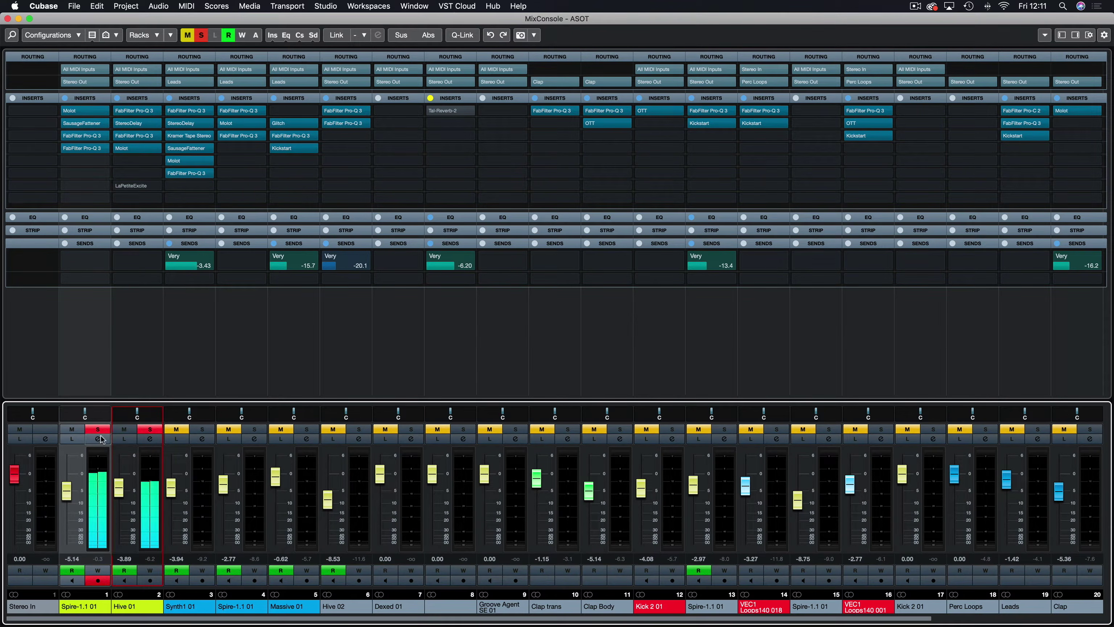
click(8, 18)
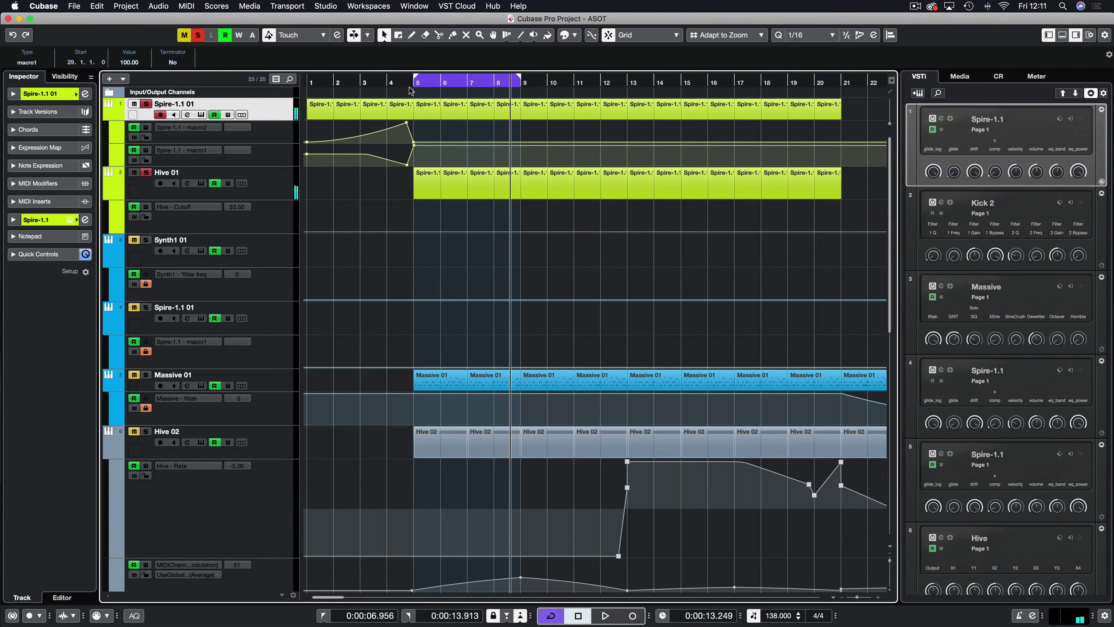
Step: Deactivate all solos and play the full mix from the start of the loop
key(KP_1)
click(197, 36)
key(space)
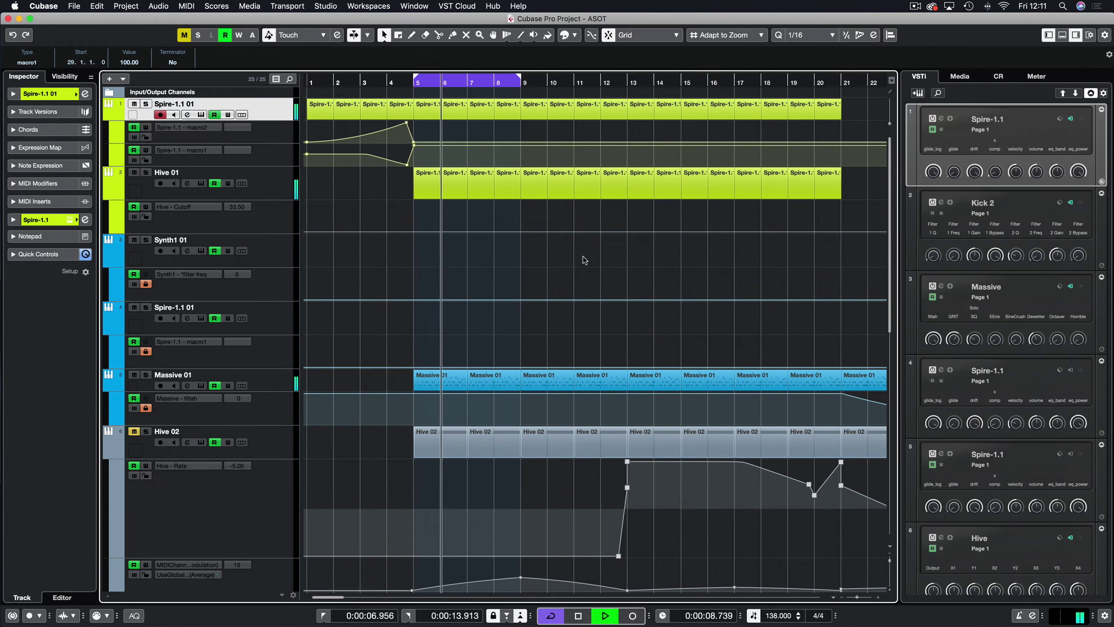
key(g)
key(g)
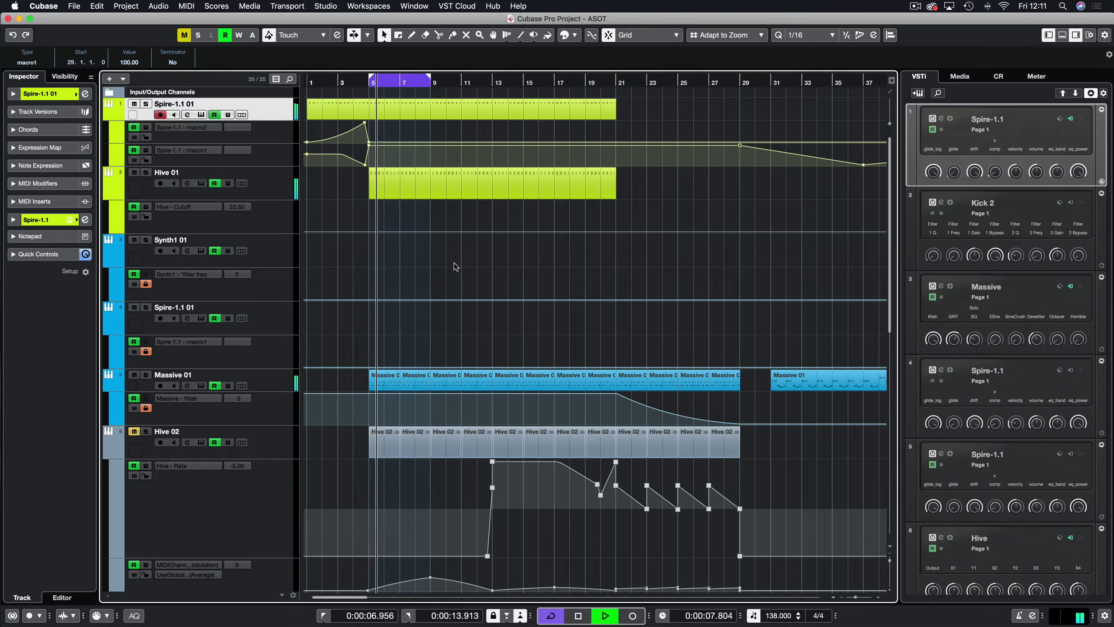
Step: Bypass SausageFattener and the last Pro-Q 3 on Spire-1.1 01, plus Molot and the second Pro-Q 3 on Hive 01
key(F3)
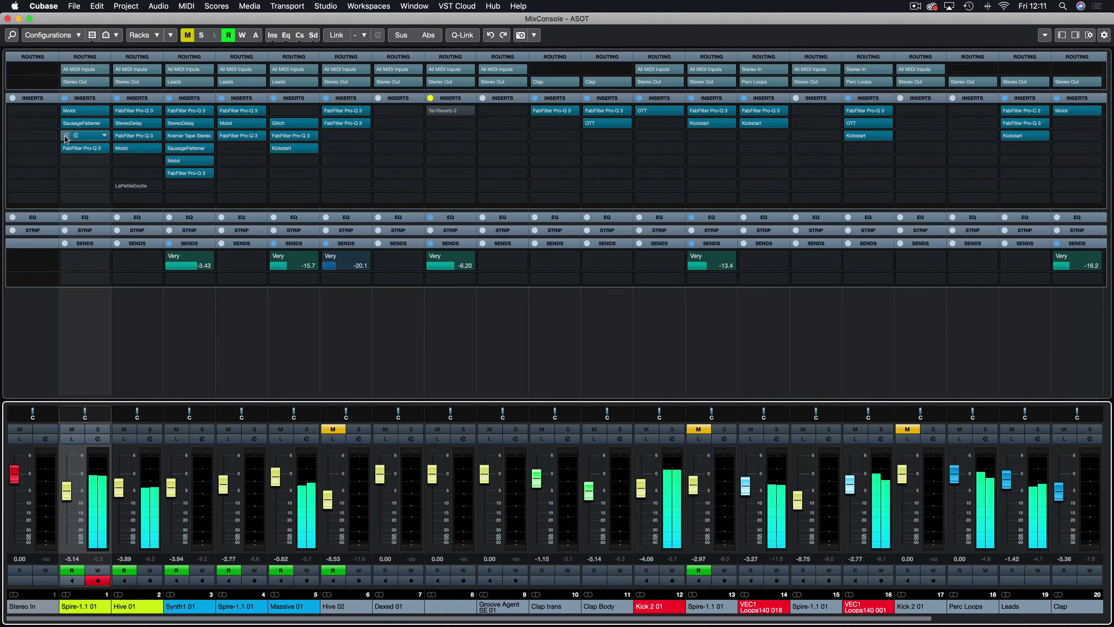
click(65, 124)
click(67, 148)
click(119, 148)
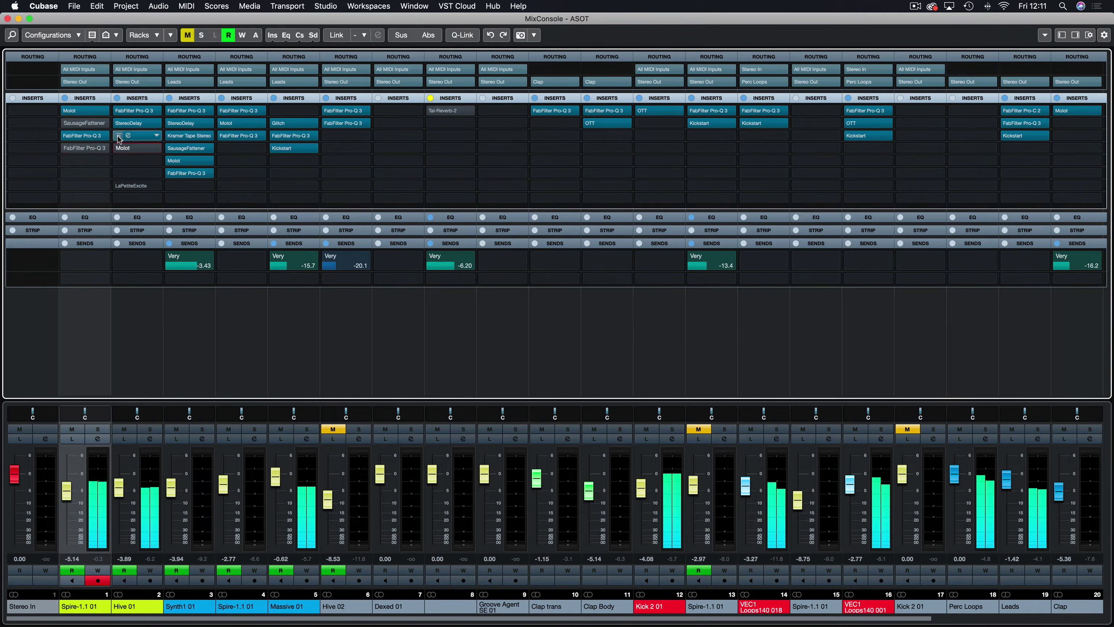
click(119, 135)
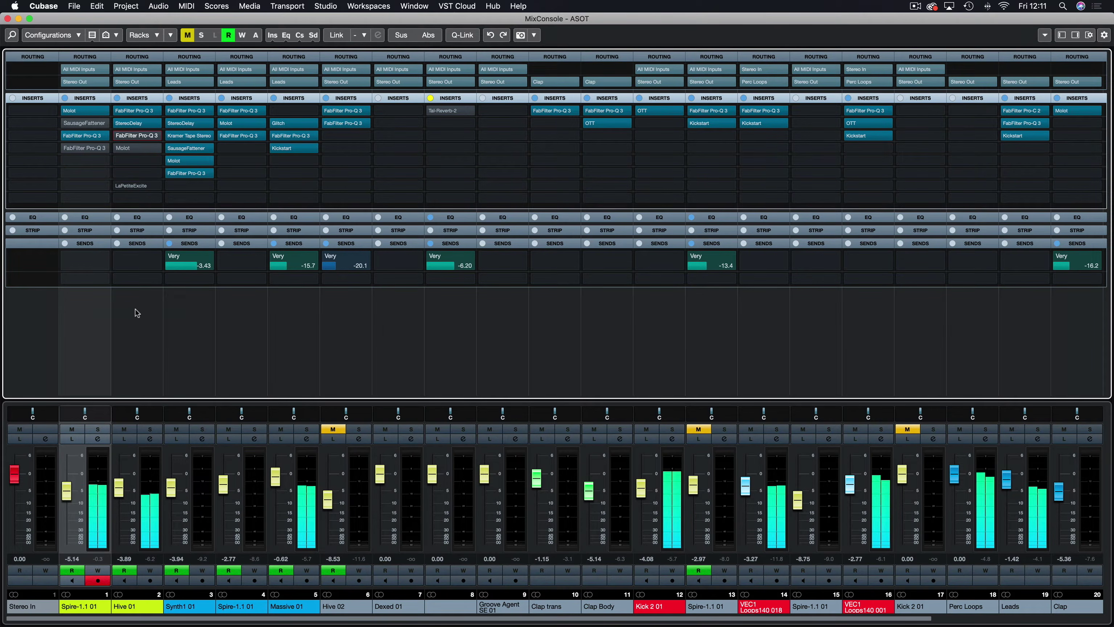
Step: Compare Hive 01 with the LaPetiteExcite insert on and off in the mix, leaving it bypassed
click(123, 186)
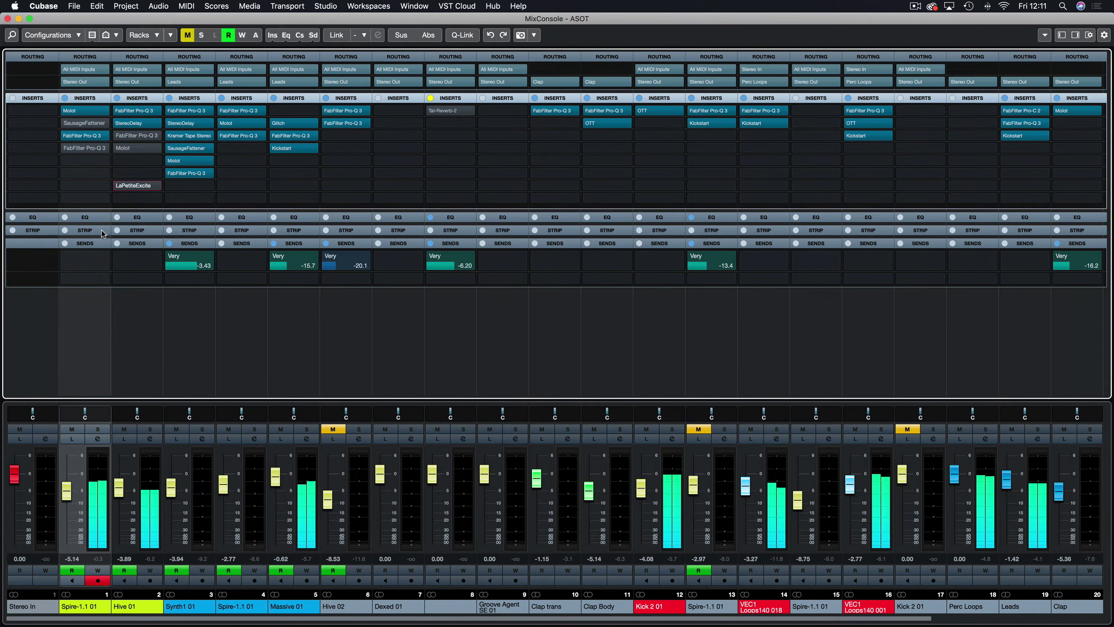
click(119, 185)
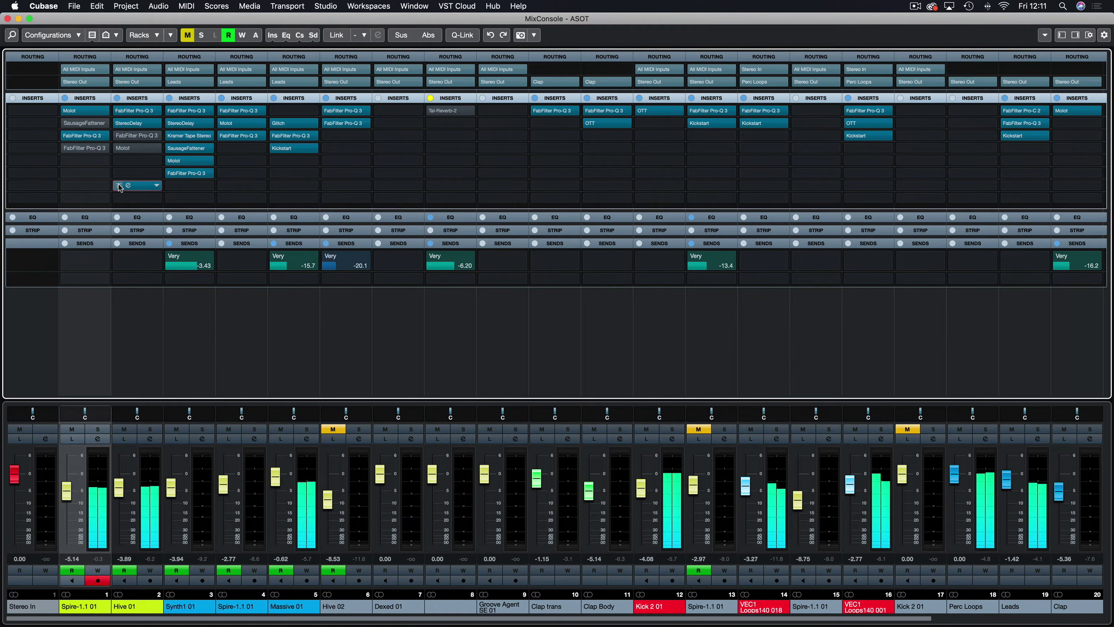
click(118, 185)
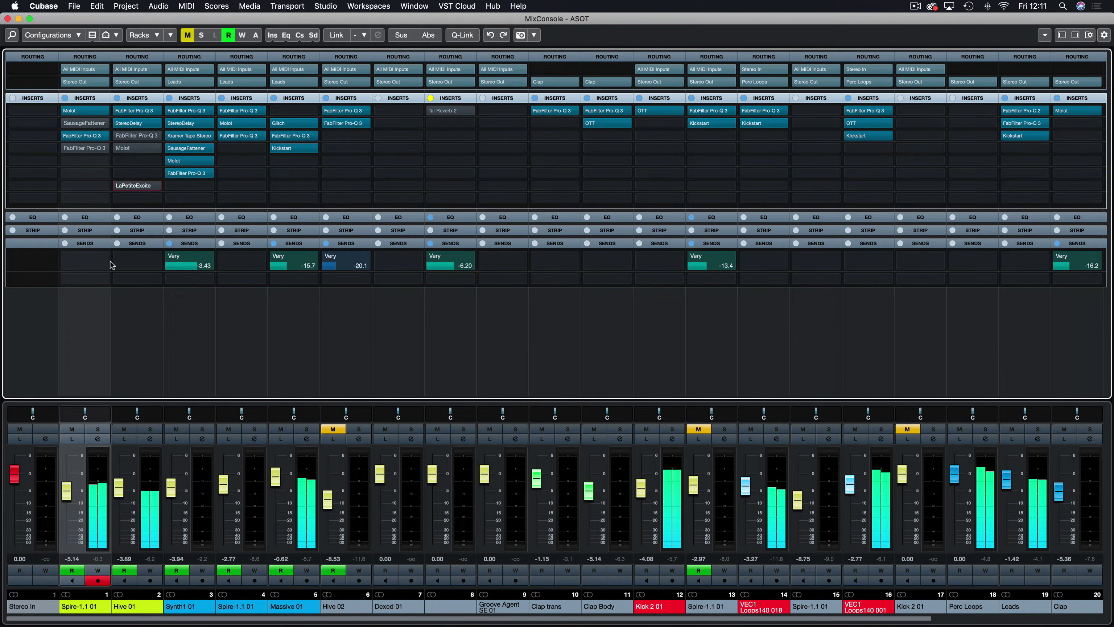
Step: Reactivate SausageFattener and the last Pro-Q 3 on Spire-1.1 01, and the second Pro-Q 3 and Molot on Hive 01
click(66, 123)
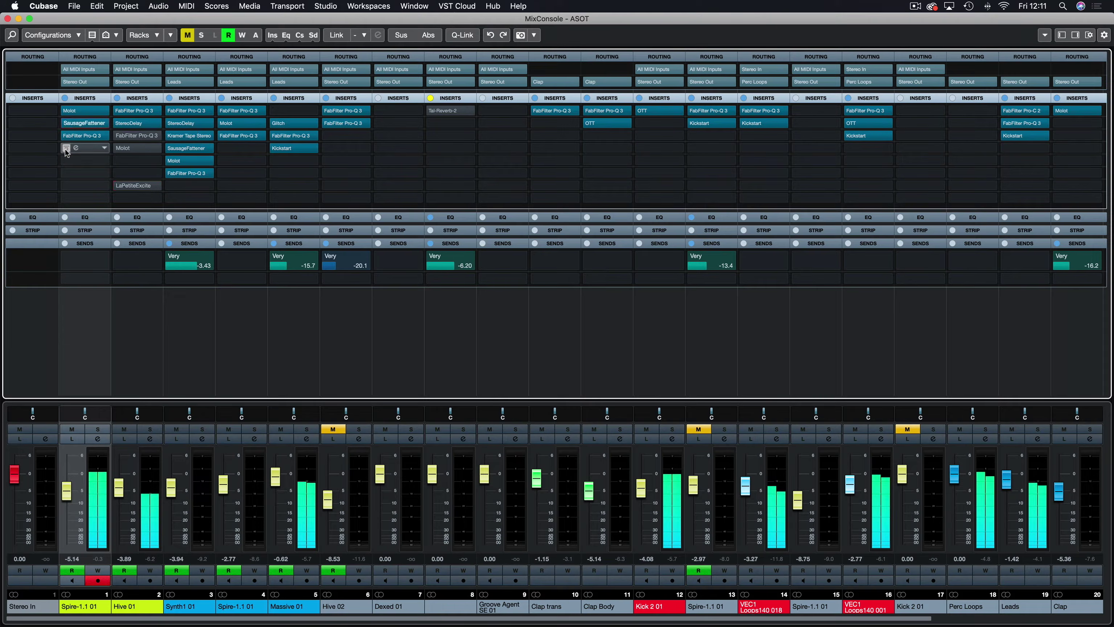
click(65, 148)
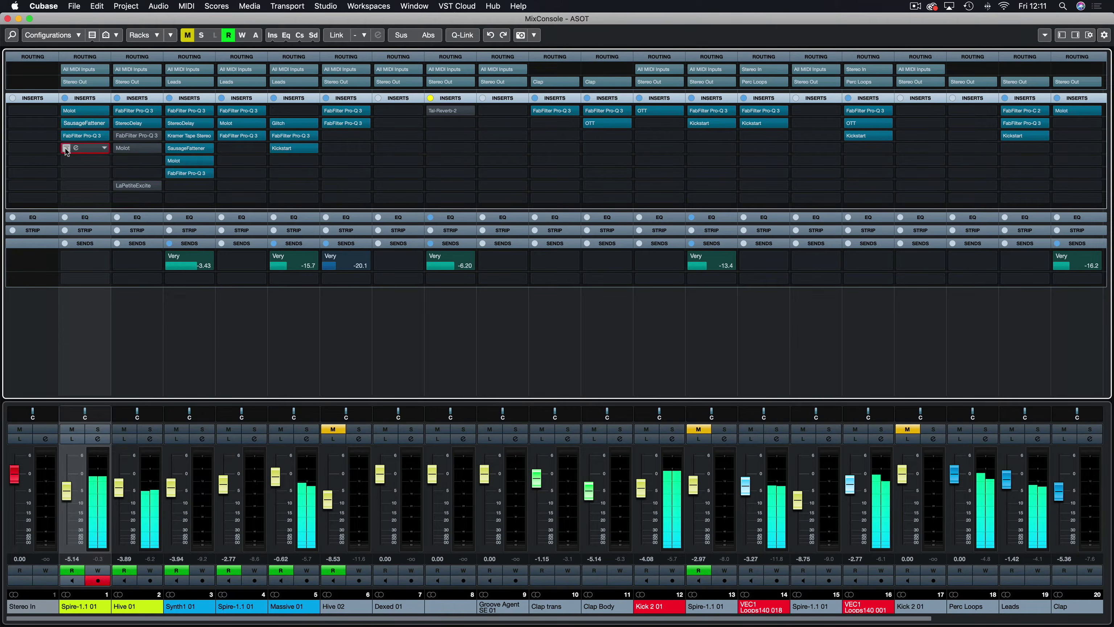
click(119, 135)
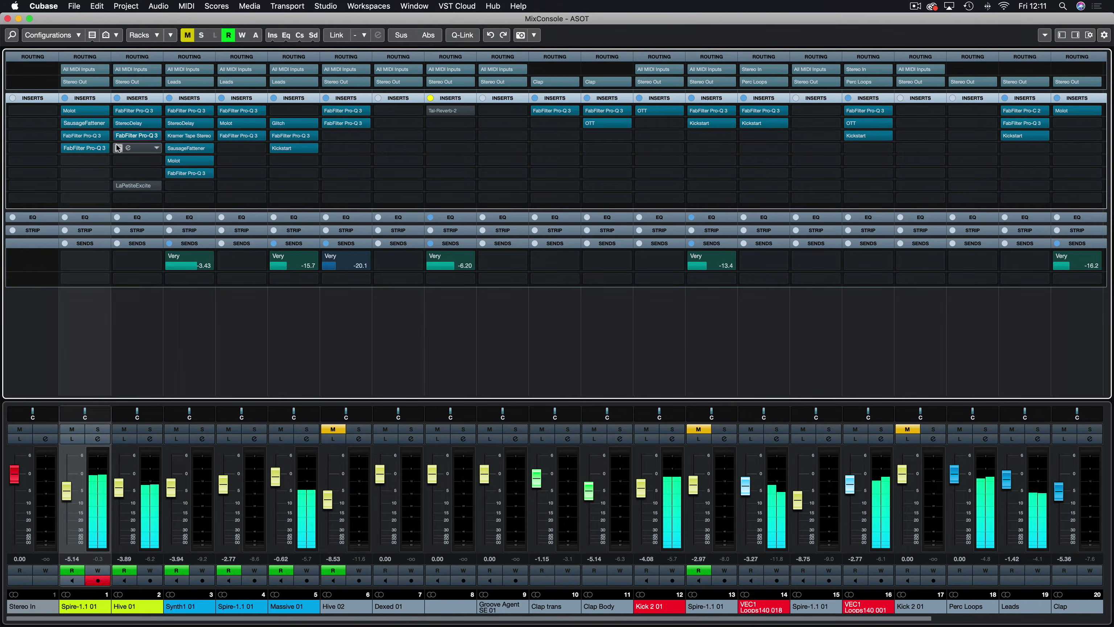
click(119, 148)
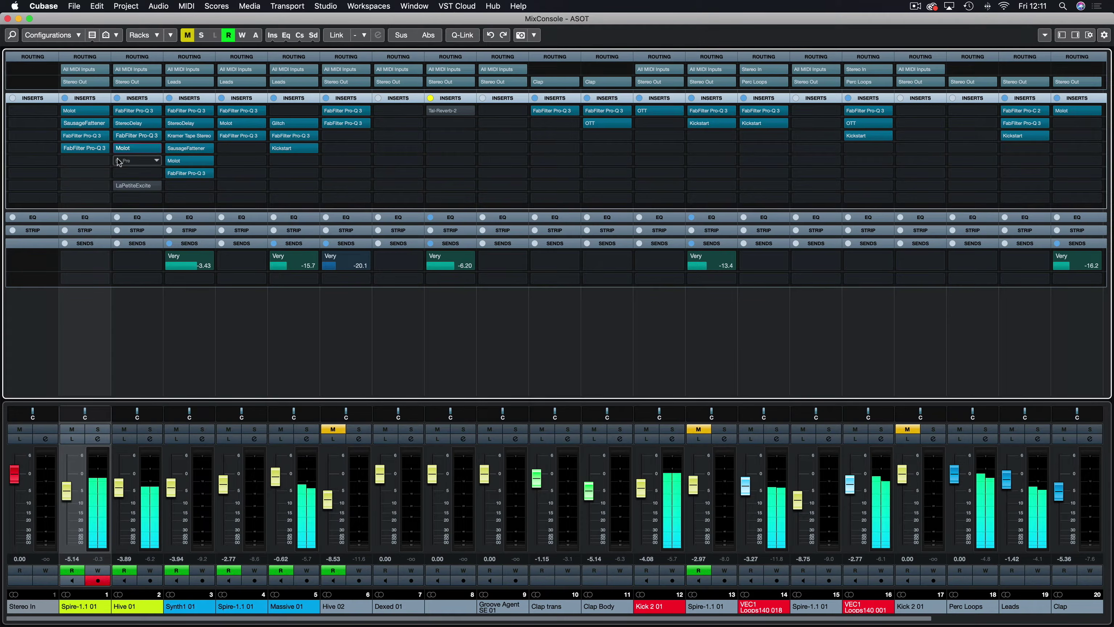
Step: Lower the Hive 01 fader to -4.49 and briefly solo the channel
mouse_move(119, 487)
mouse_down()
mouse_move(120, 476)
mouse_move(114, 496)
mouse_up()
click(147, 430)
click(149, 430)
Step: Adjust the makeup gain of Hive 01's Molot compressor and set the channel fader to -3.51
click(132, 148)
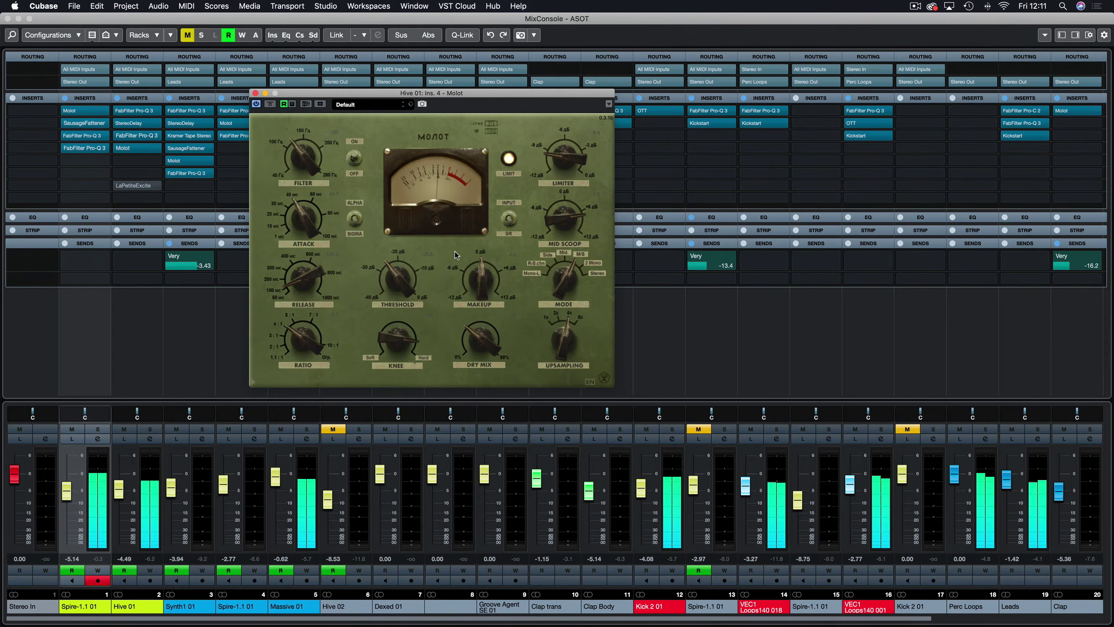
drag(484, 279, 469, 302)
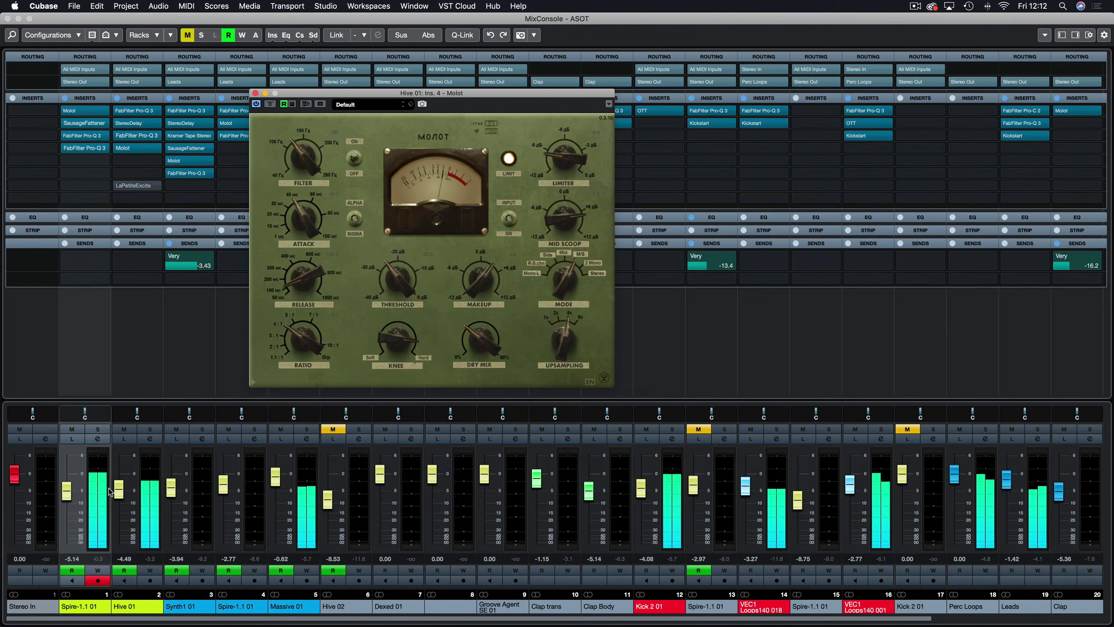
drag(119, 489, 119, 485)
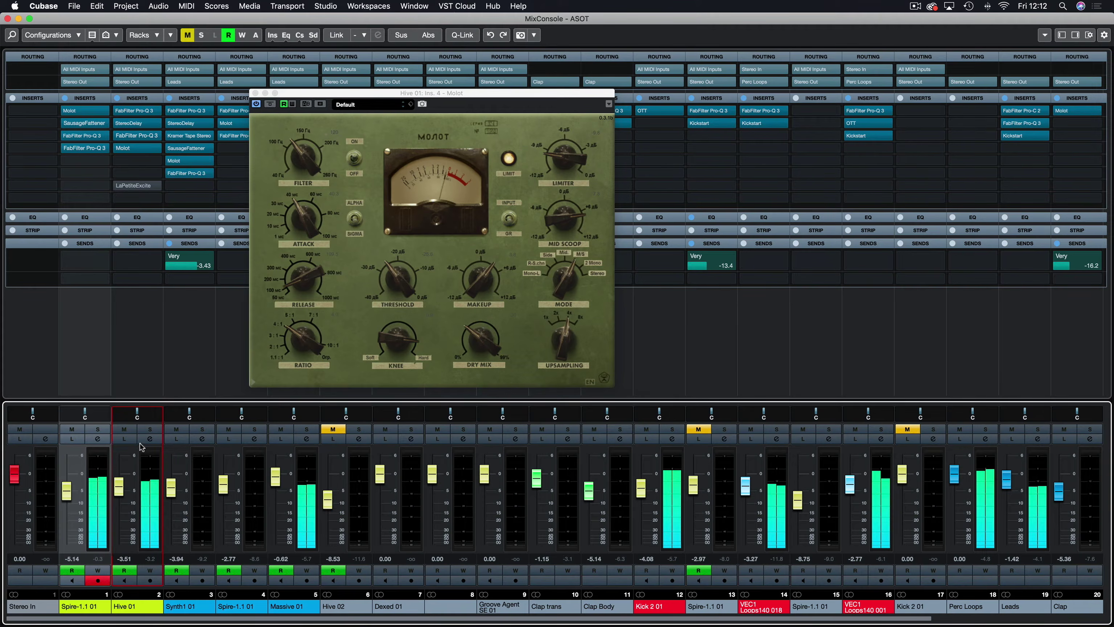
Step: Audition Hive 01 soloed with Spire-1.1 01 and on its own, return to the full mix and close Molot
click(149, 429)
click(97, 428)
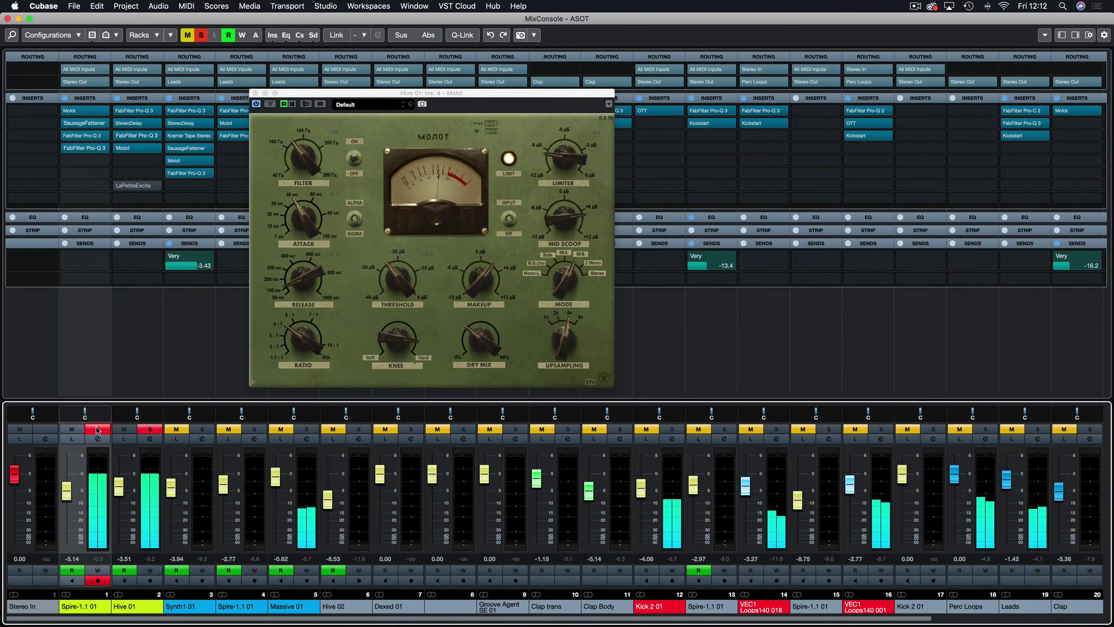
click(97, 429)
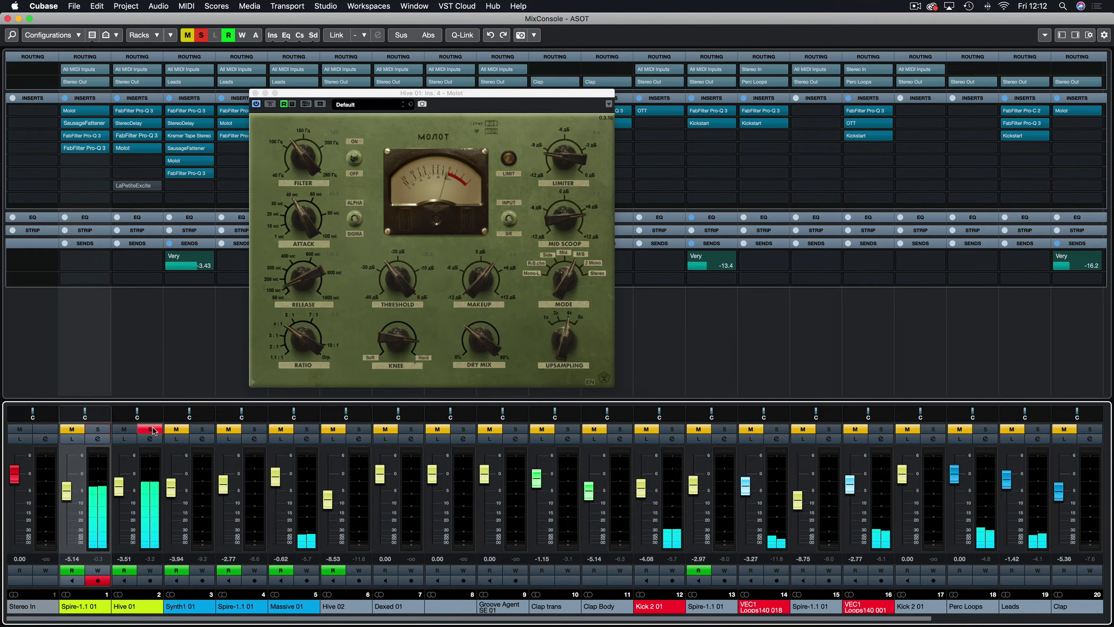
click(151, 429)
click(255, 93)
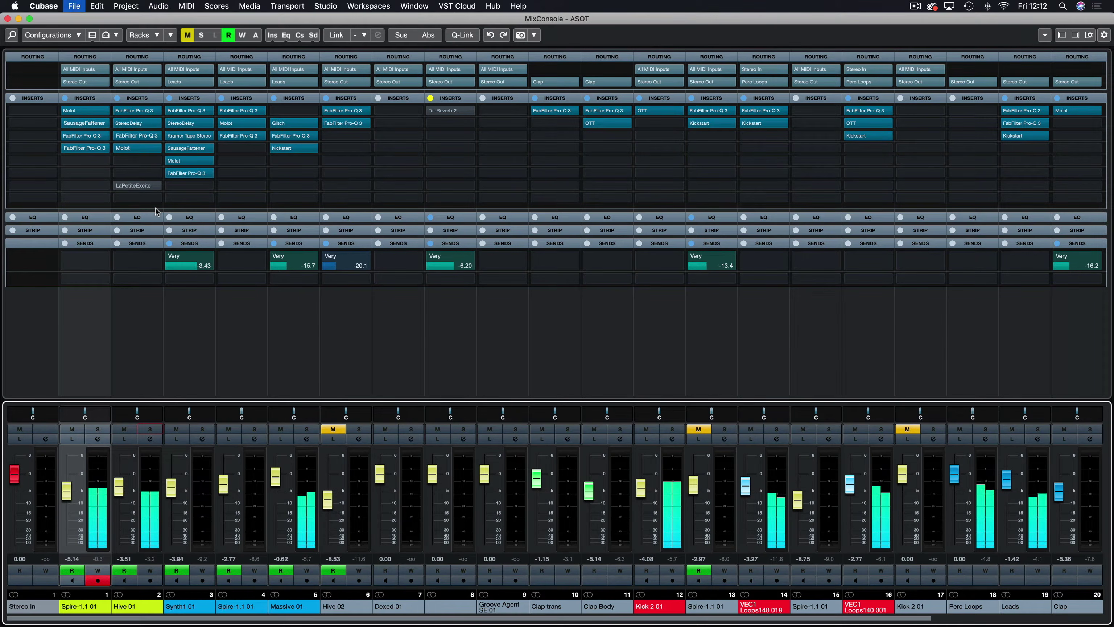
Step: Solo Hive 01 and try OneKnob Driver Stereo as its fifth insert with the drive at 2.8
click(150, 428)
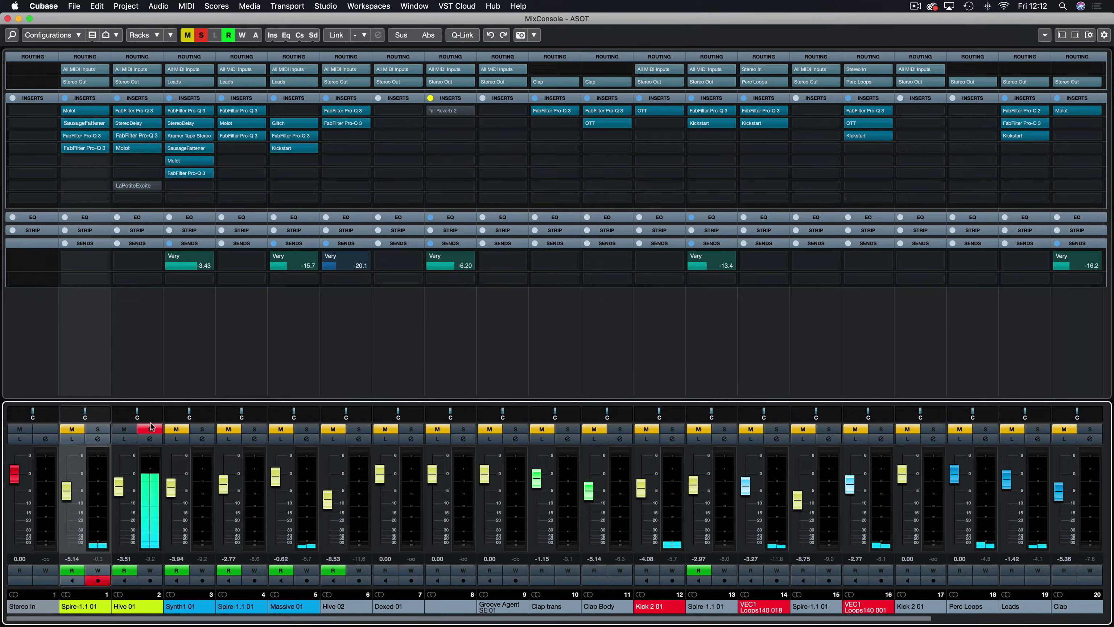
click(148, 161)
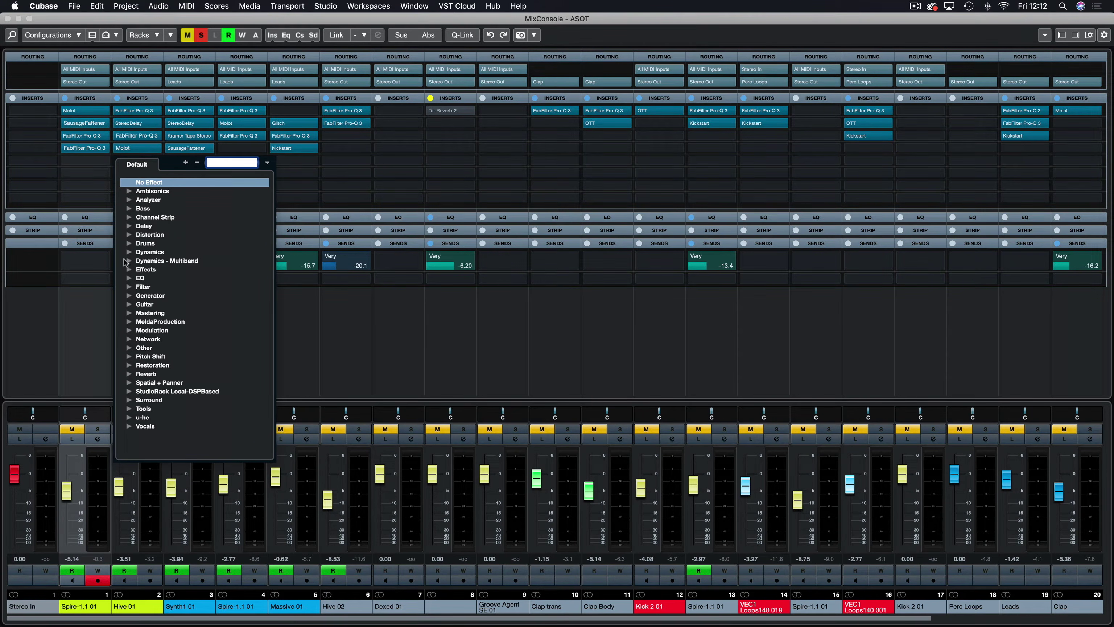
click(128, 235)
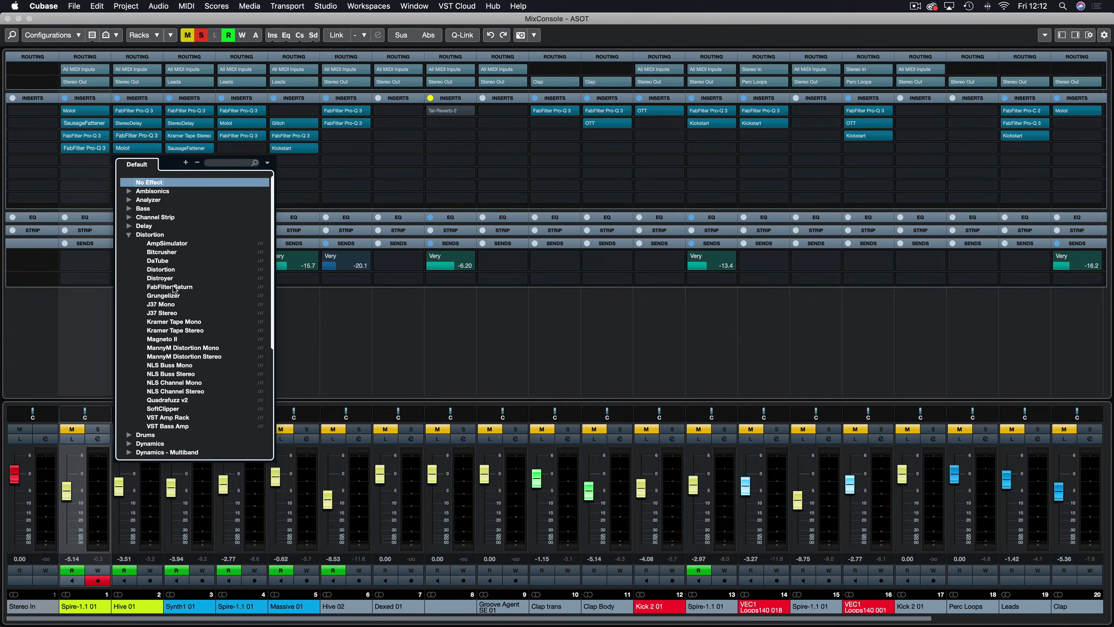
click(128, 235)
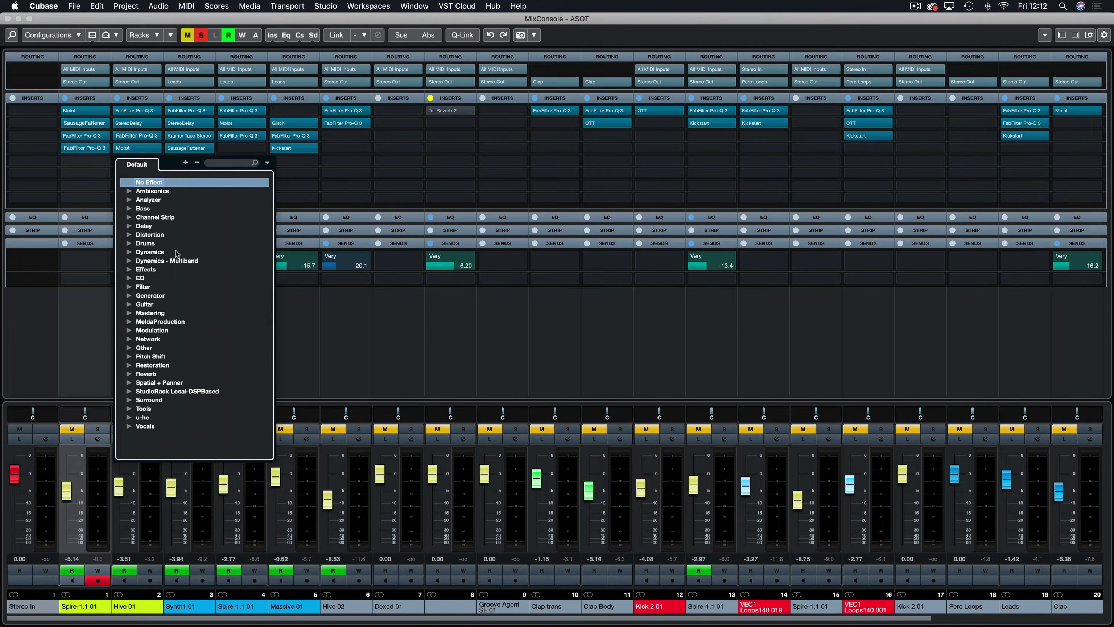
click(129, 348)
scroll(176, 366, down, 3)
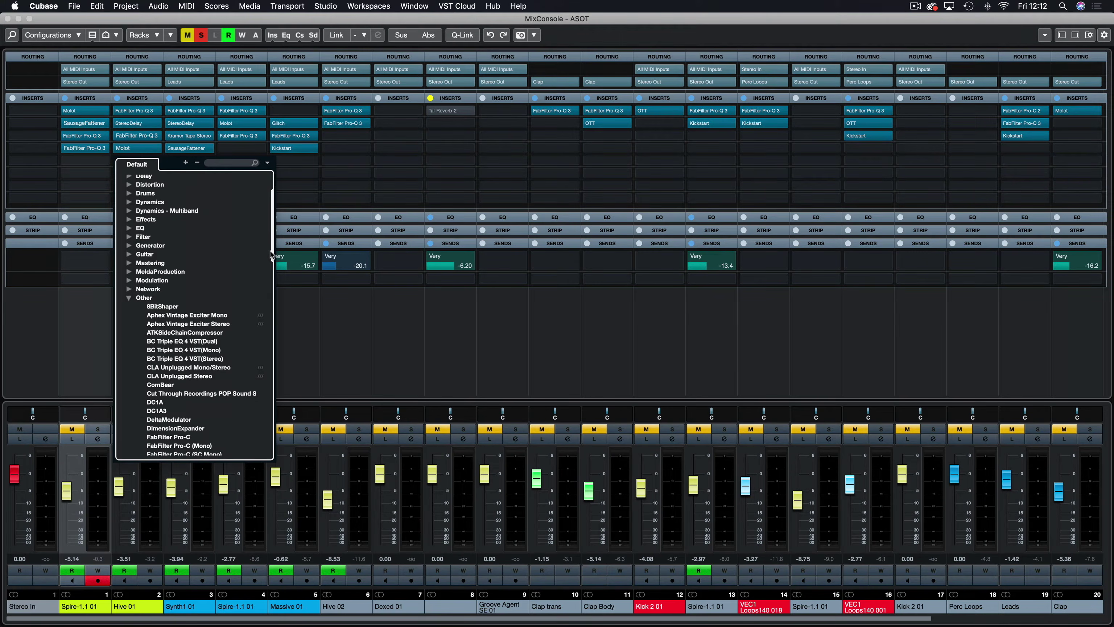
drag(271, 252, 266, 330)
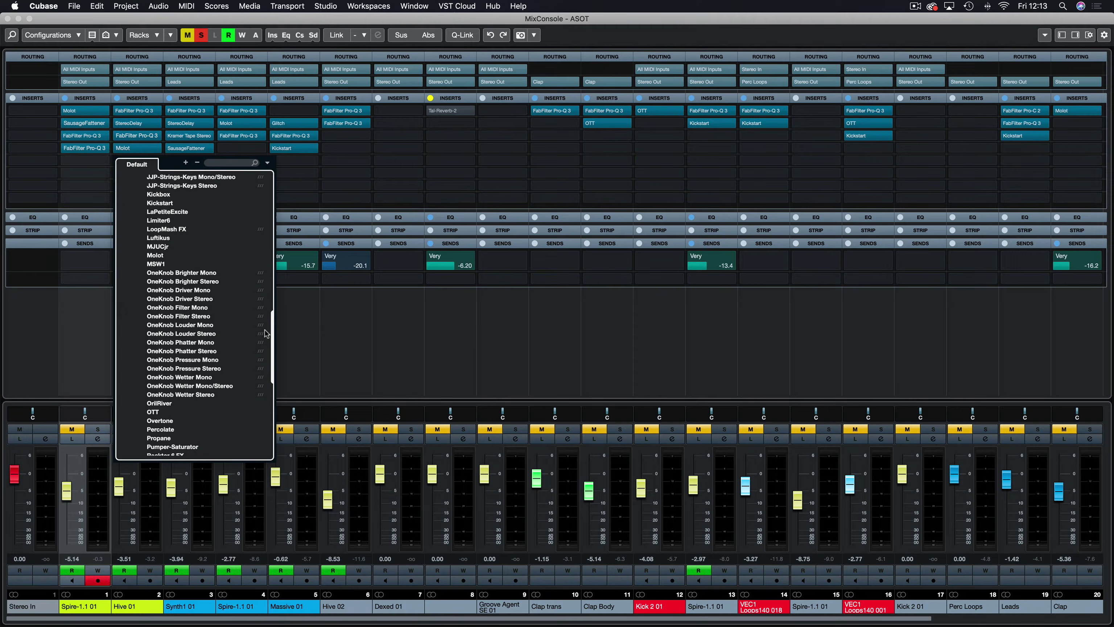
click(178, 298)
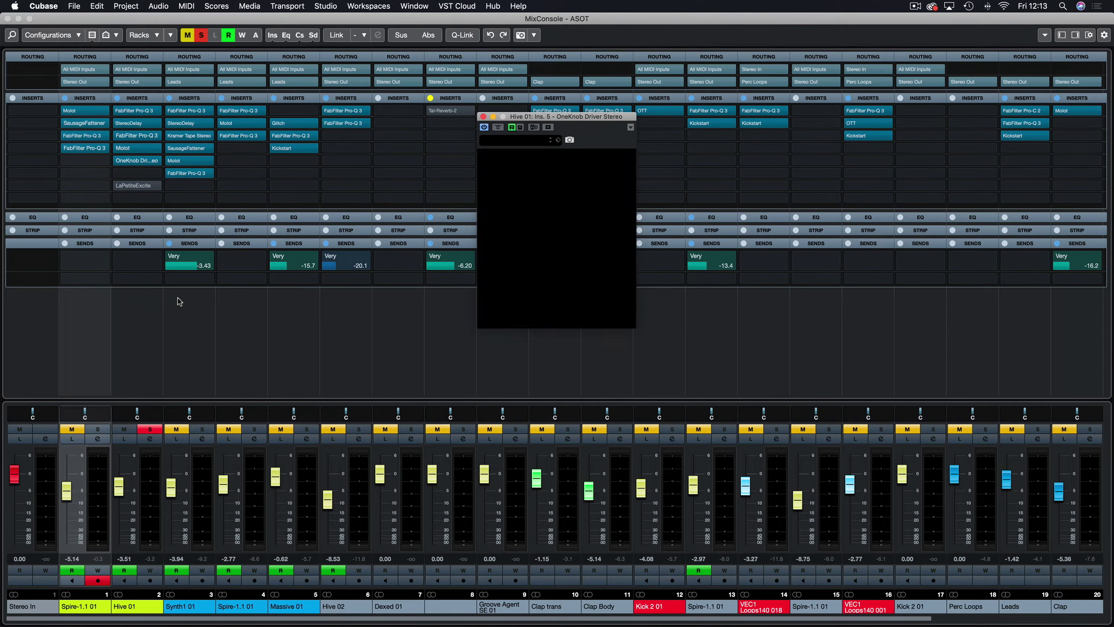
mouse_move(564, 239)
mouse_down()
mouse_move(557, 250)
mouse_move(558, 207)
mouse_move(558, 238)
mouse_up()
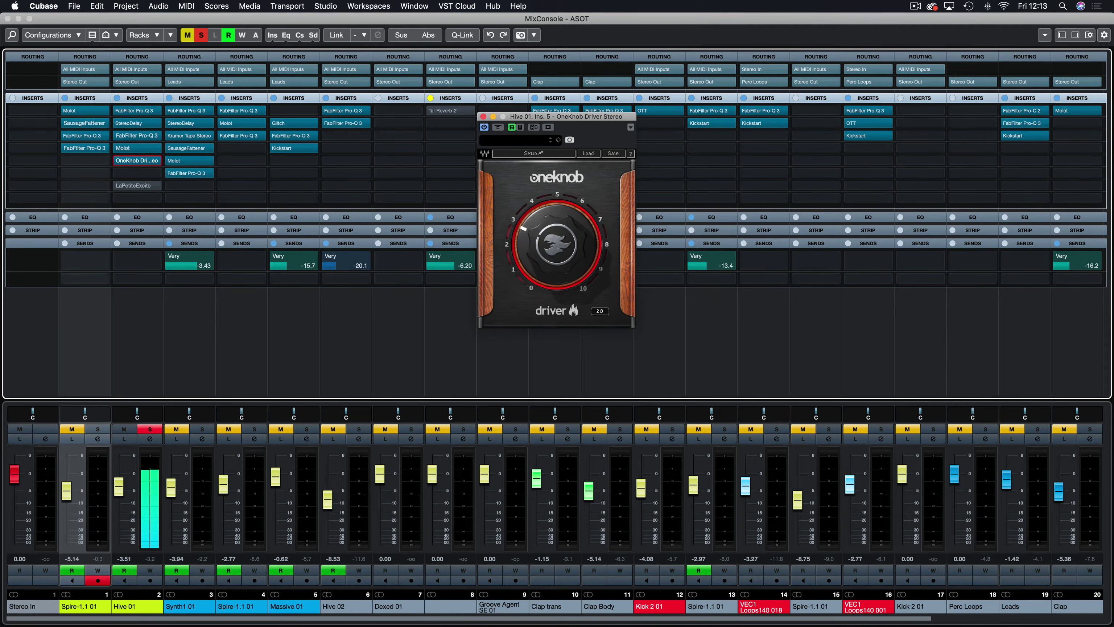
click(484, 116)
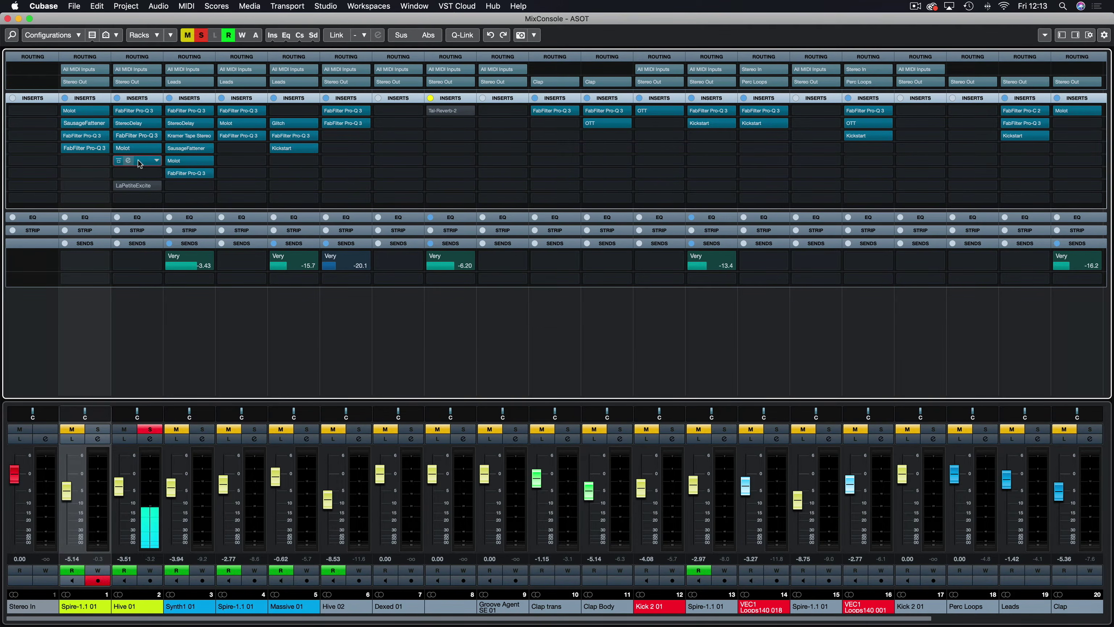
Step: Try RoughRider in place of OneKnob Driver on Hive 01 and adjust its sensitivity
click(156, 161)
scroll(212, 368, down, 3)
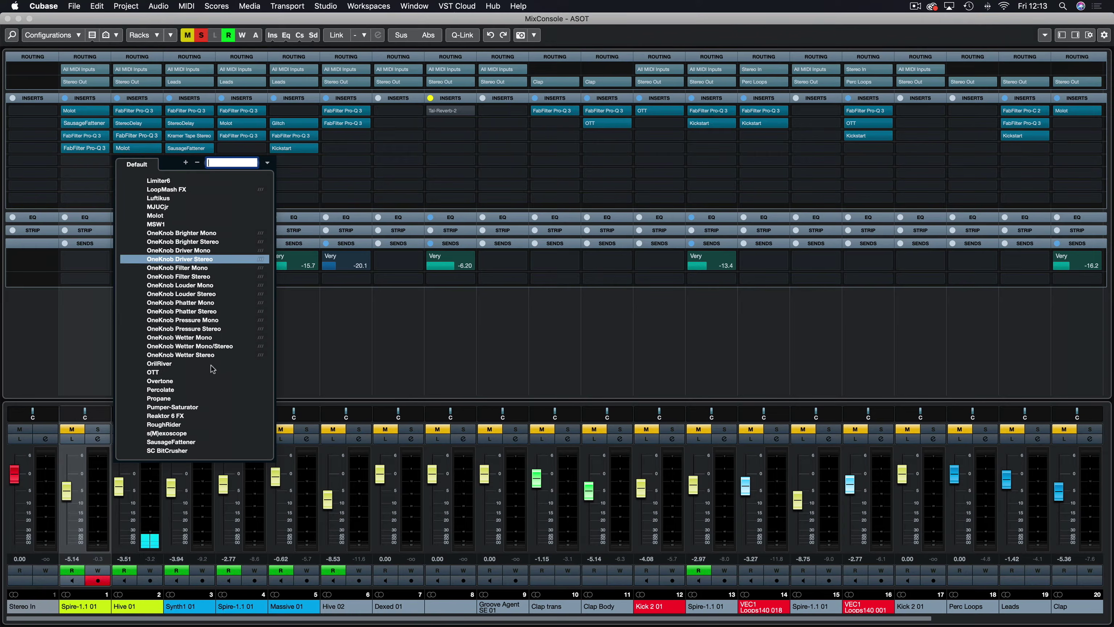
click(175, 425)
click(625, 228)
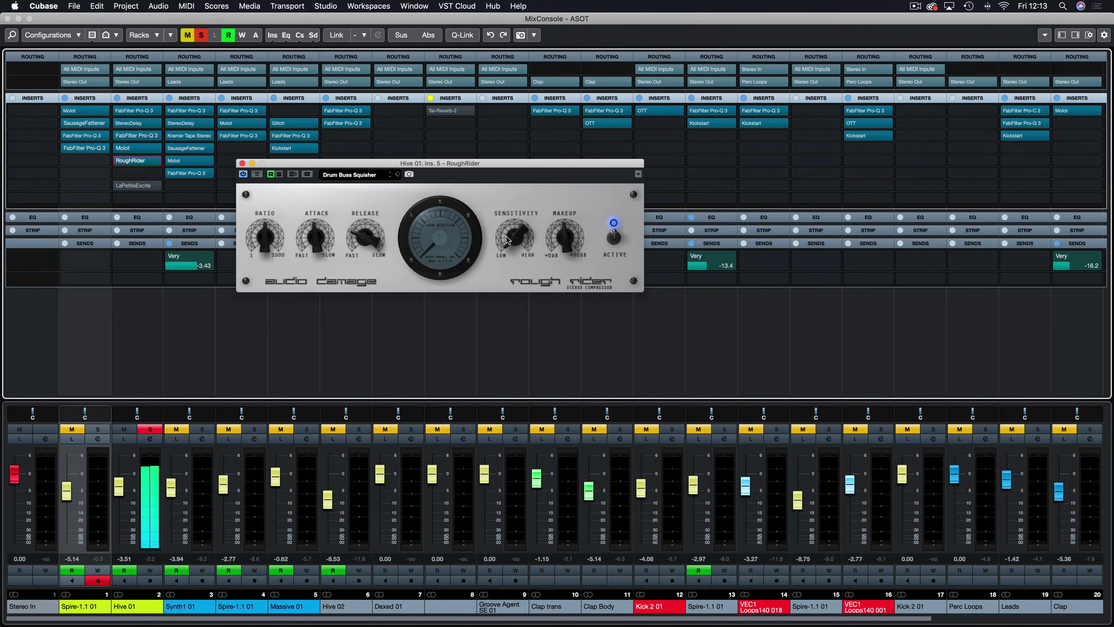
drag(508, 233, 510, 182)
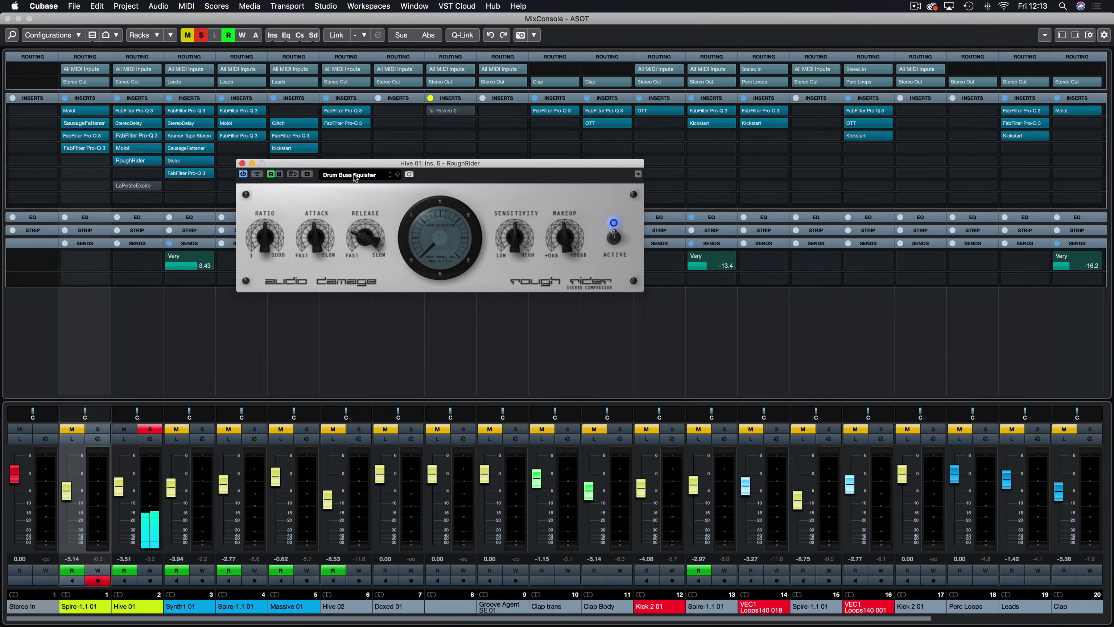
click(363, 175)
click(489, 185)
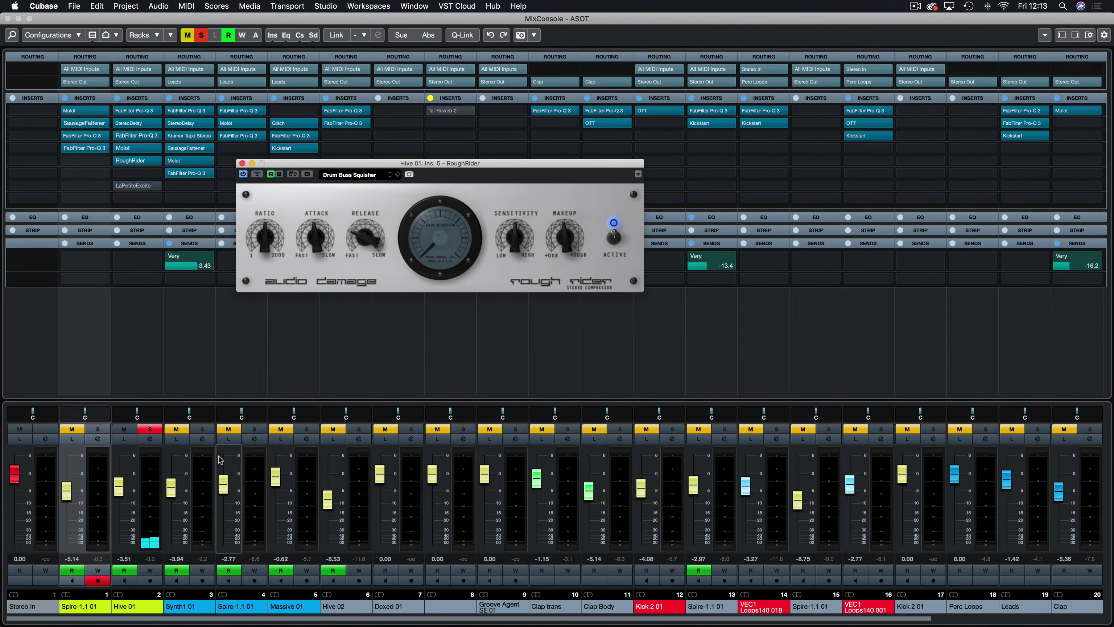
Step: Try TubeSaturatorVintage in place of RoughRider on Hive 01, dismiss its registration notice and close the plug-in window
click(132, 160)
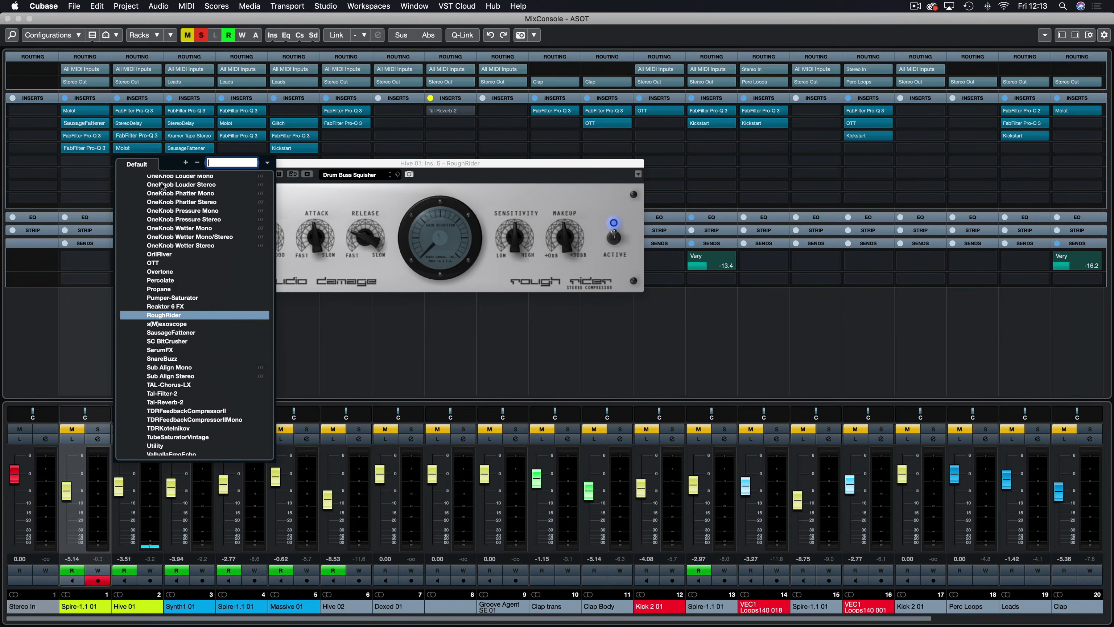
scroll(210, 383, down, 3)
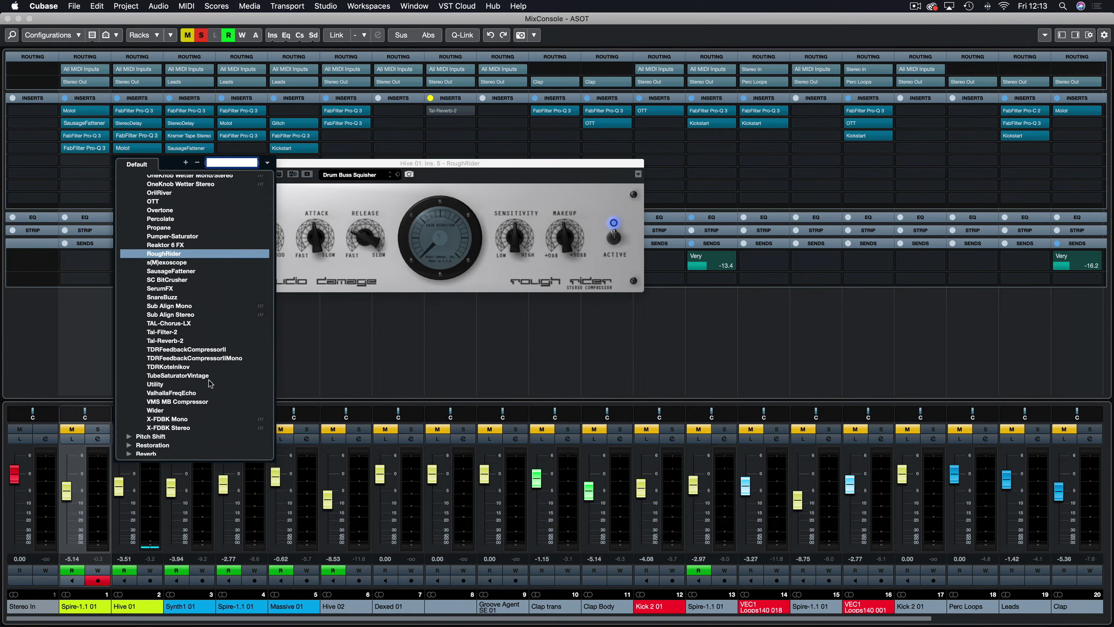
click(172, 376)
click(626, 228)
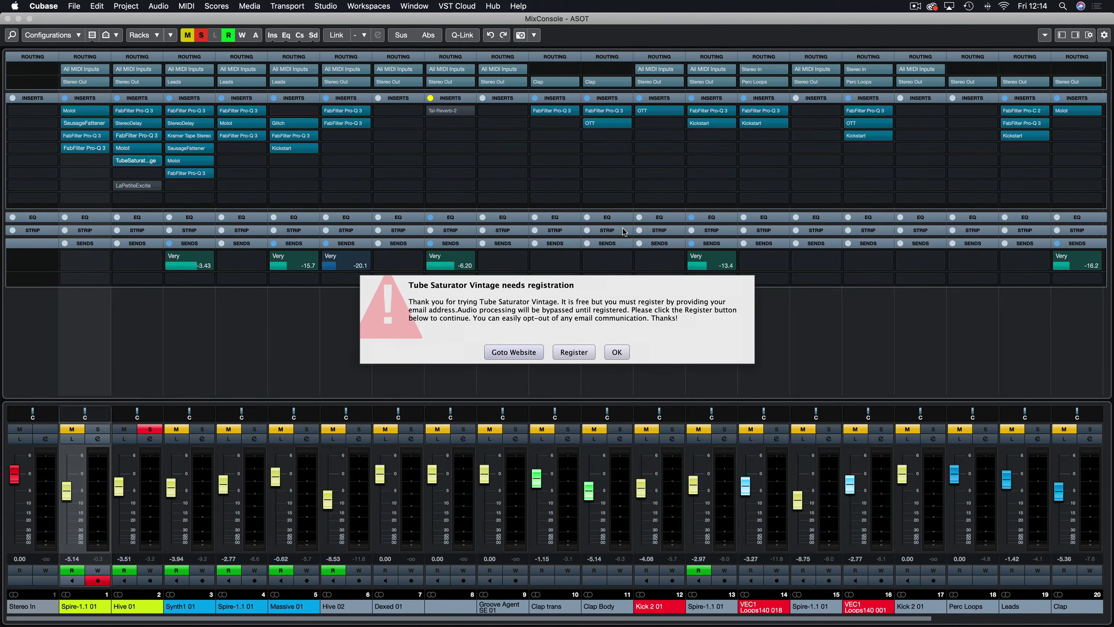
click(616, 352)
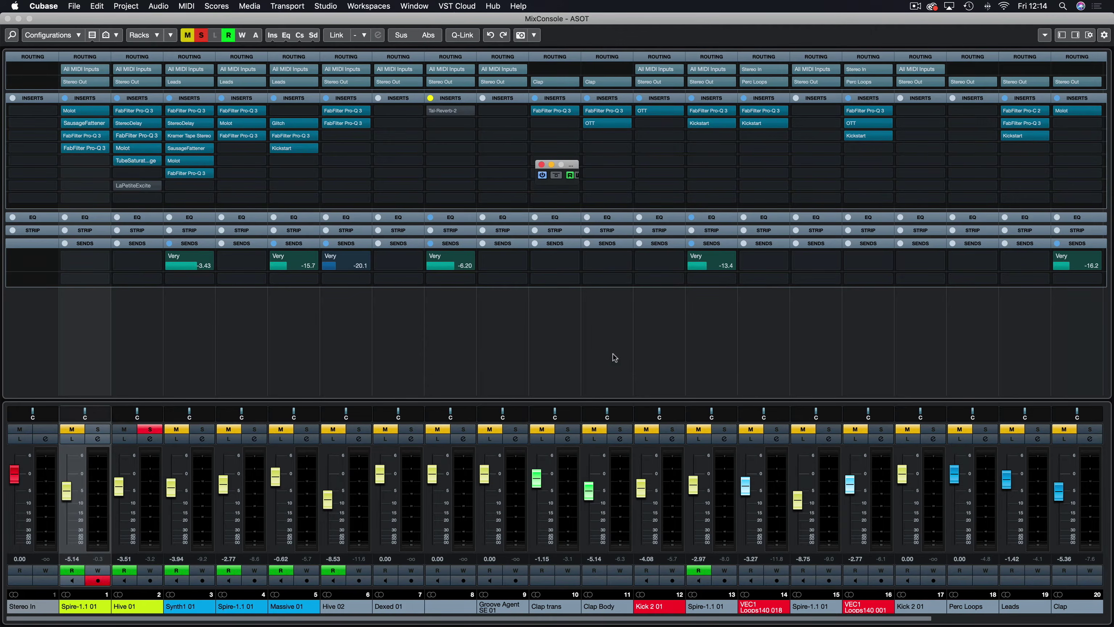
click(542, 169)
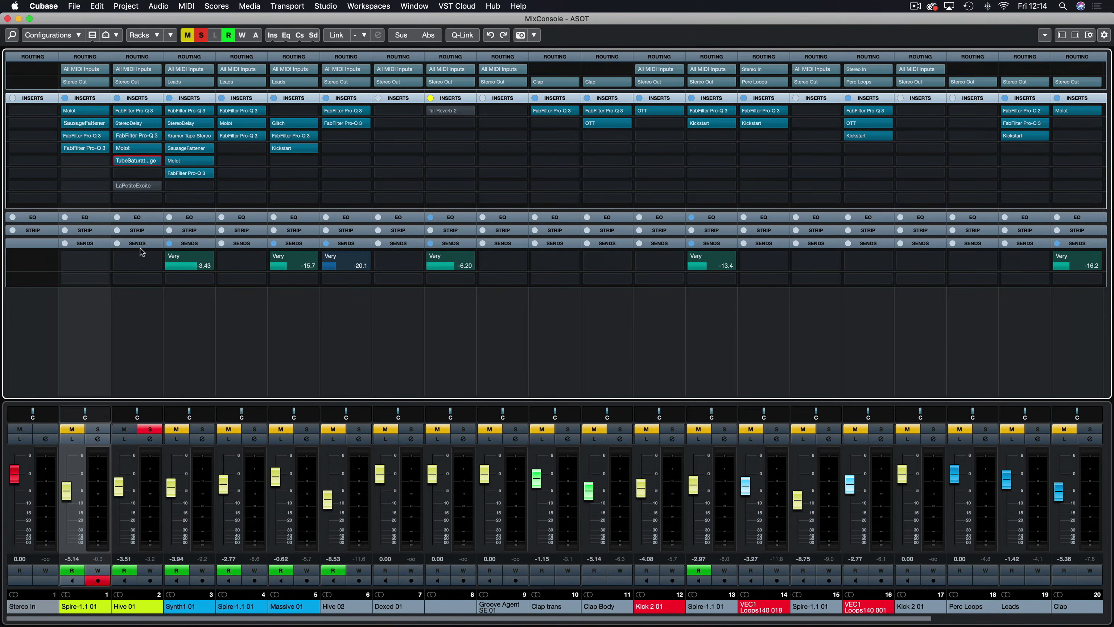
Step: Replace TubeSaturatorVintage on Hive 01 with the Magneto II distortion plug-in and move its window aside
click(158, 162)
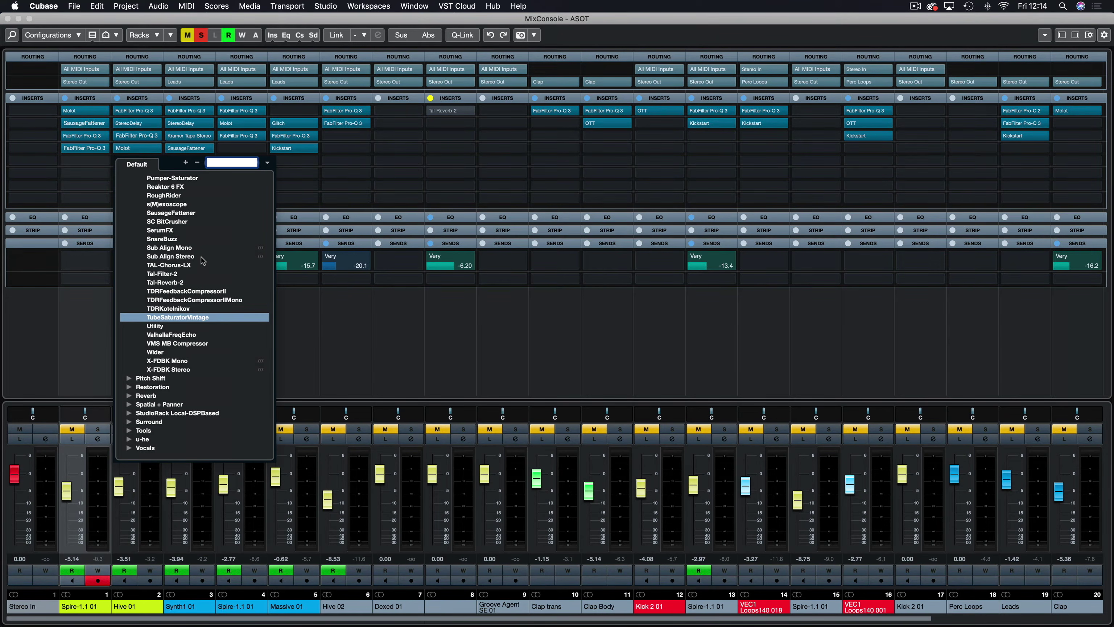
scroll(201, 257, up, 10)
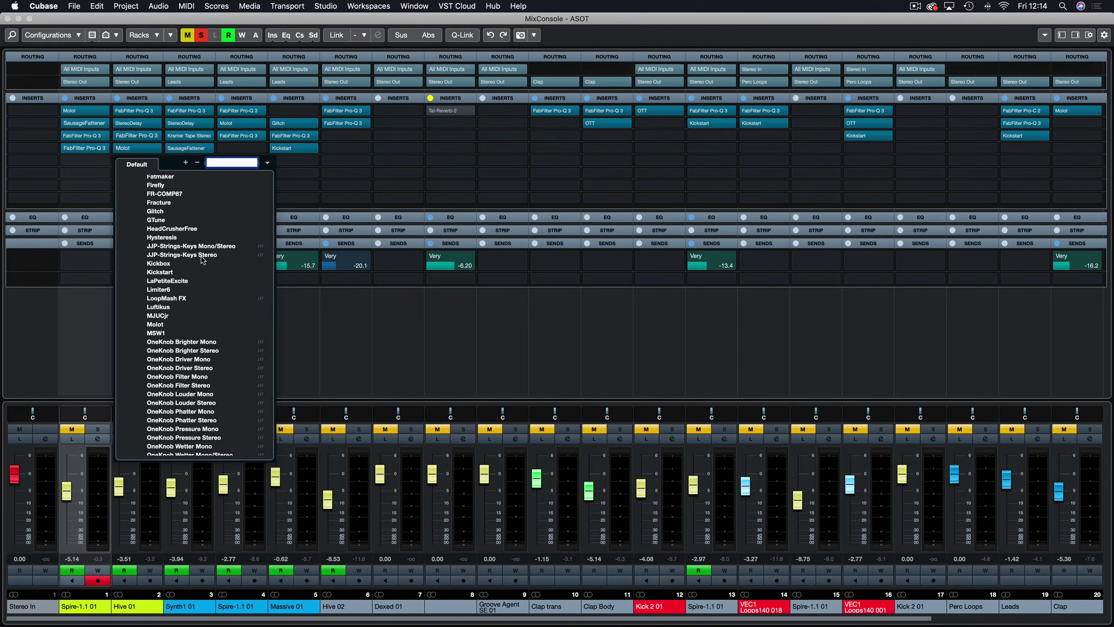
scroll(201, 255, up, 5)
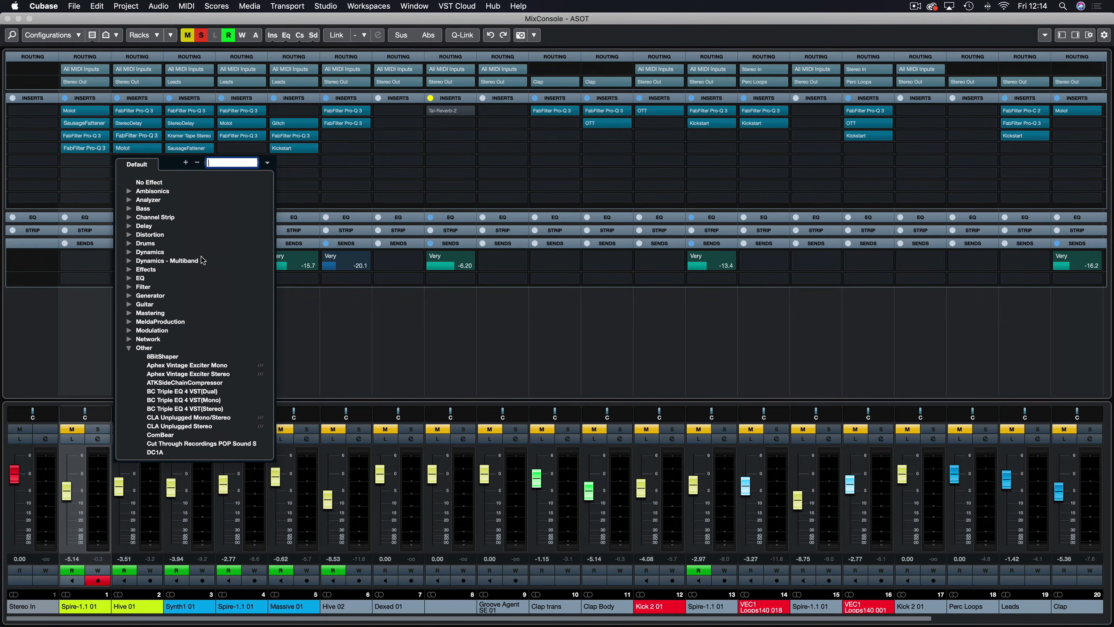
click(127, 234)
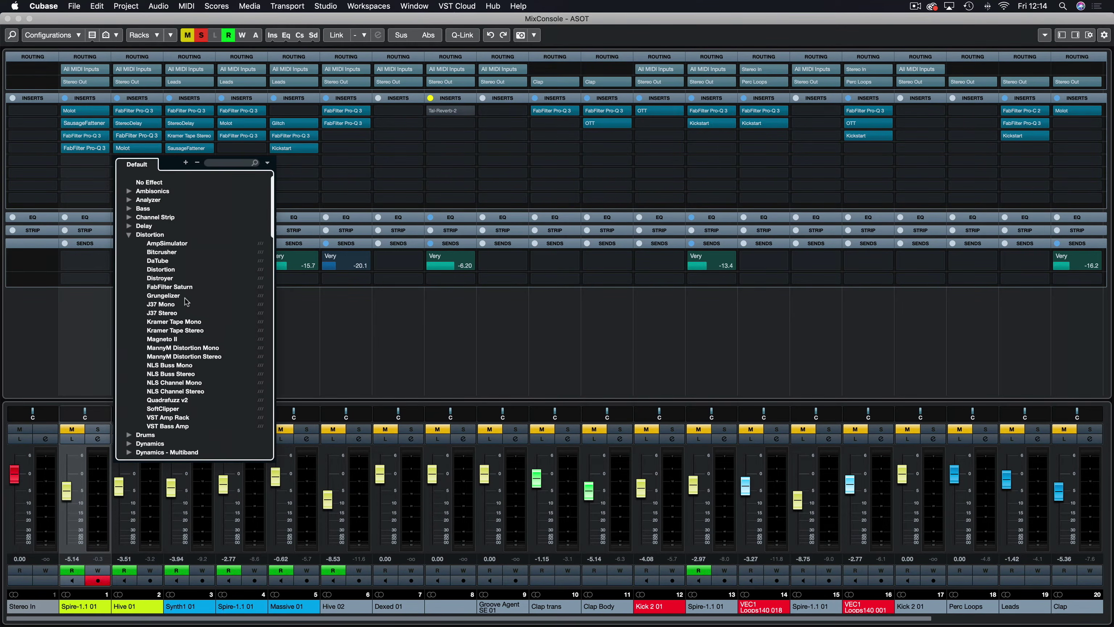
click(166, 339)
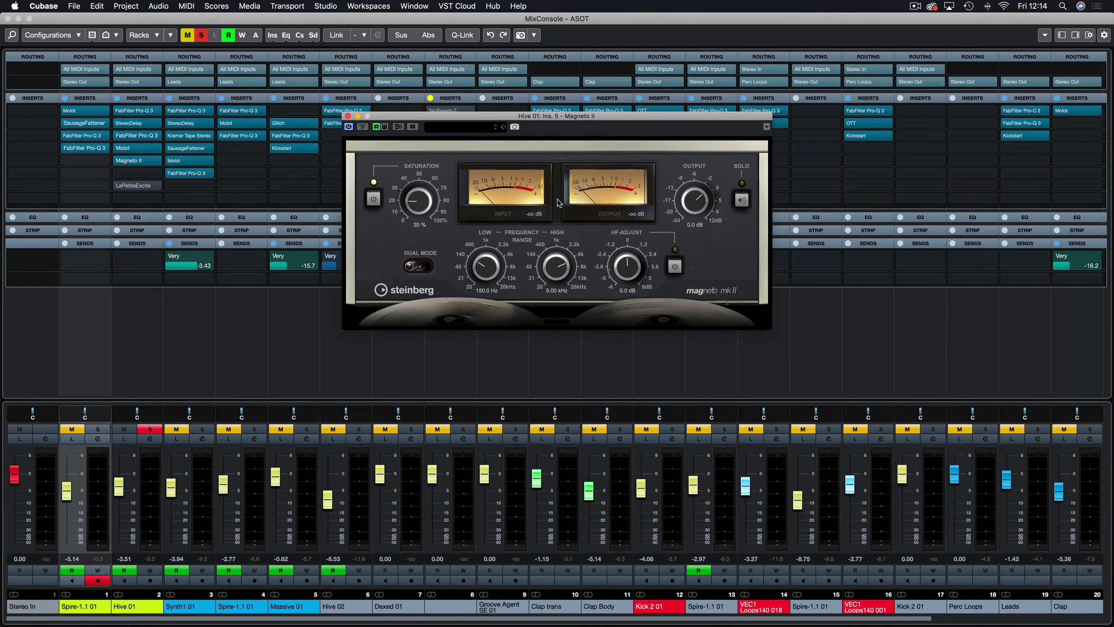
drag(542, 116, 389, 149)
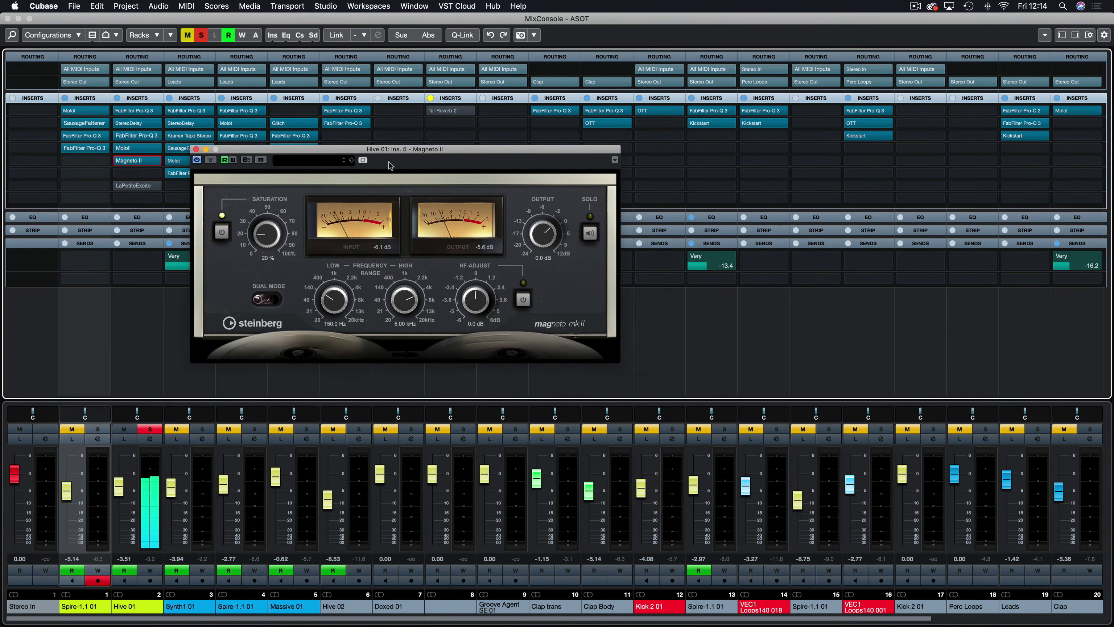
Step: Set Magneto II's saturation to 74%, low frequency to 159.2 Hz, high frequency to 12.75 kHz and HF-Adjust to -0.4 dB
drag(265, 232, 267, 192)
drag(337, 301, 345, 213)
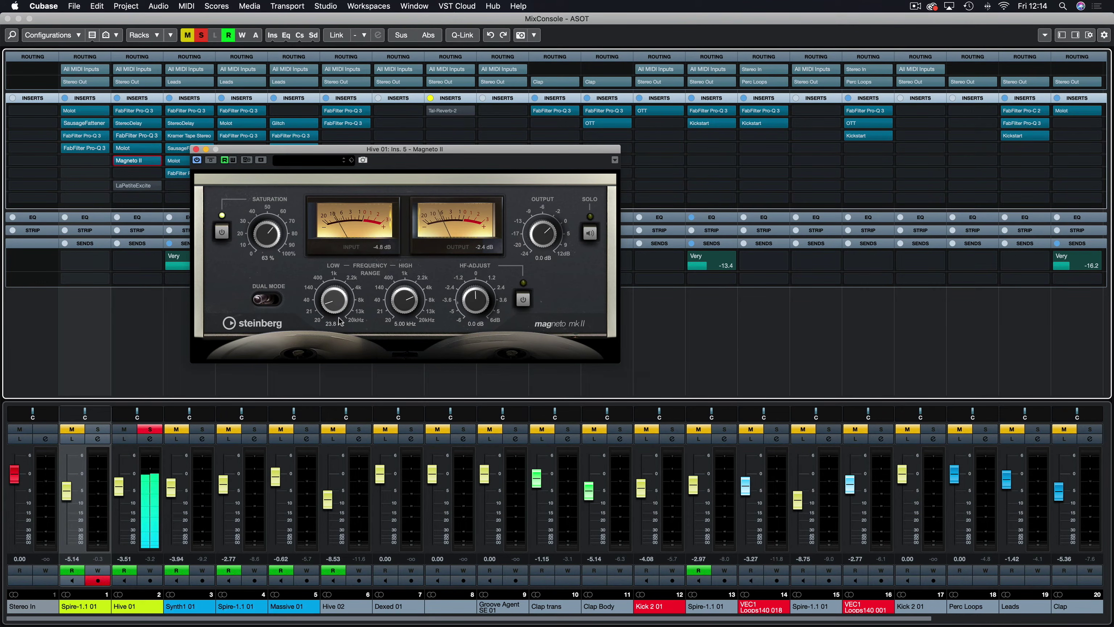
drag(339, 318, 337, 301)
click(264, 300)
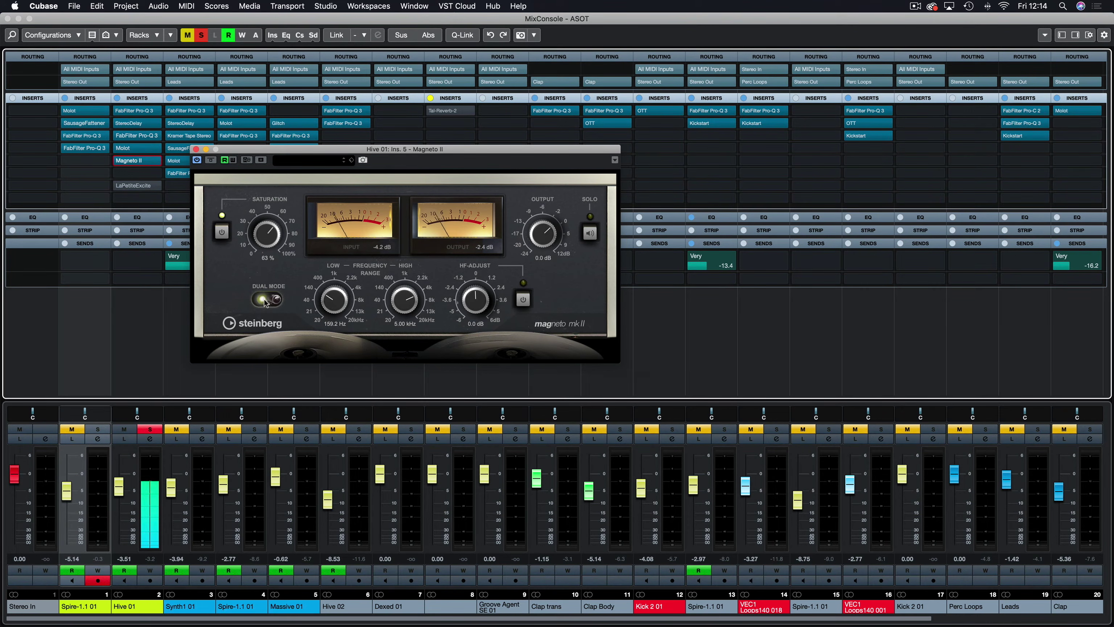
click(264, 300)
drag(404, 301, 484, 305)
drag(270, 228, 274, 224)
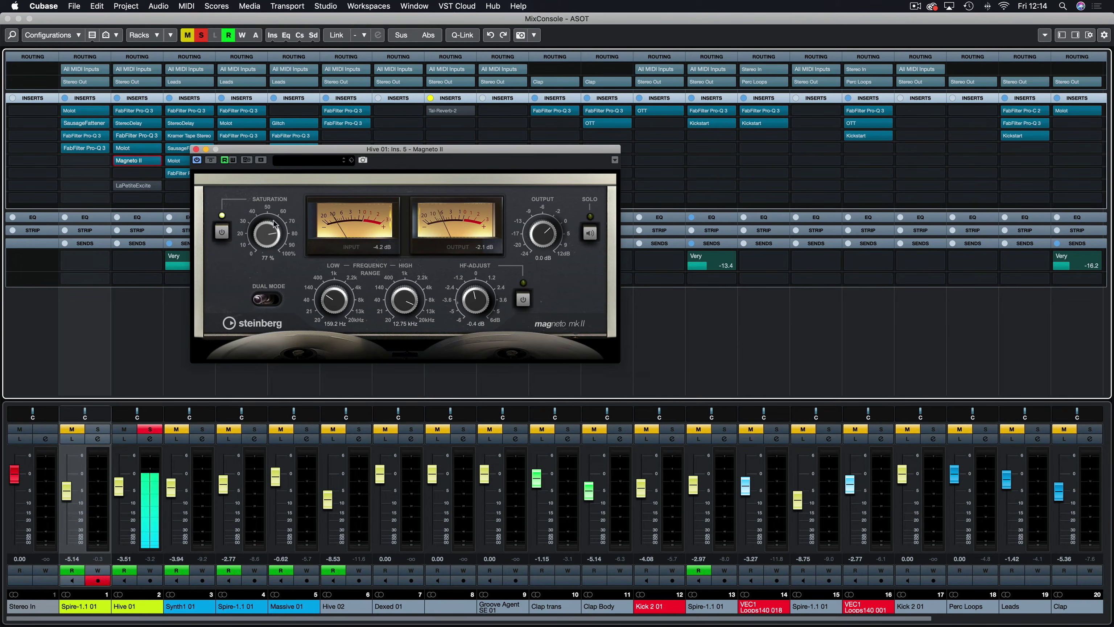
click(296, 163)
click(307, 161)
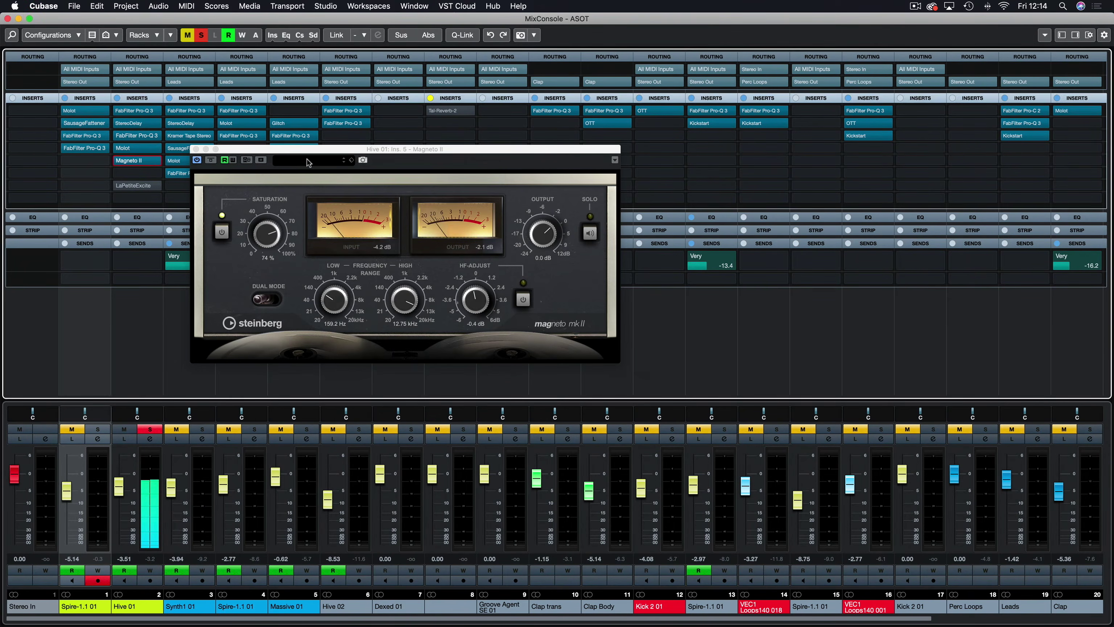
Step: Compare the soloed Hive 01 with Magneto II bypassed and active
click(207, 162)
click(208, 162)
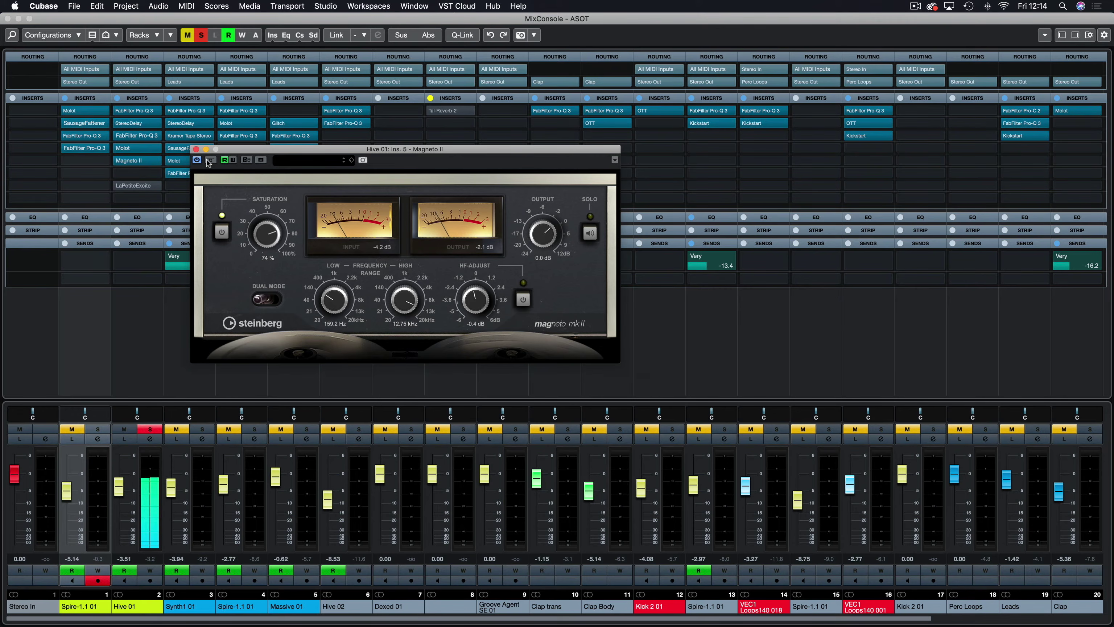
click(209, 160)
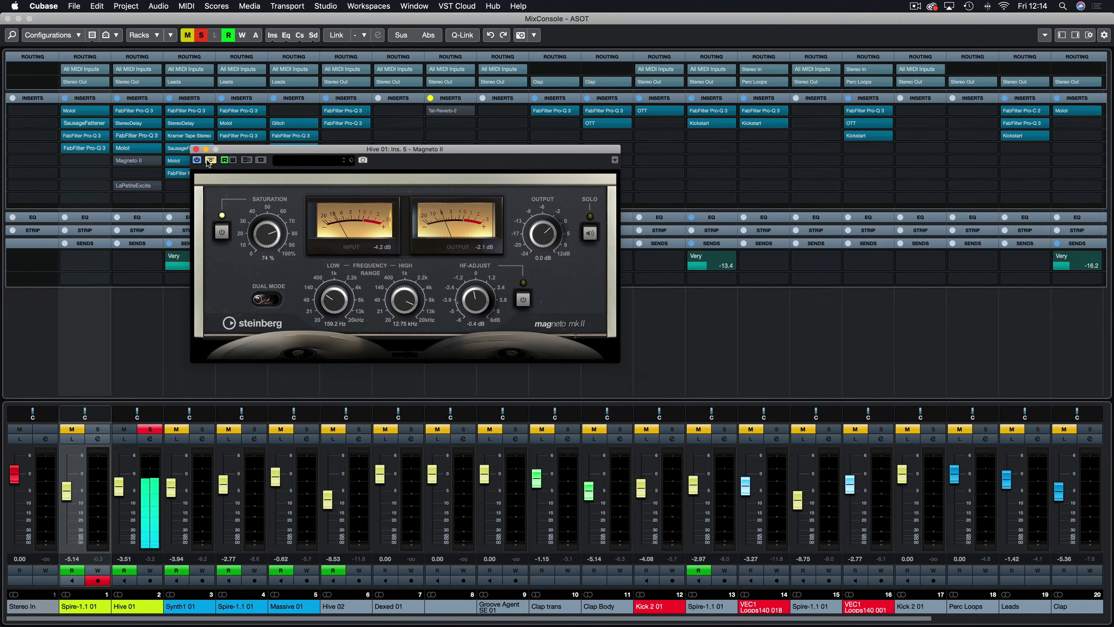
click(209, 162)
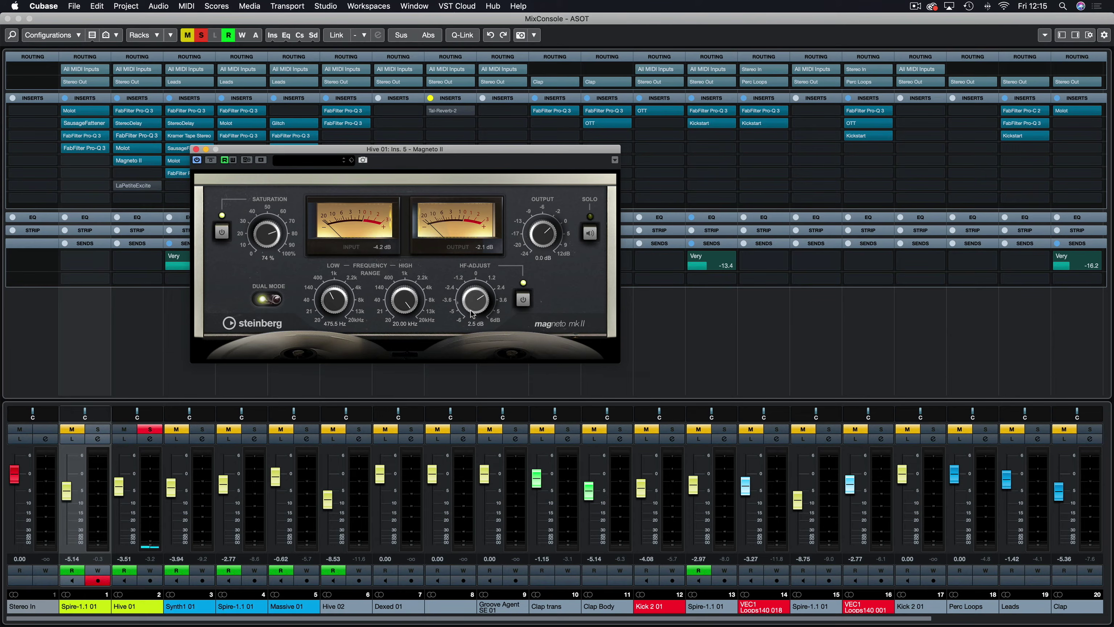
Step: Set Magneto II's HF-Adjust to 1.6 dB and compare Hive 01 with the plug-in bypassed, leaving it active
drag(474, 305, 472, 307)
click(211, 160)
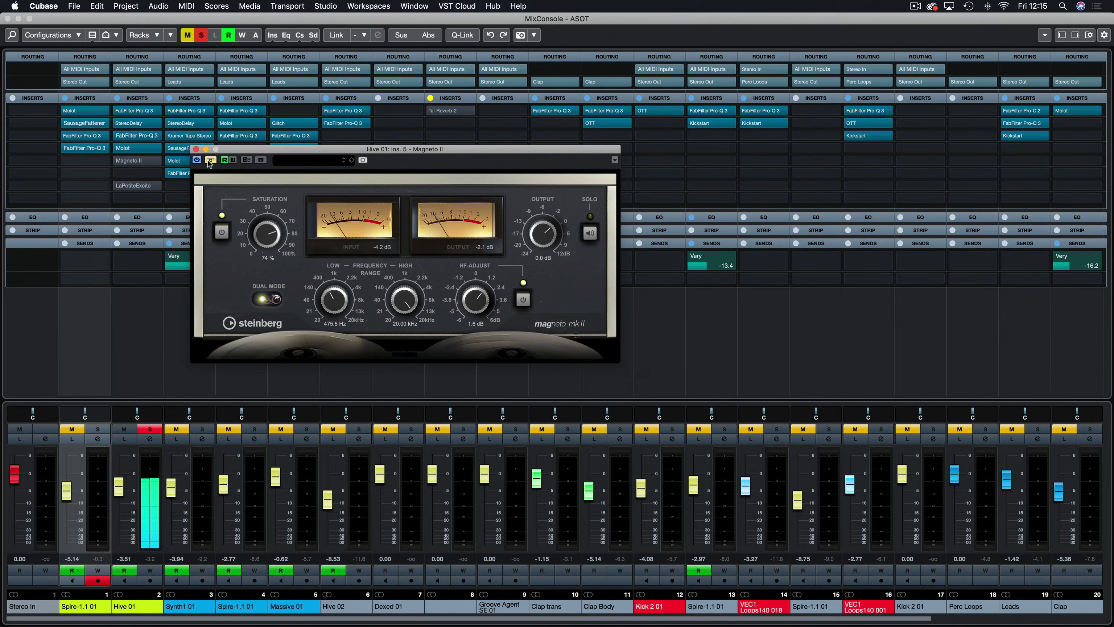
click(210, 161)
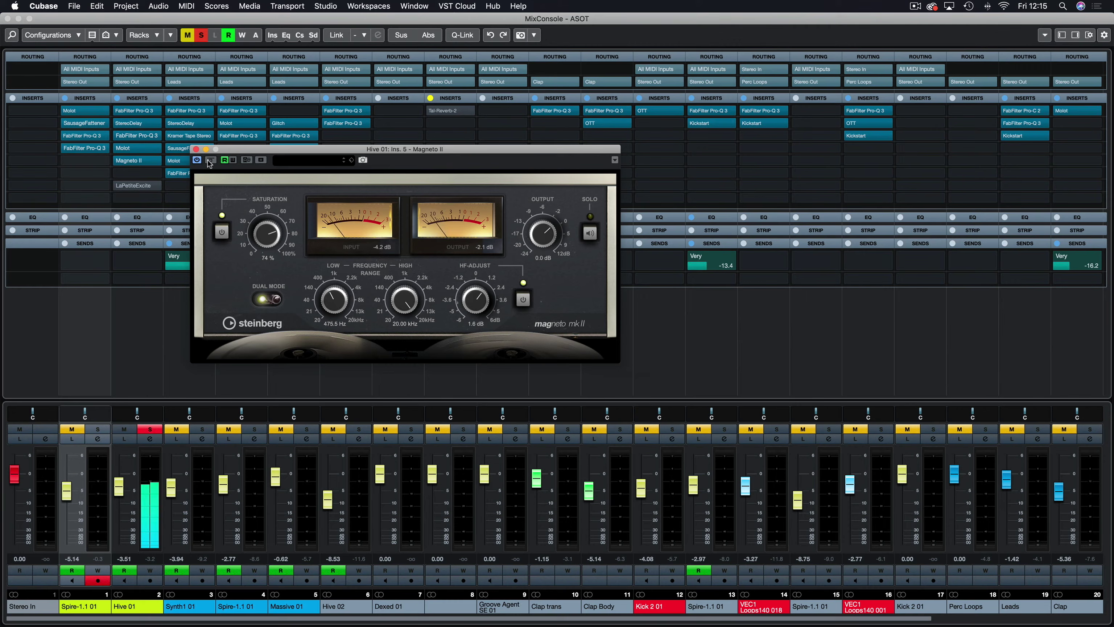
click(210, 161)
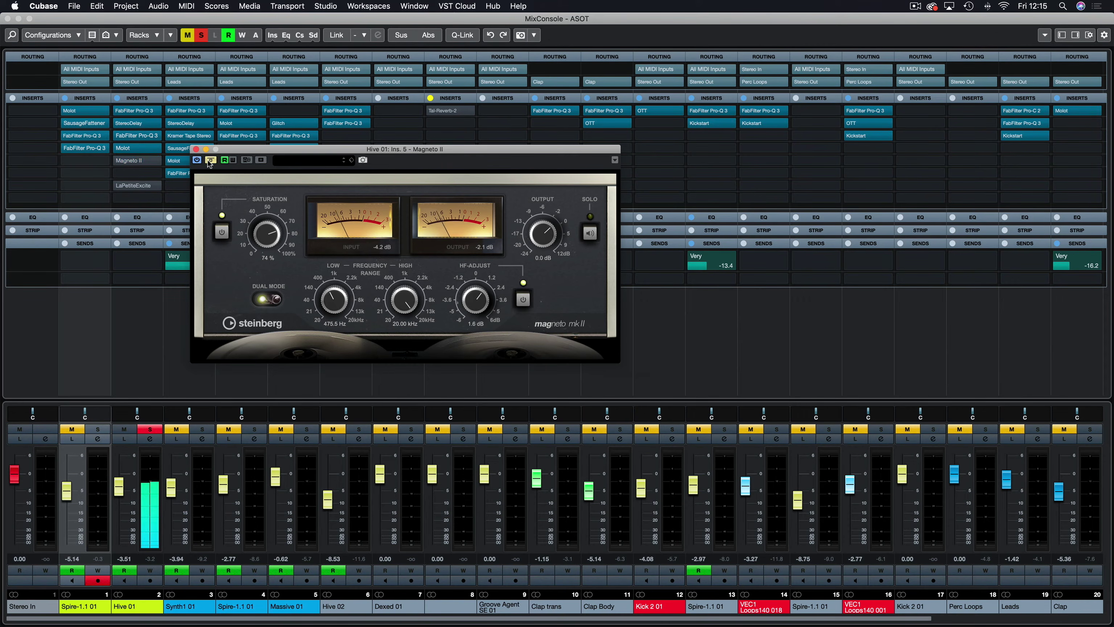
click(210, 161)
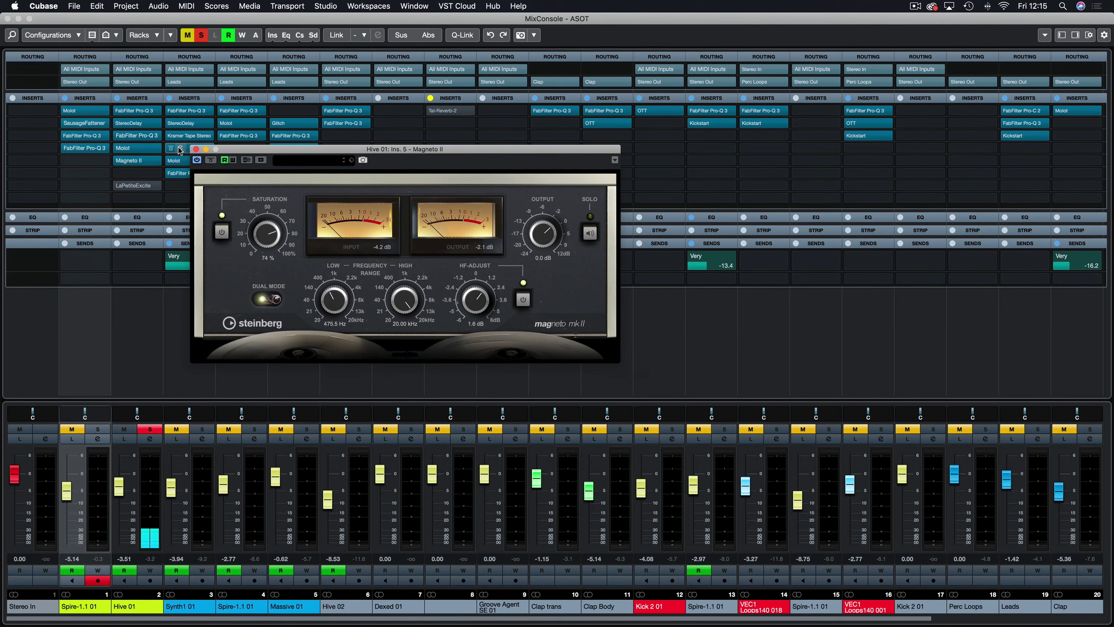
Step: Close Magneto II and compare Spire-1.1 01 and Hive 01 by soloing them in turn, leaving both soloed
click(195, 149)
click(149, 429)
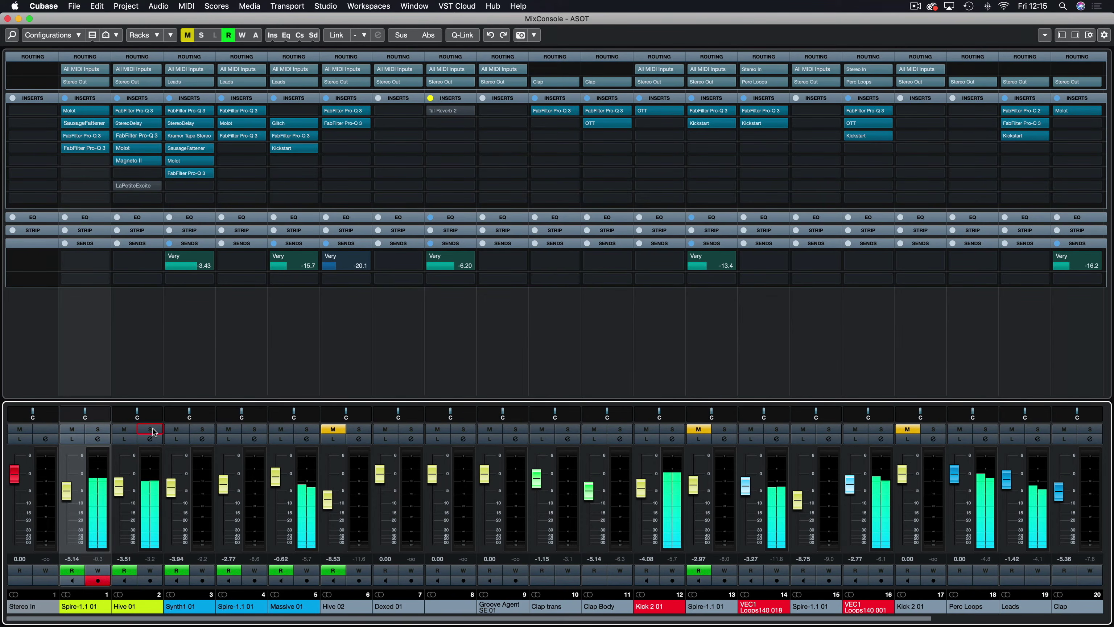
click(104, 431)
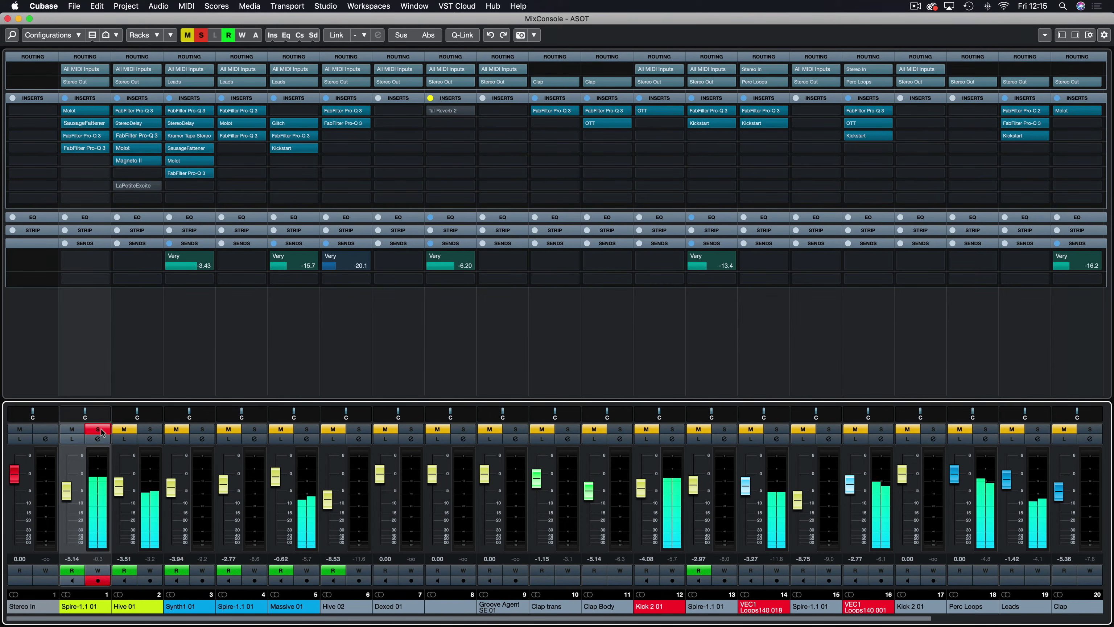
click(105, 432)
click(147, 431)
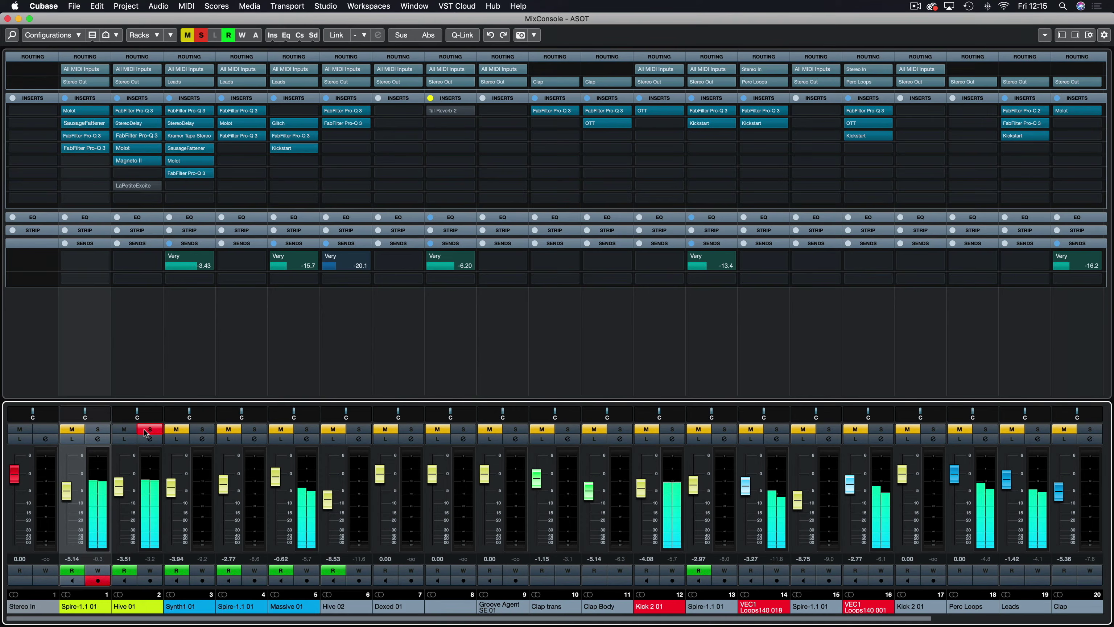
click(100, 431)
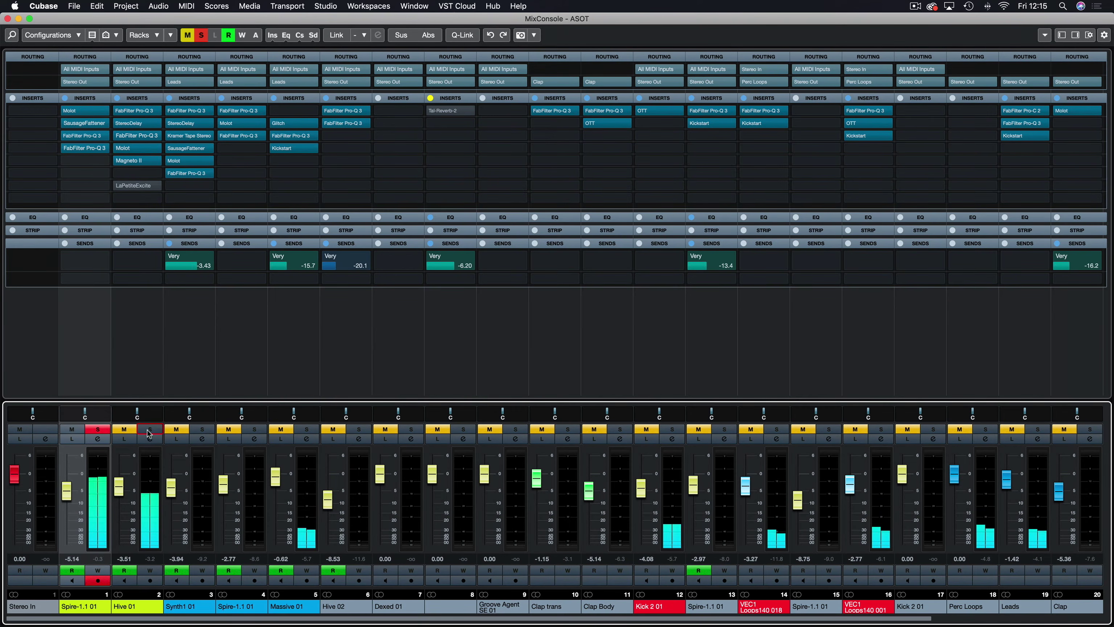
click(147, 431)
click(148, 429)
click(148, 428)
click(148, 428)
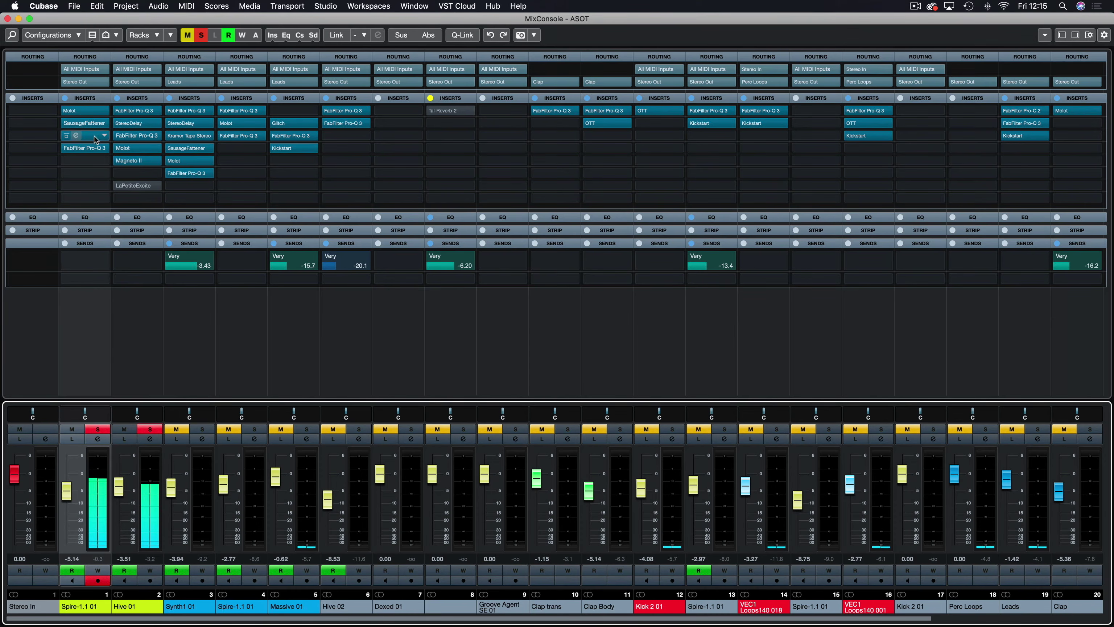
Step: In the fourth-insert Pro-Q 3 on Spire-1.1 01, set the purple bell band to 1006 Hz and +4.19 dB, and close the plug-in
click(76, 148)
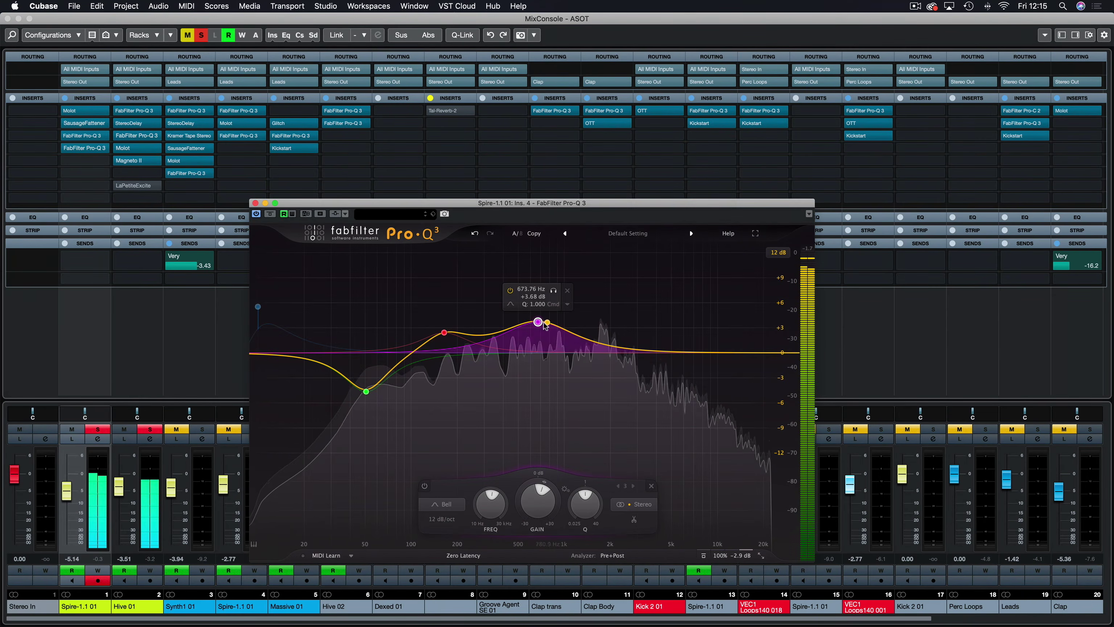
drag(540, 321, 564, 319)
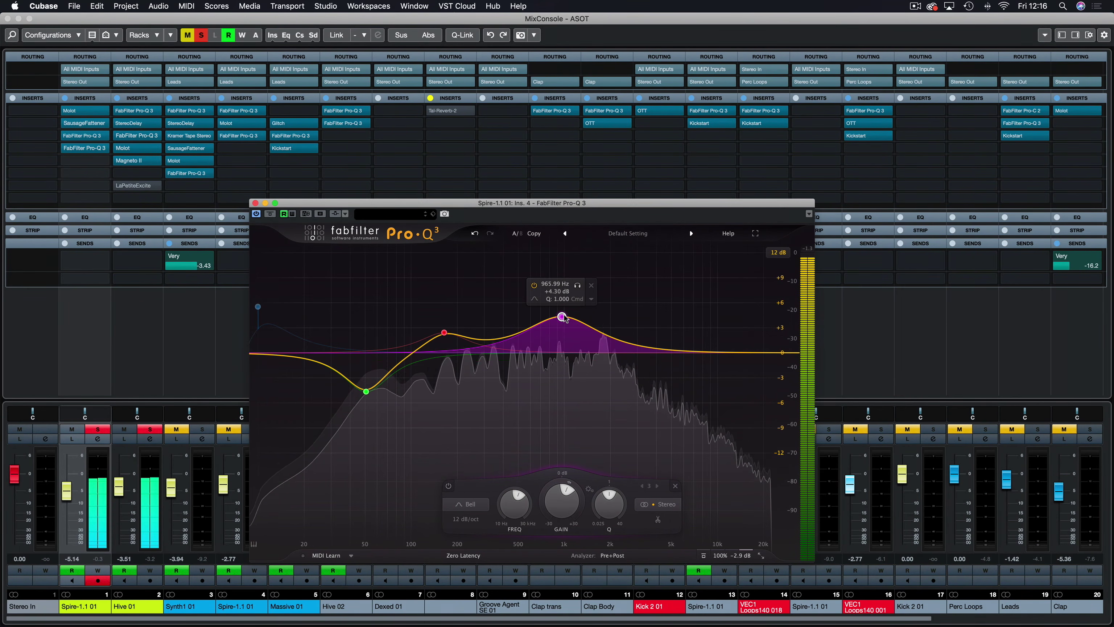
mouse_move(565, 318)
mouse_down()
mouse_move(528, 316)
mouse_move(568, 320)
mouse_up()
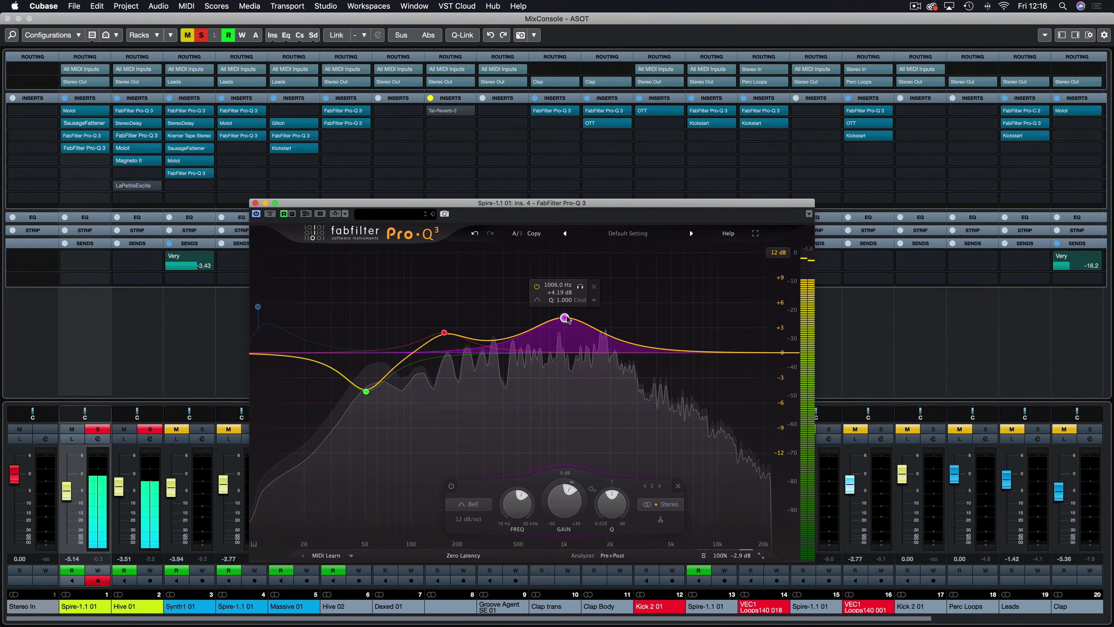
click(580, 286)
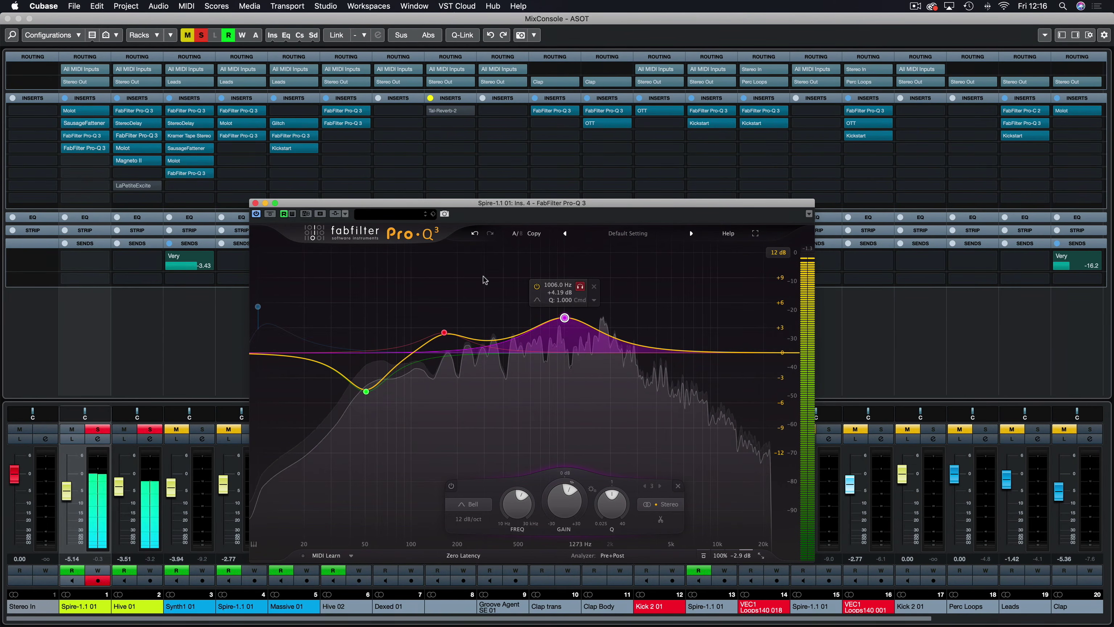
click(255, 202)
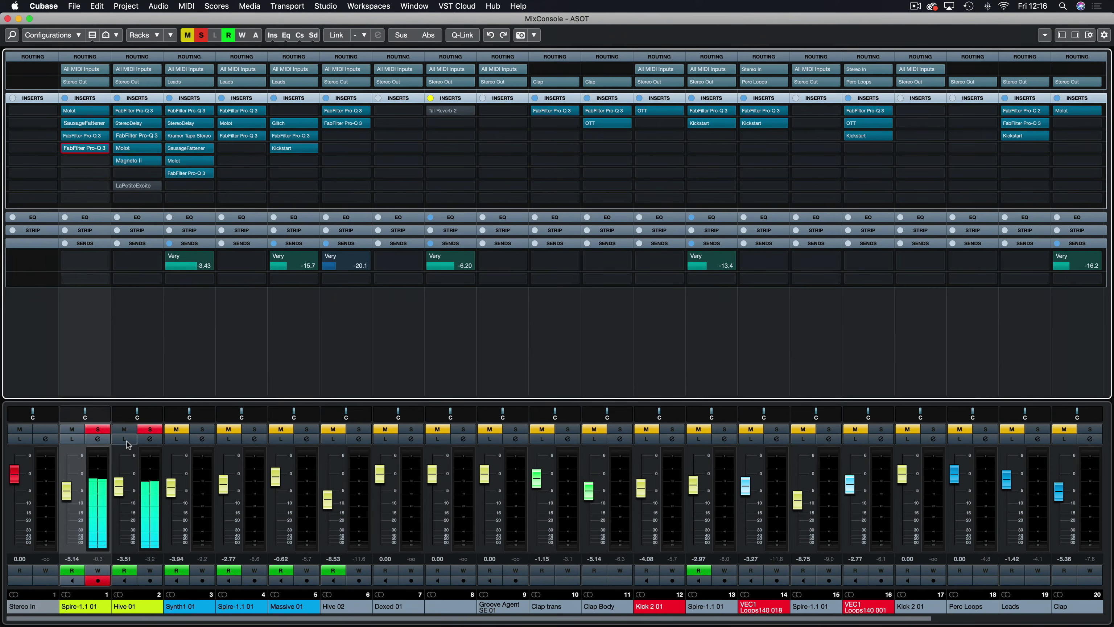
Step: Clear the solos on Spire-1.1 01 and Hive 01 and close the MixConsole
click(150, 429)
click(100, 430)
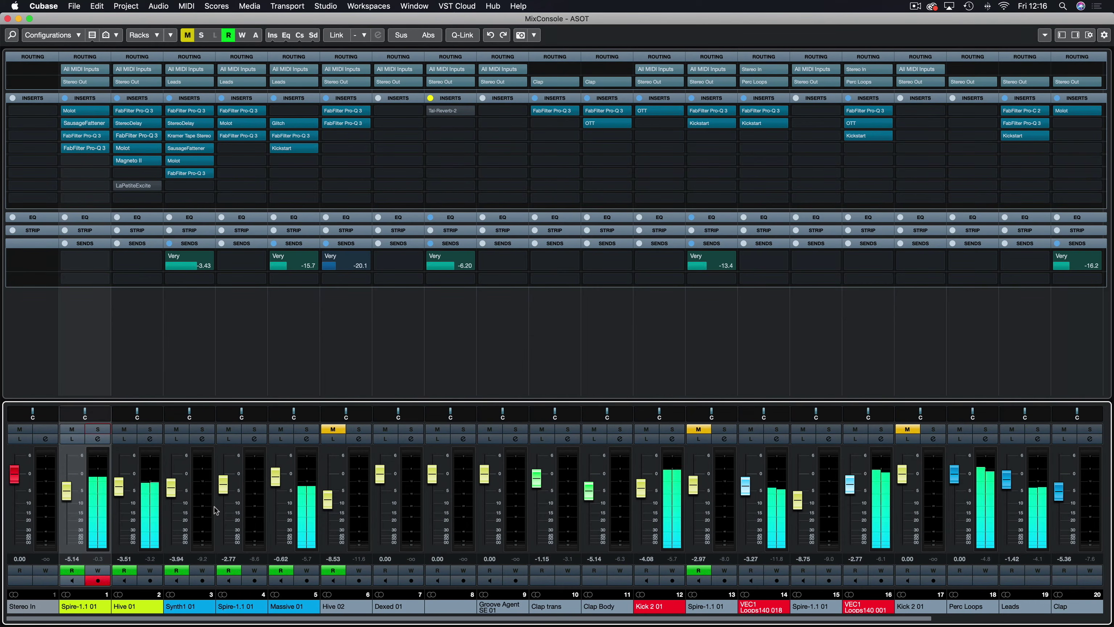
click(7, 19)
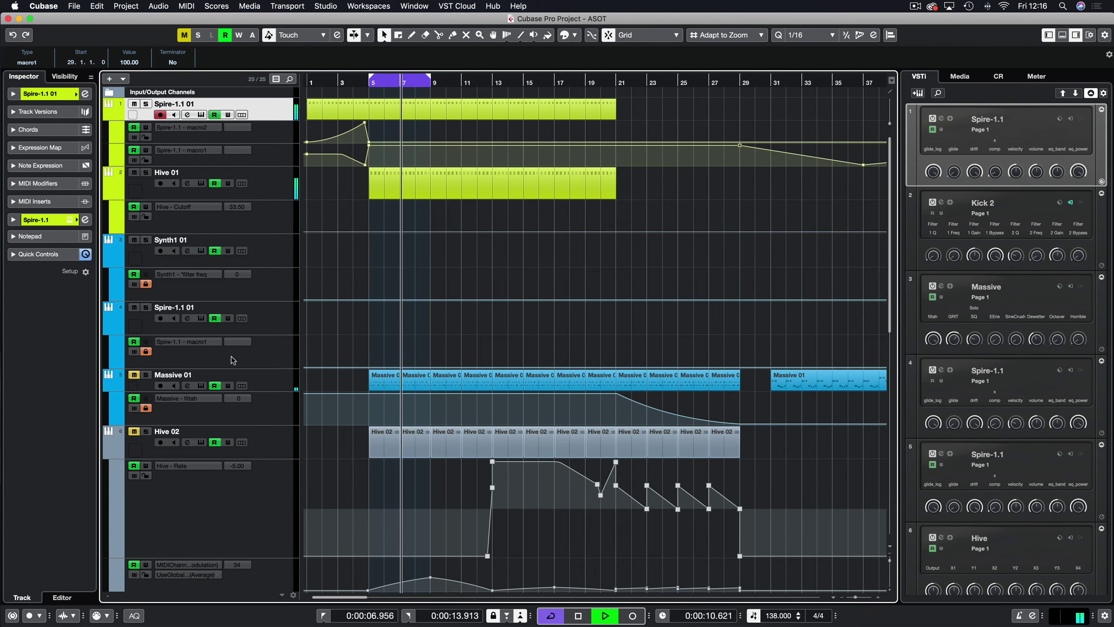
Step: Restart playback from the beginning of the arrangement
scroll(361, 325, down, 6)
scroll(361, 325, down, 2)
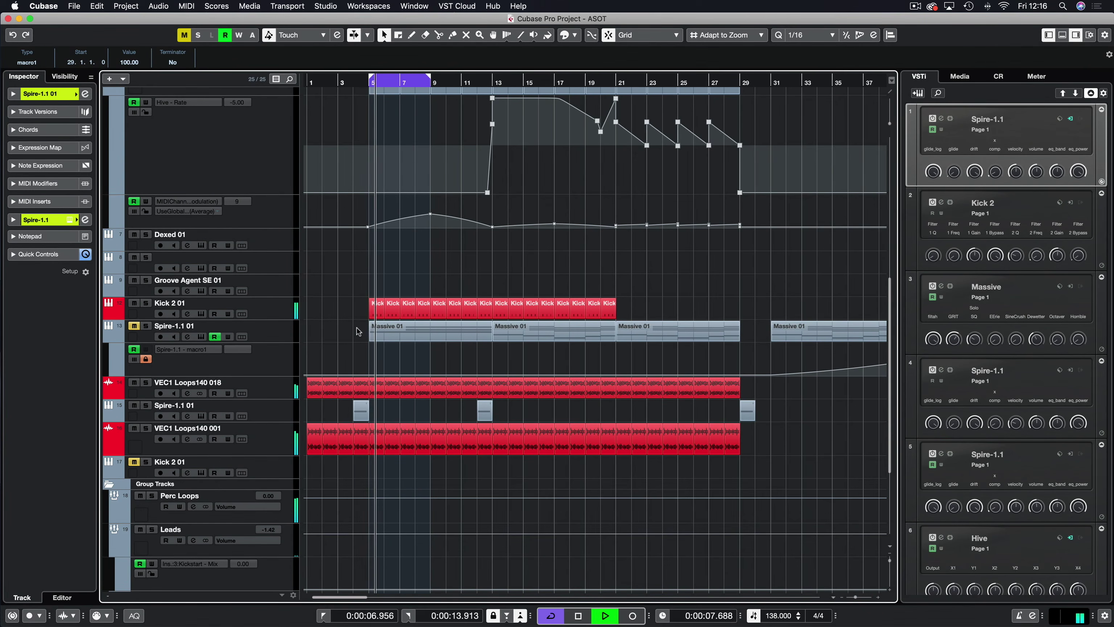
key(space)
click(338, 82)
drag(338, 82, 306, 80)
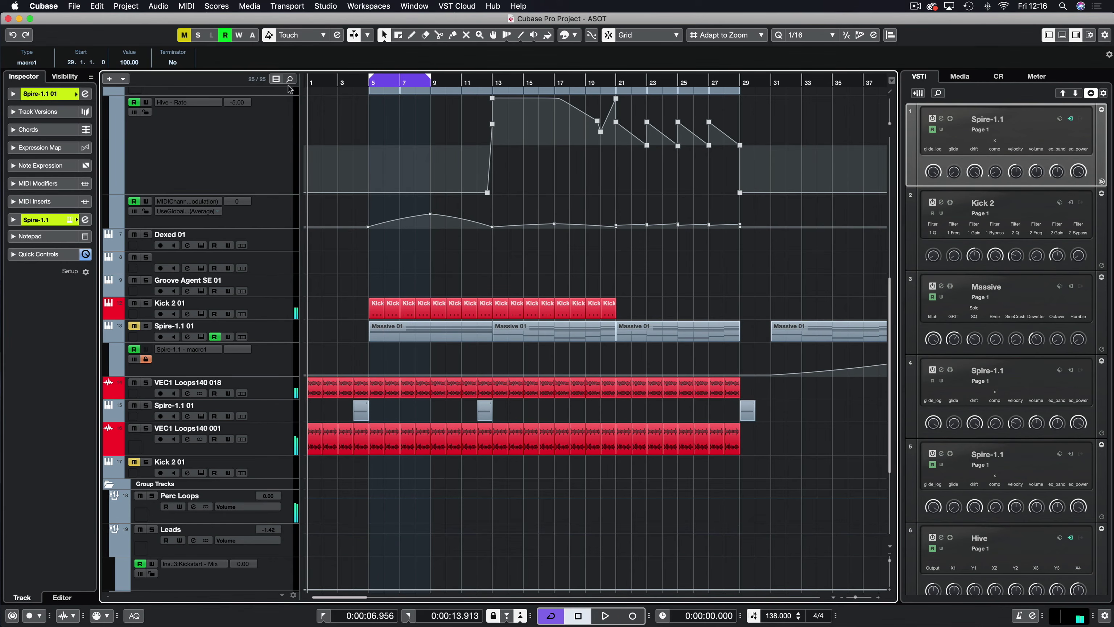
key(space)
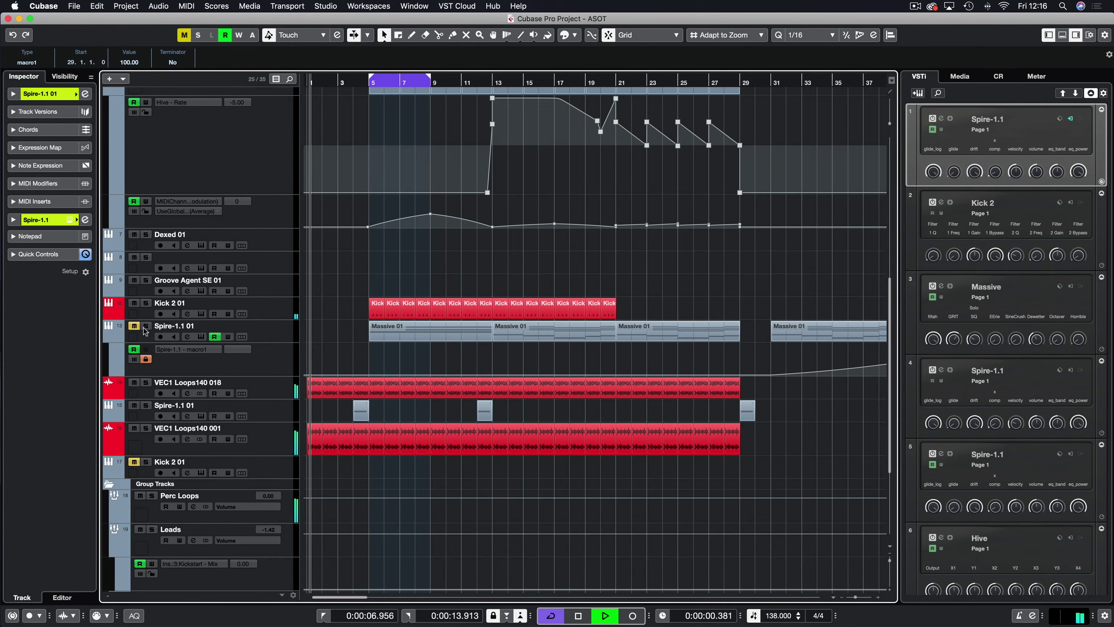
Step: Unmute Hive 02 and Massive 01, check Massive 01 soloed, and restart playback with the full mix
scroll(226, 336, up, 2)
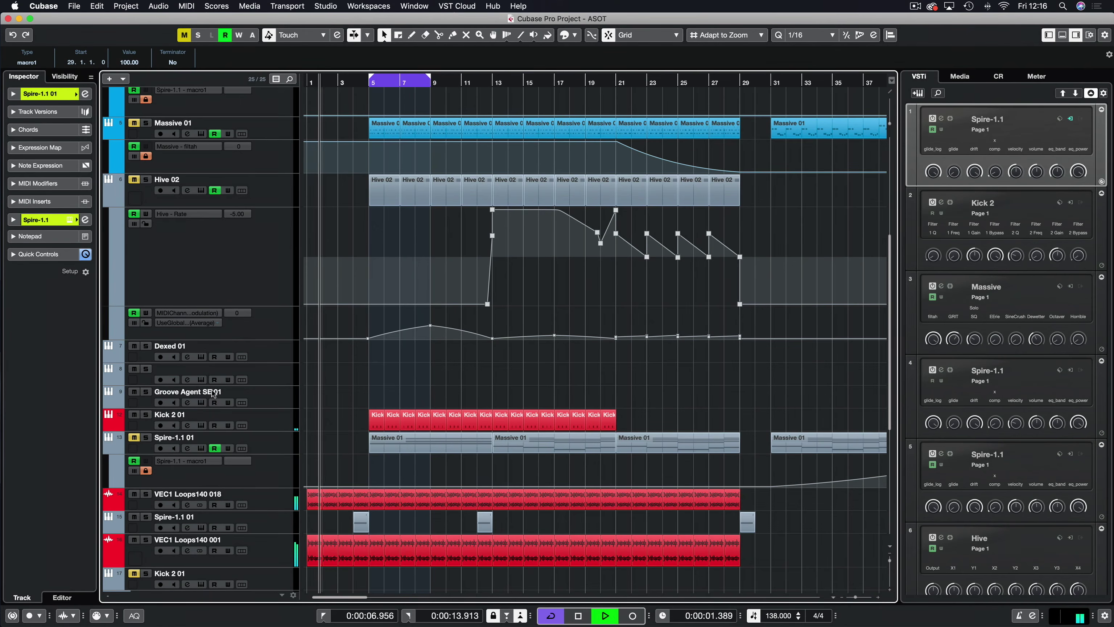
click(135, 180)
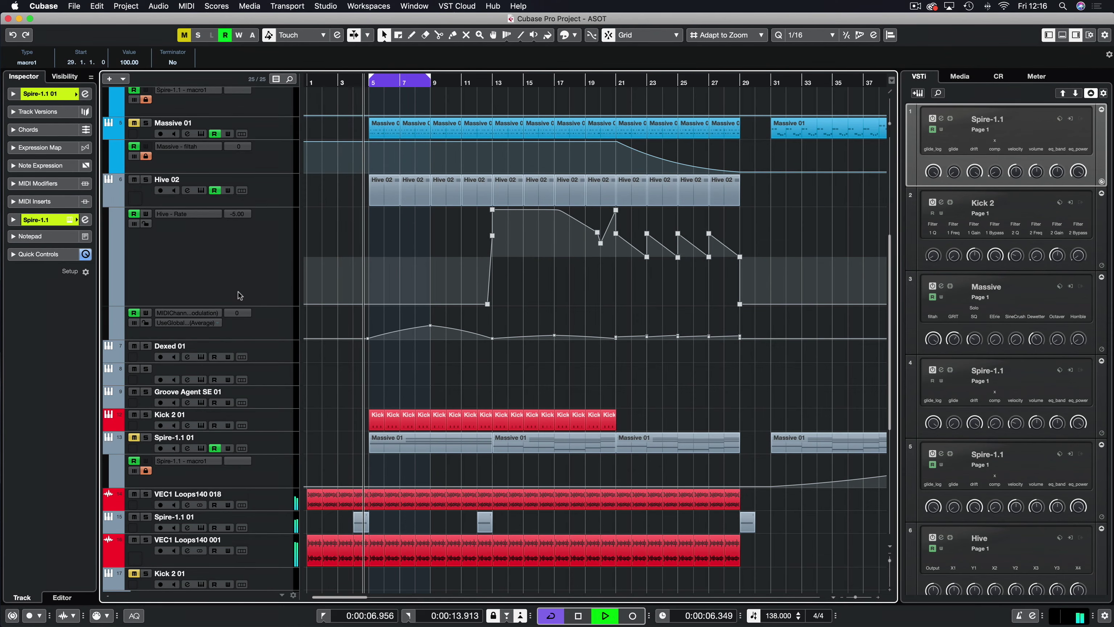
scroll(238, 292, up, 2)
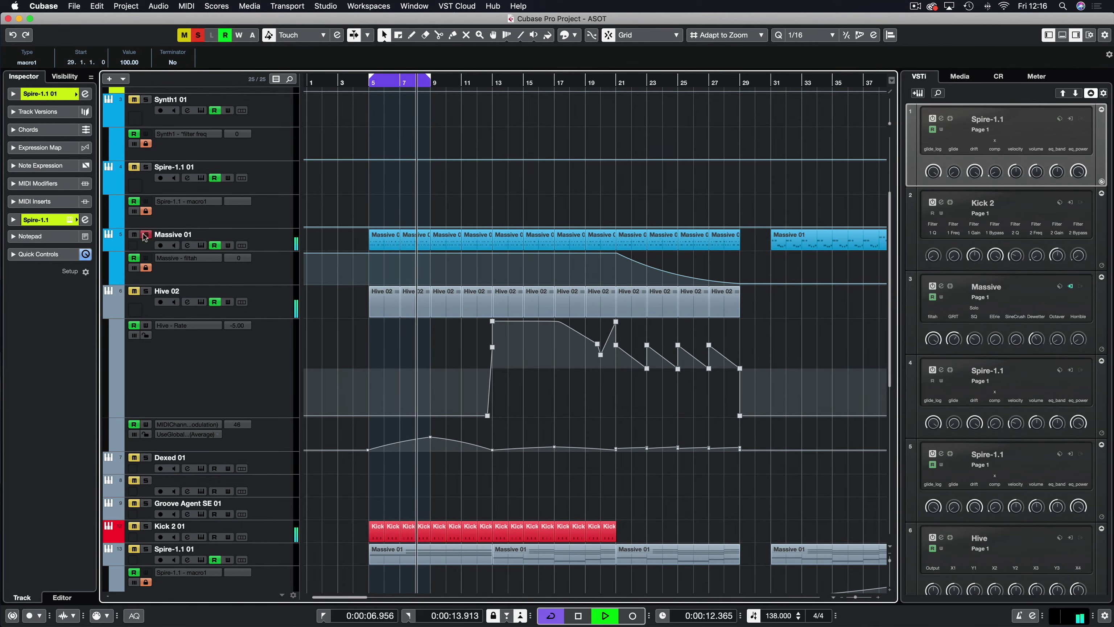
key(space)
key(space)
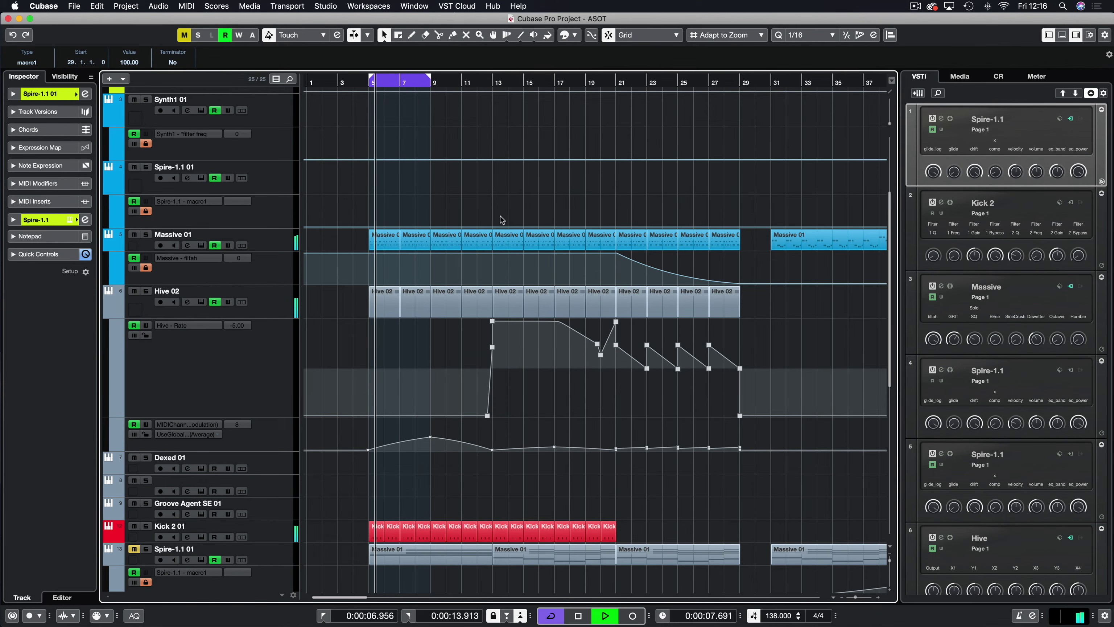
Step: Zoom the timeline out to view the whole arrangement from the first track and stop playback
key(g)
key(g)
key(g)
key(g)
key(g)
key(g)
key(g)
key(g)
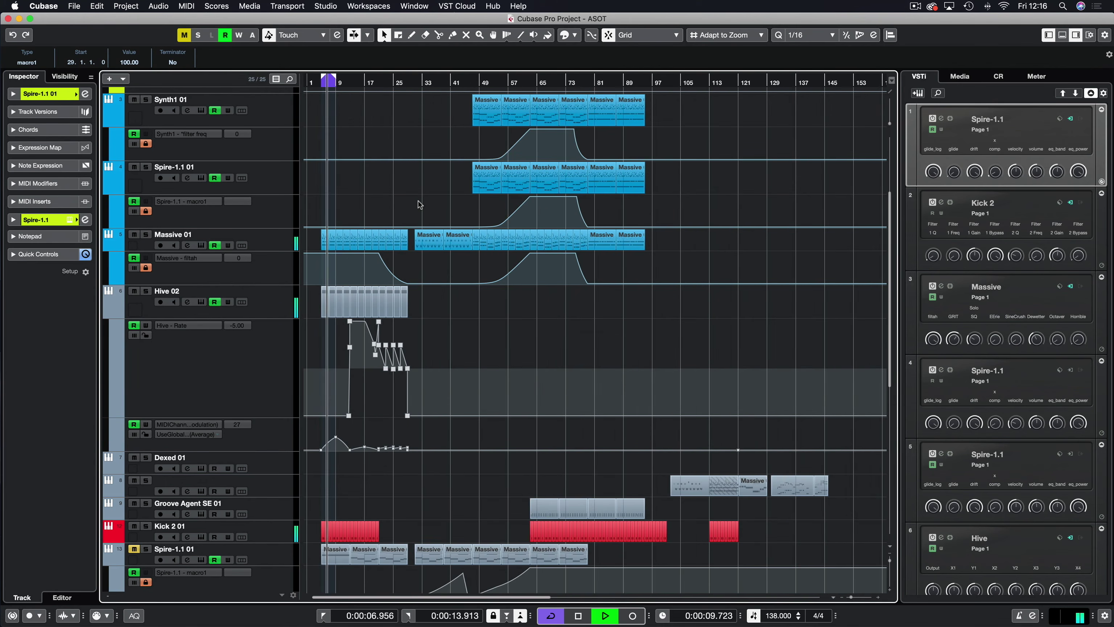
scroll(425, 204, up, 5)
key(space)
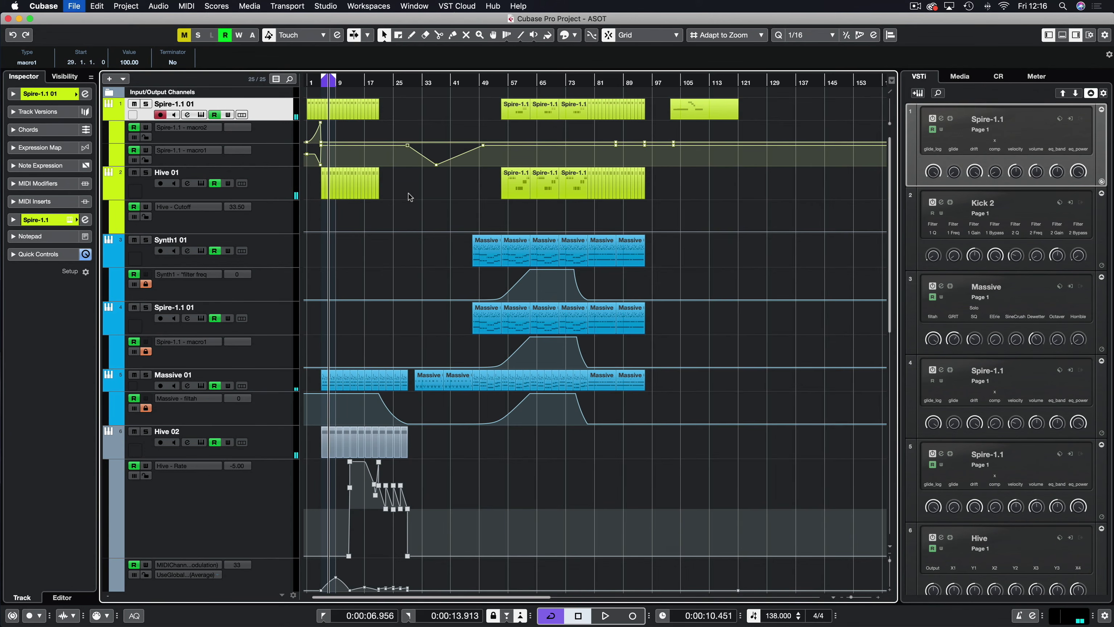
Step: Reopen the MixConsole and solo Spire-1.1 01 and Hive 01 together
key(F3)
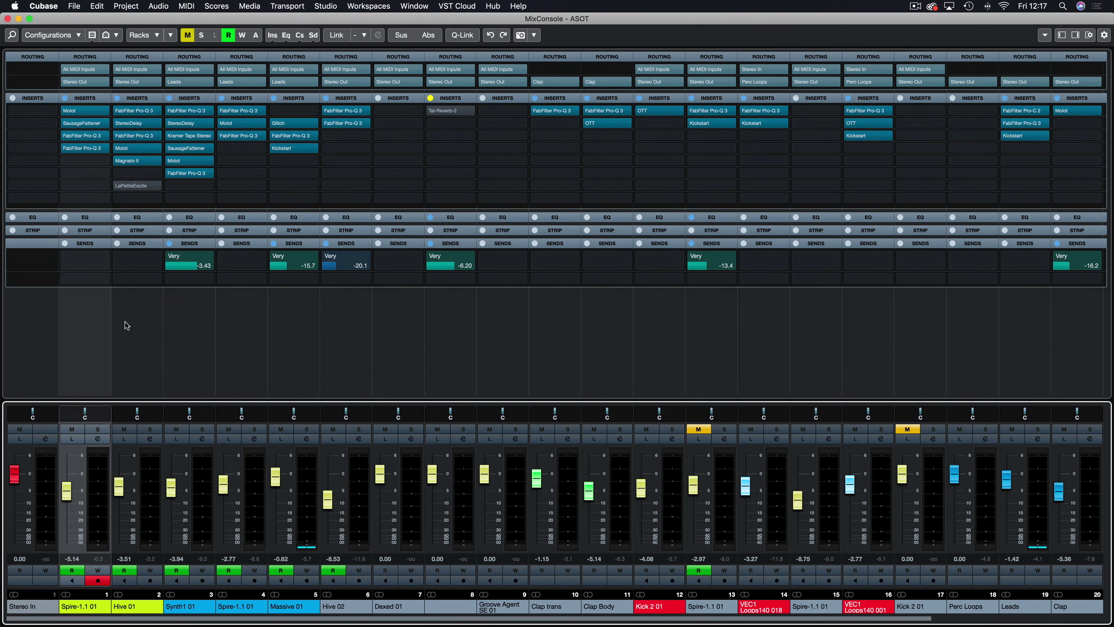
click(97, 428)
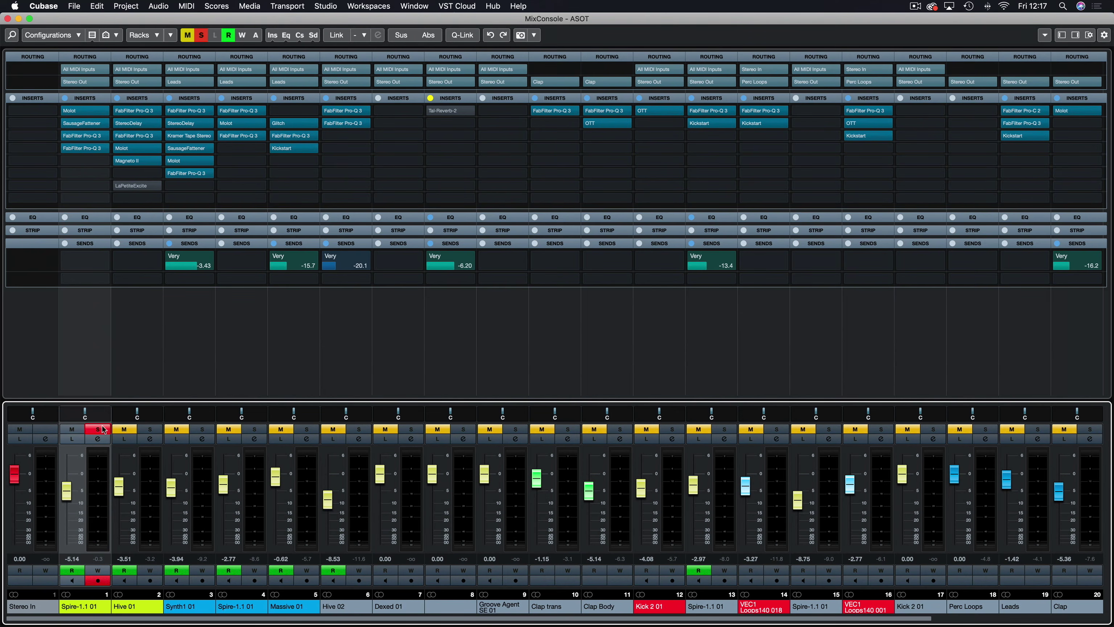
click(149, 428)
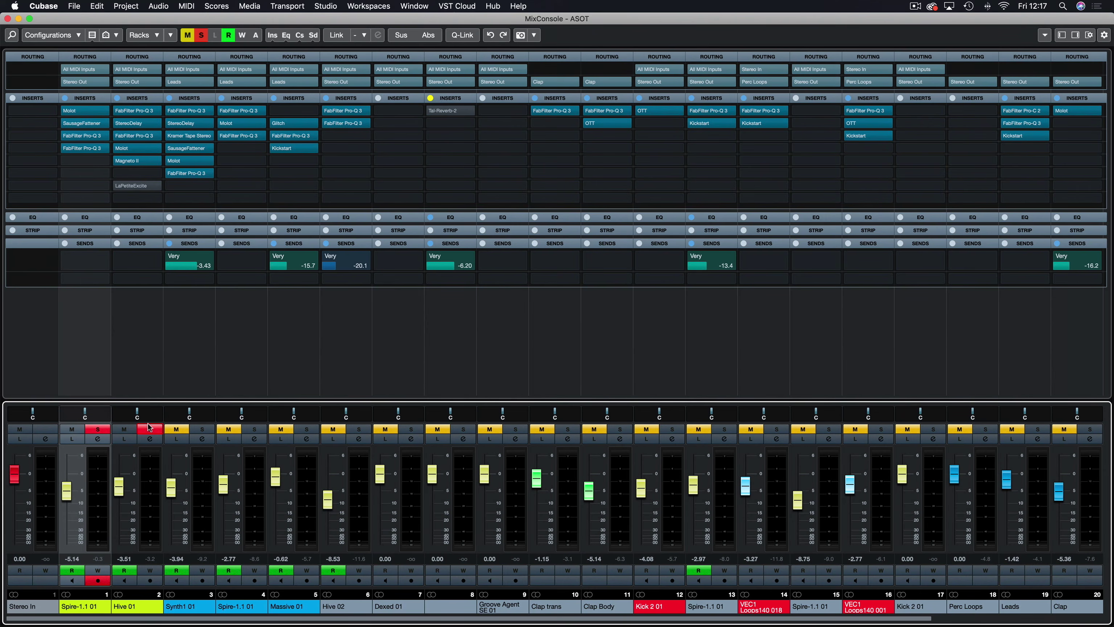